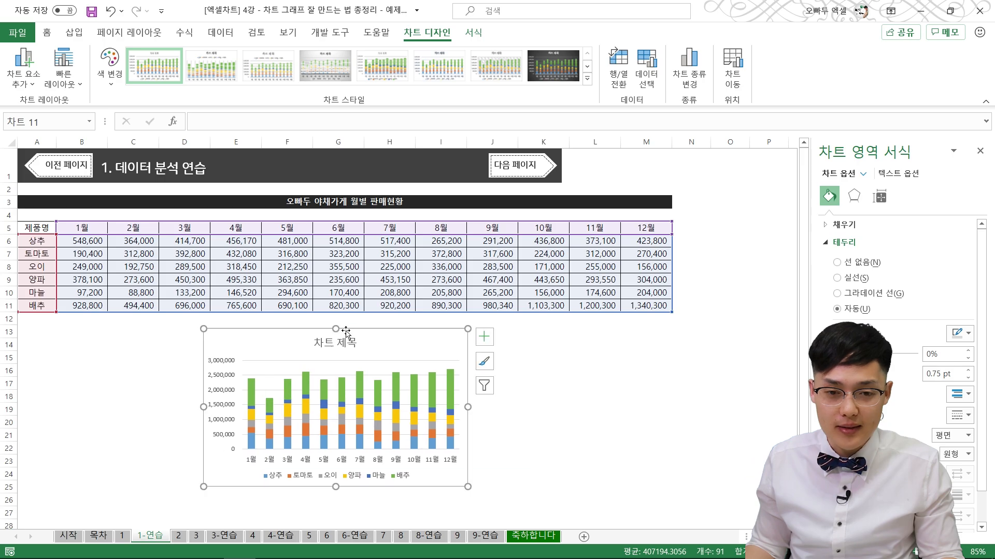
Step: Change the monthly sales chart to the 100% 기준 누적 세로 막대형 type, keeping the months on the horizontal axis
click(595, 344)
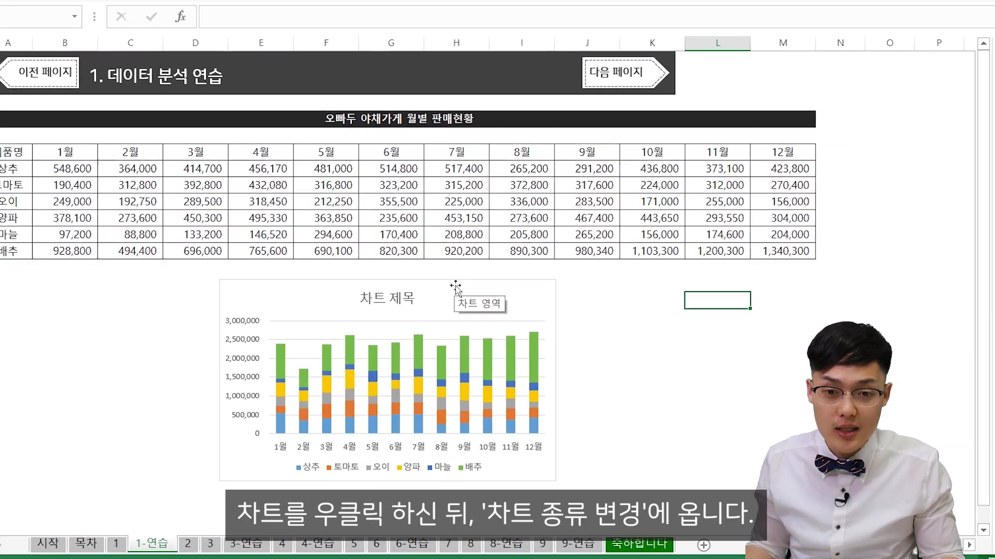
right_click(420, 250)
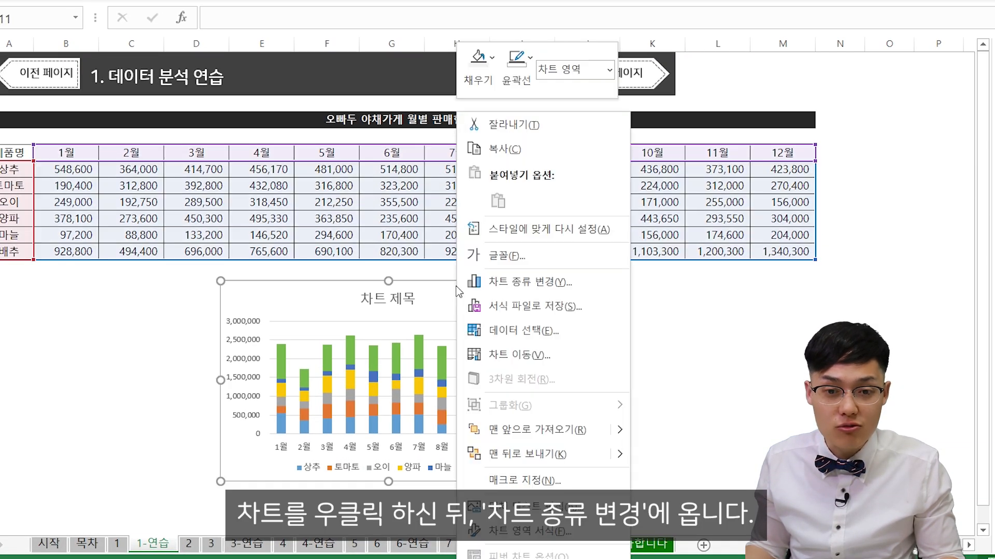
click(491, 282)
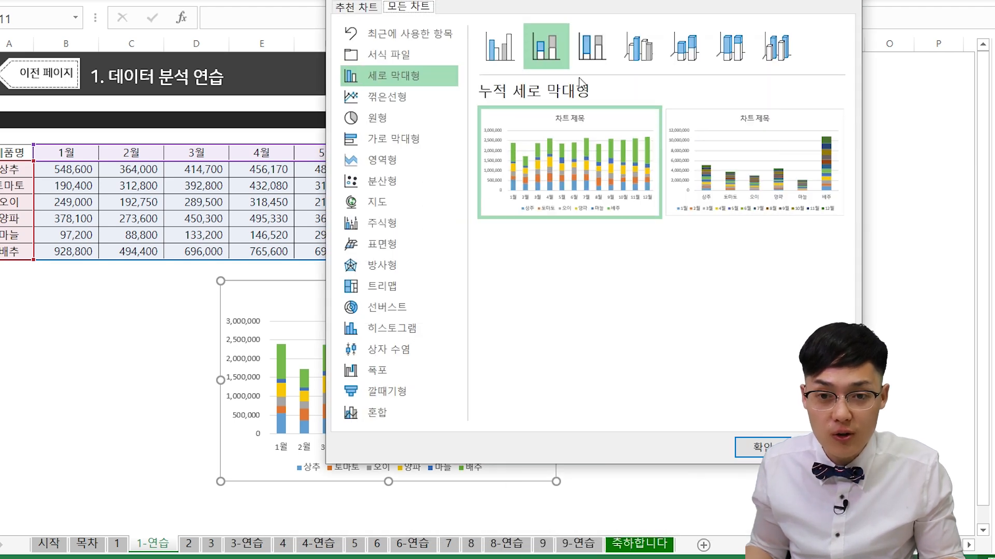
click(592, 62)
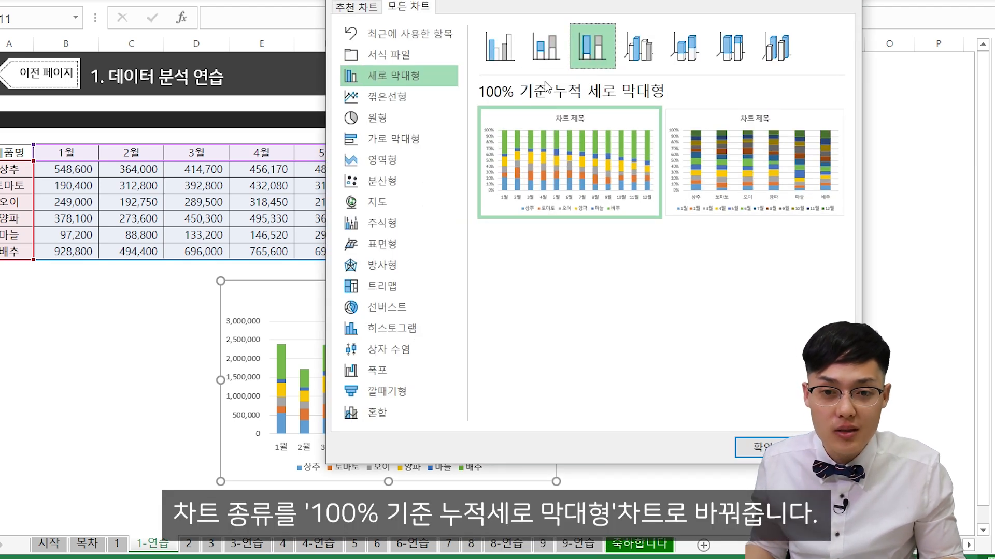
click(570, 169)
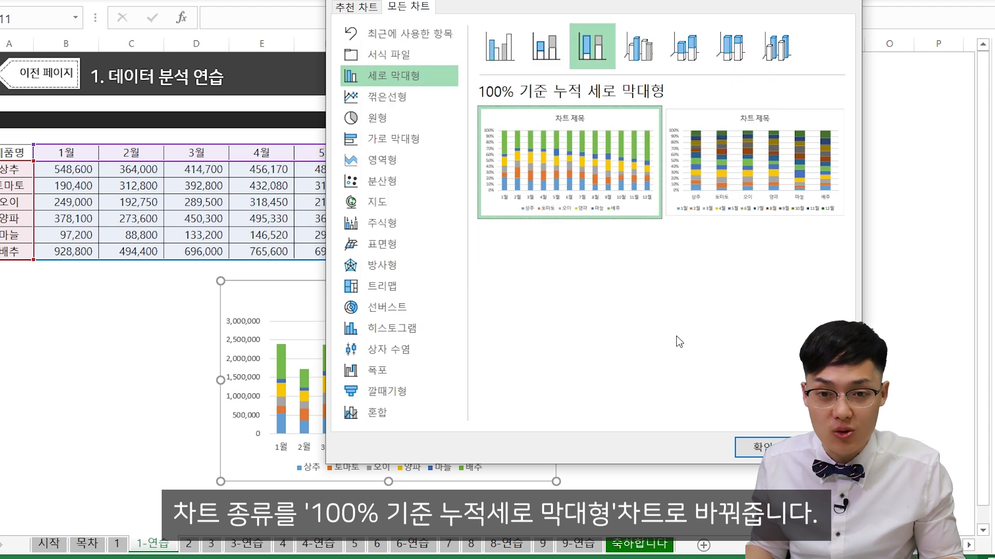
click(753, 451)
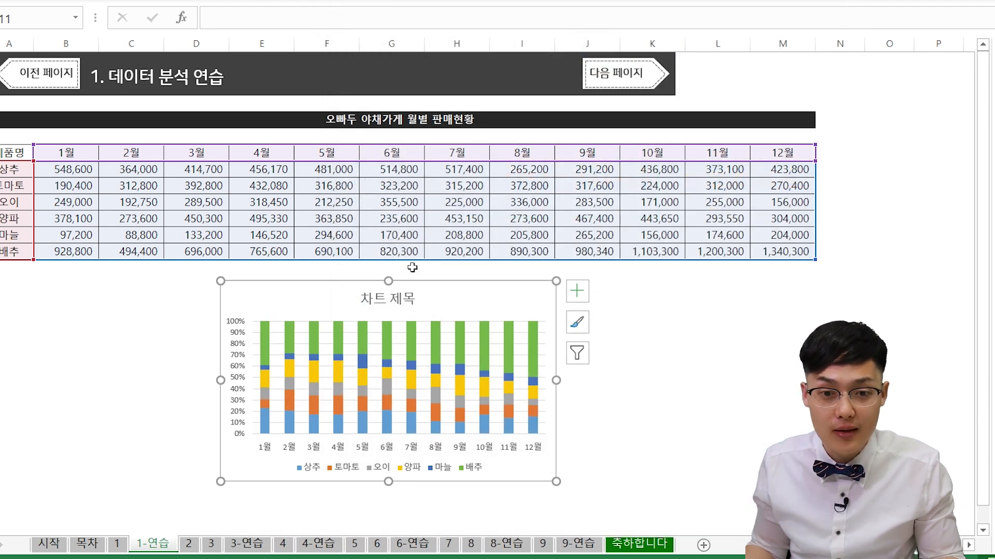
click(717, 433)
Step: Examine the 배추 series in the chart, comparing its share of sales from January to December
scroll(450, 368, up, 4)
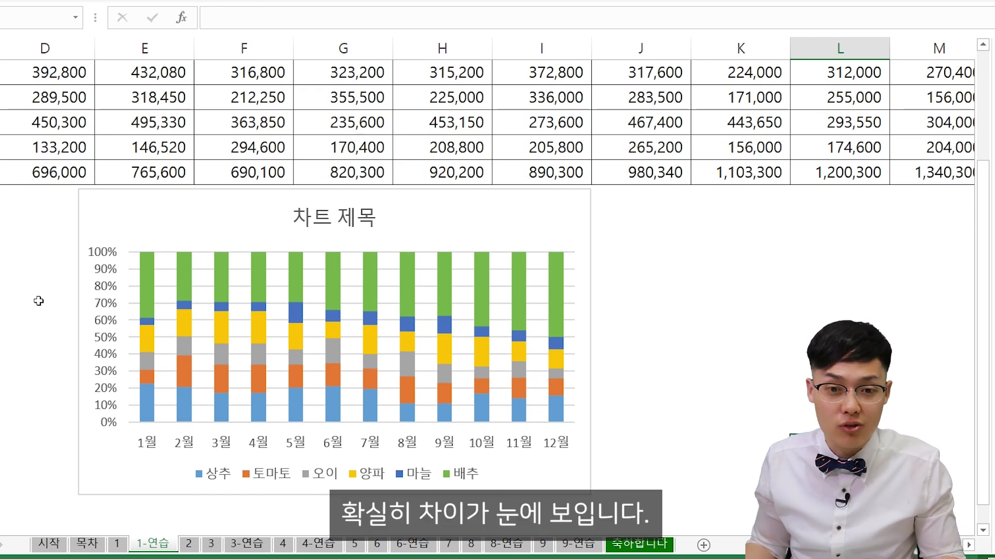
click(143, 275)
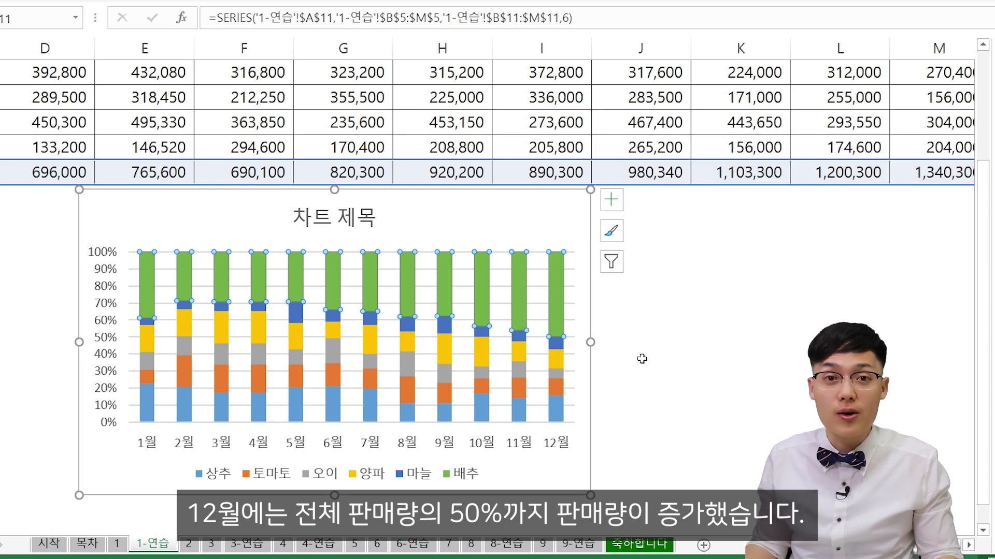
click(664, 298)
scroll(666, 303, up, 5)
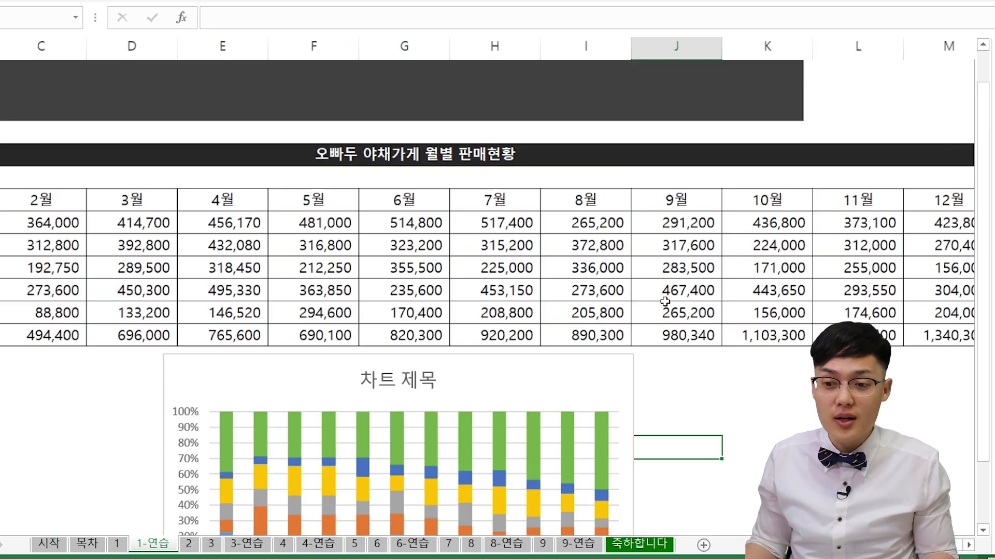
scroll(544, 344, down, 1)
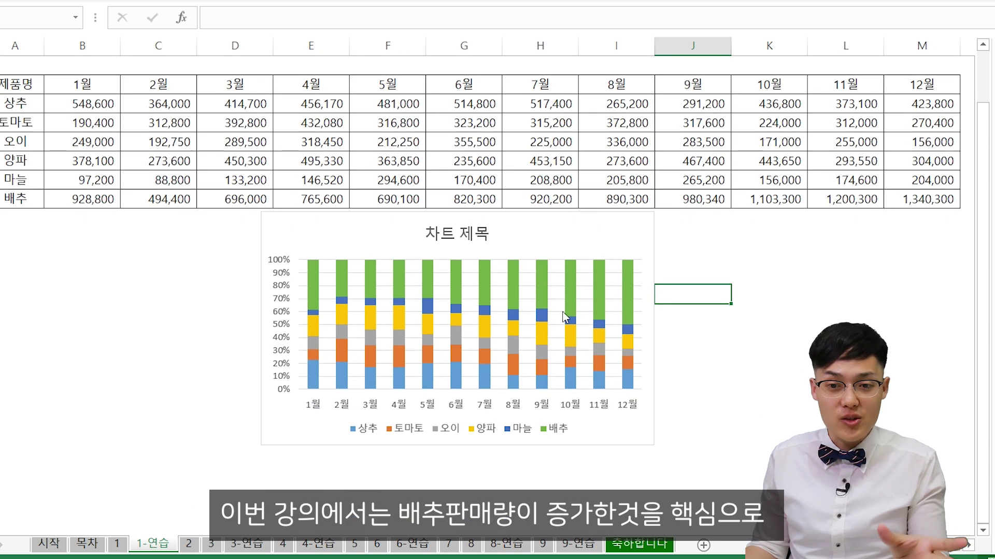
mouse_move(621, 314)
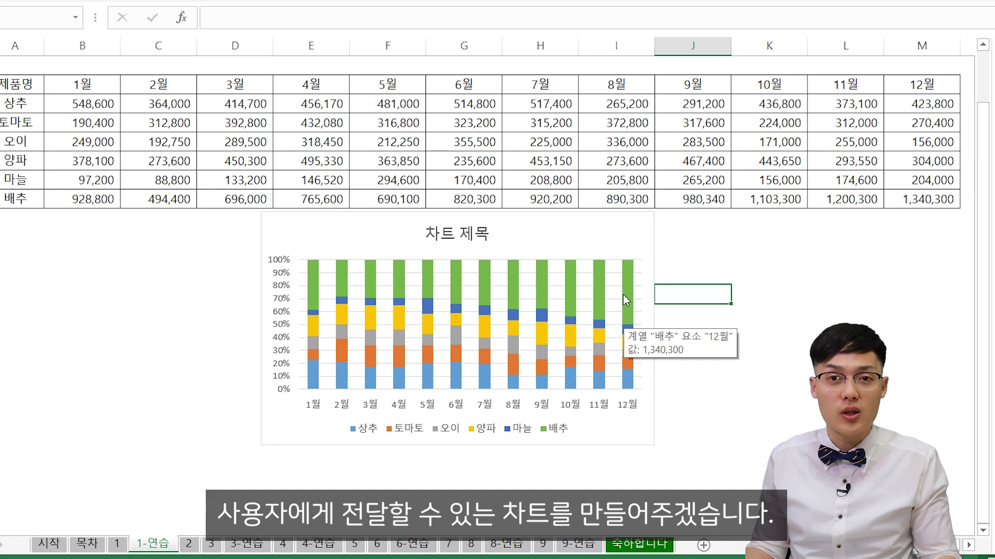
scroll(598, 155, up, 1)
Step: Go to the 데이터 분석 및 요약 #2 page and read the note on analysing more complex real-world data
click(731, 81)
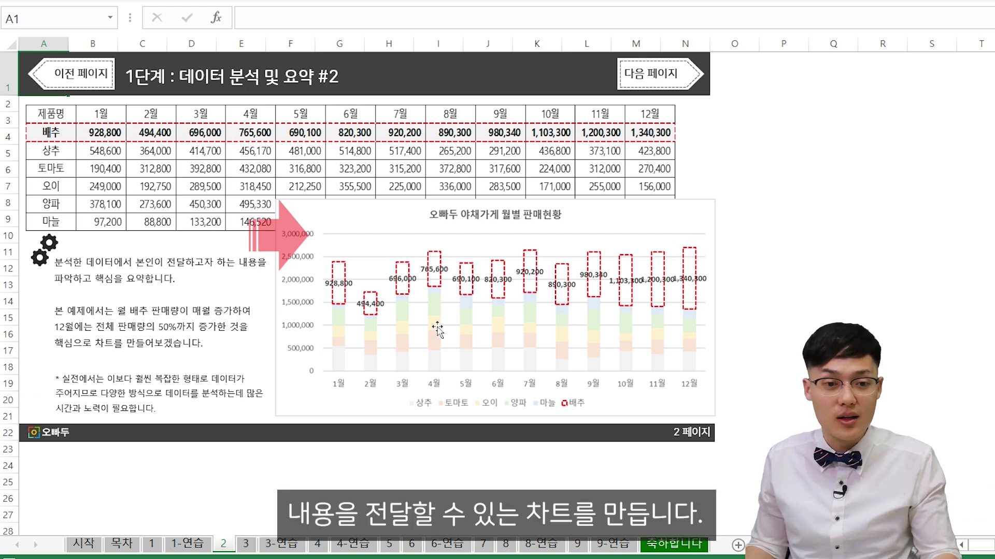
click(226, 393)
drag(65, 380, 151, 390)
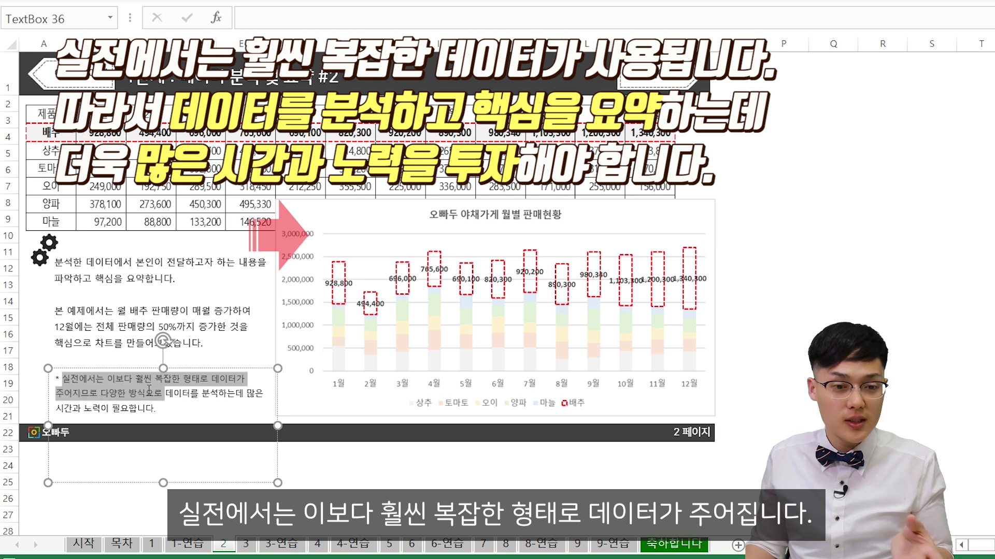
click(169, 407)
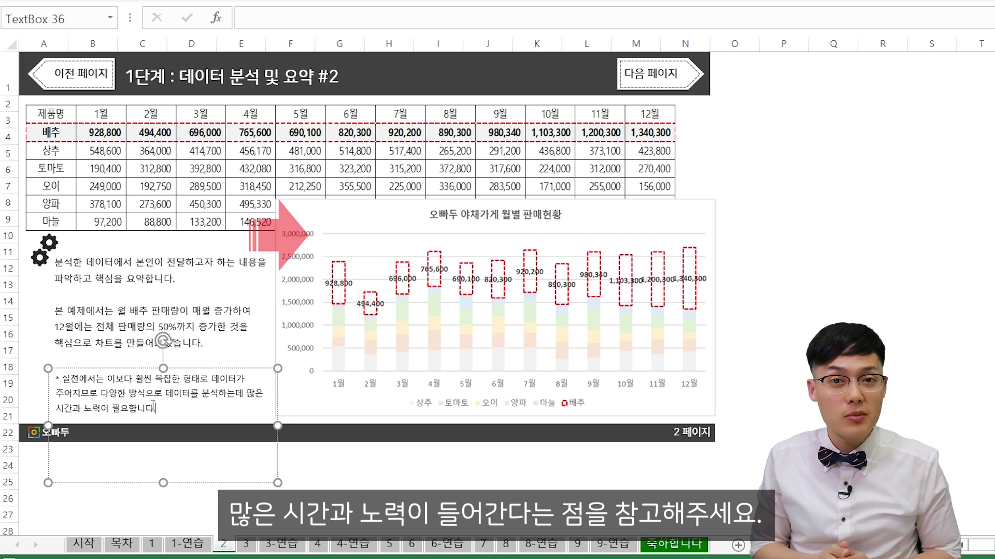
Step: Go through the chart selection page to the 3-연습 sheet and examine the sample charts, especially the 누적막대 그래프
click(681, 86)
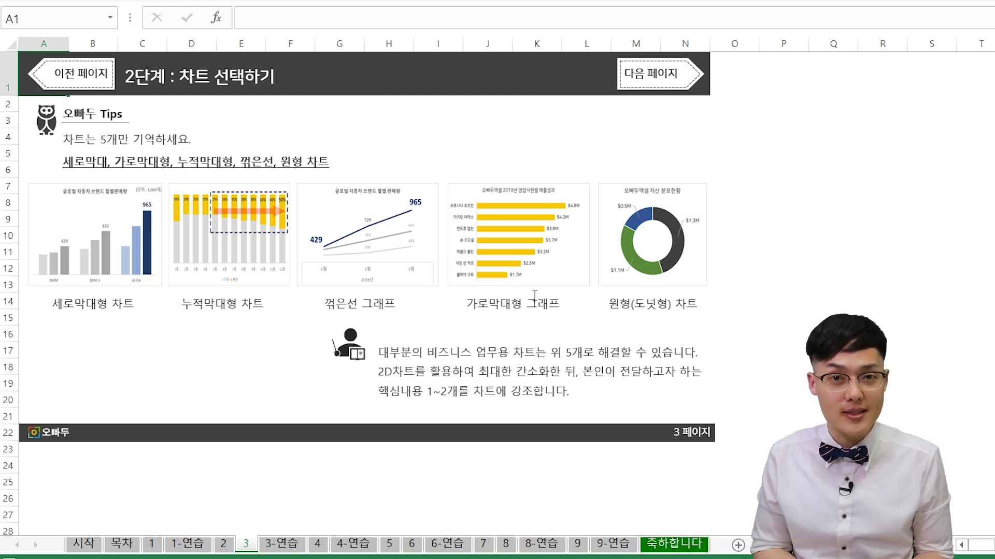
key(ctrl+Page_Down)
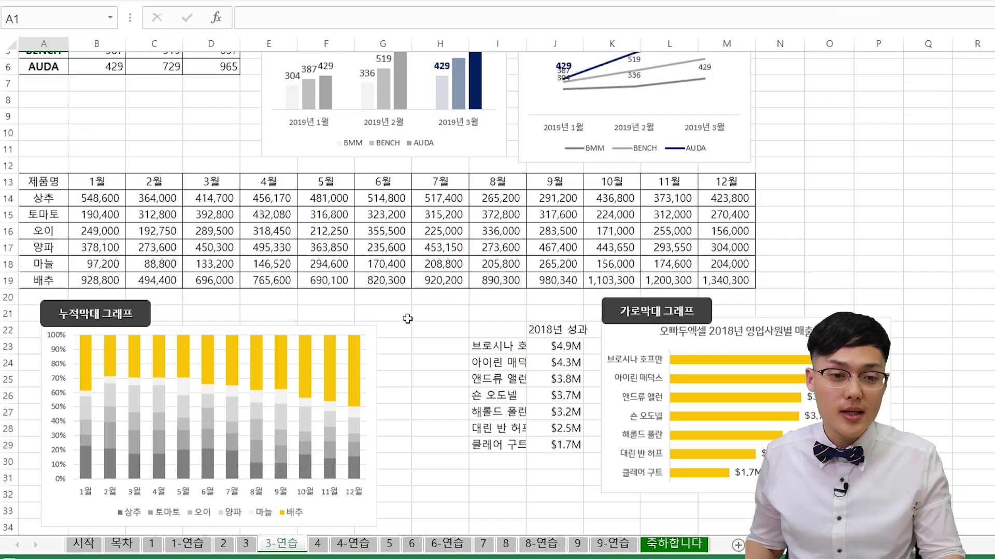
scroll(410, 312, down, 2)
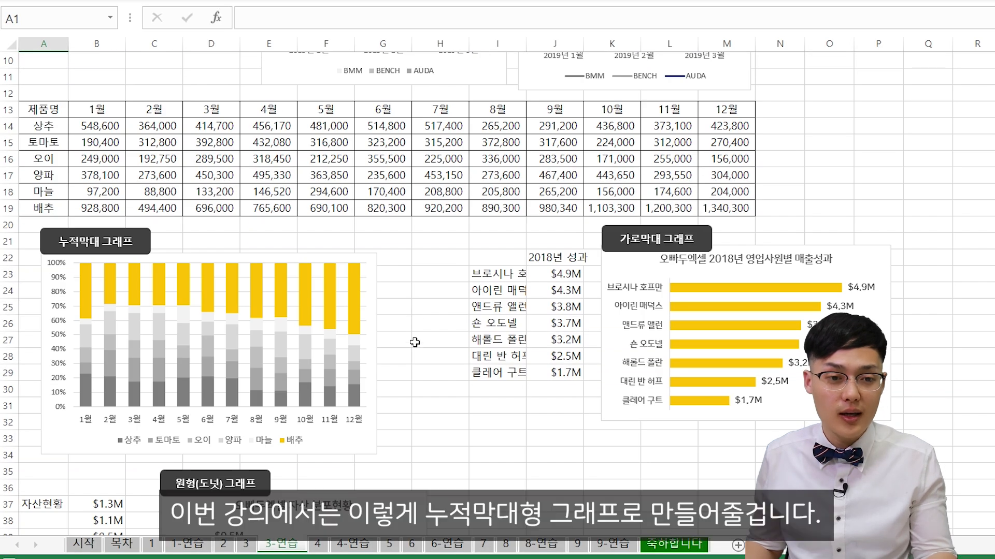
mouse_move(132, 284)
scroll(302, 339, up, 3)
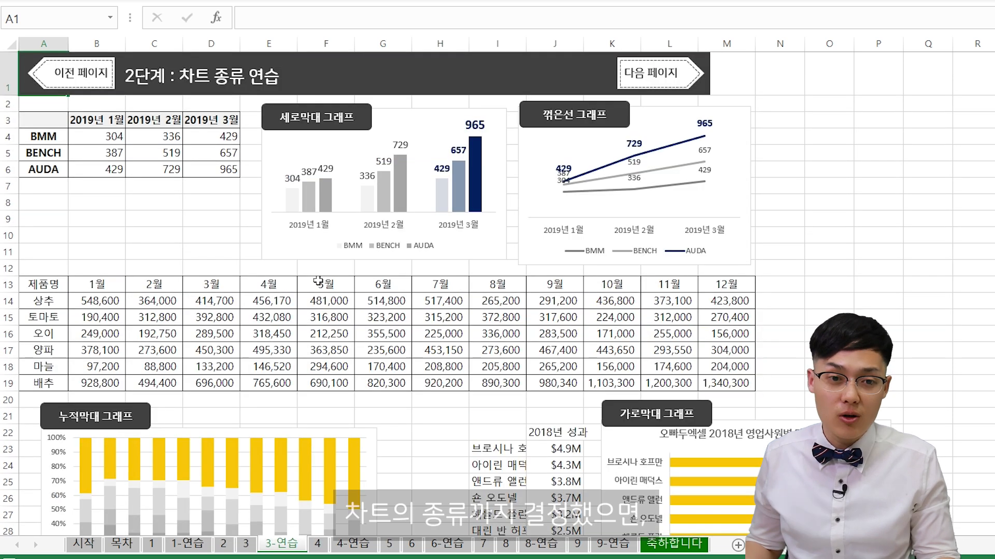
Step: Go to the 차트 스타일(테마) 결정 page and read the introduction about choosing theme colours
click(662, 80)
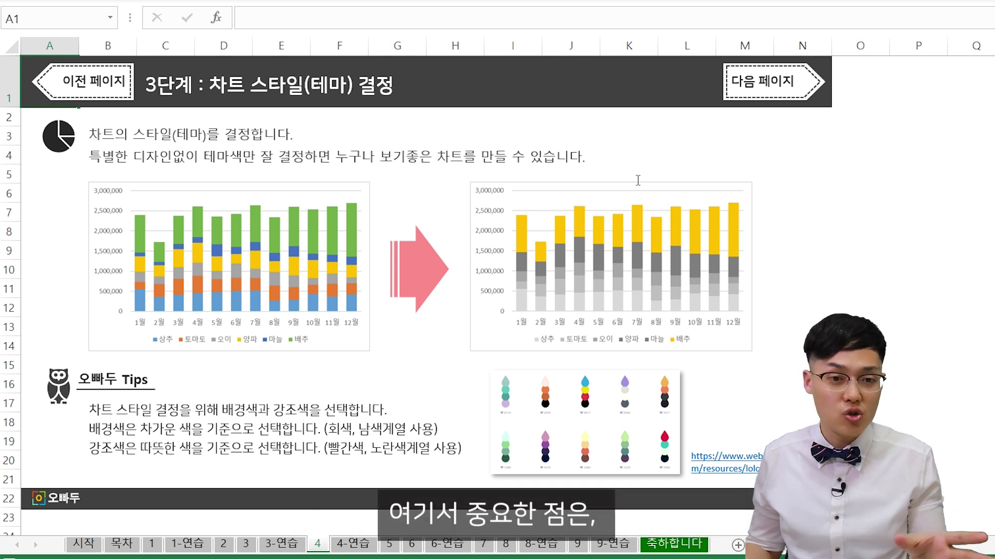
click(100, 158)
drag(98, 161, 297, 164)
click(295, 161)
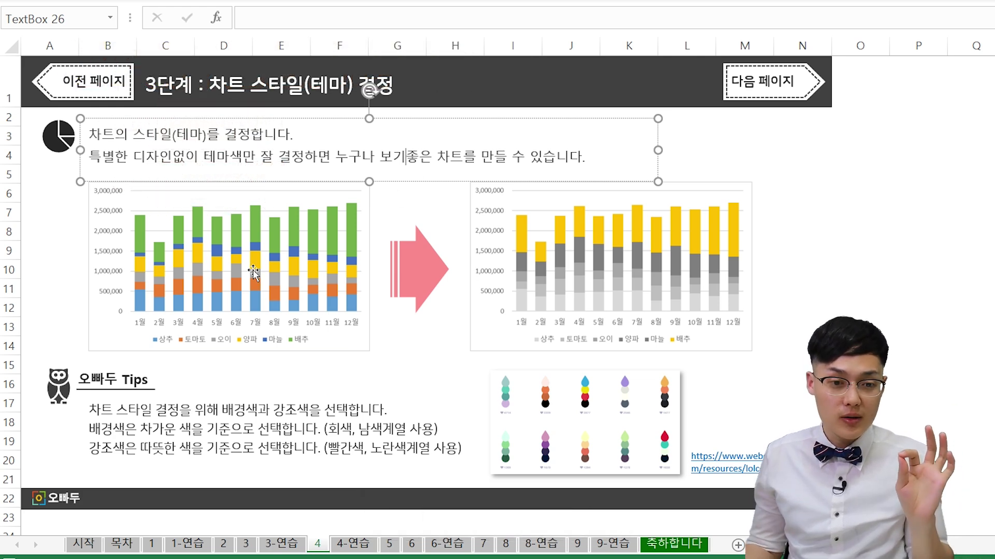
Step: Read the tips on choosing cool background colours and warm accent colours for a chart
click(161, 430)
drag(161, 430, 207, 425)
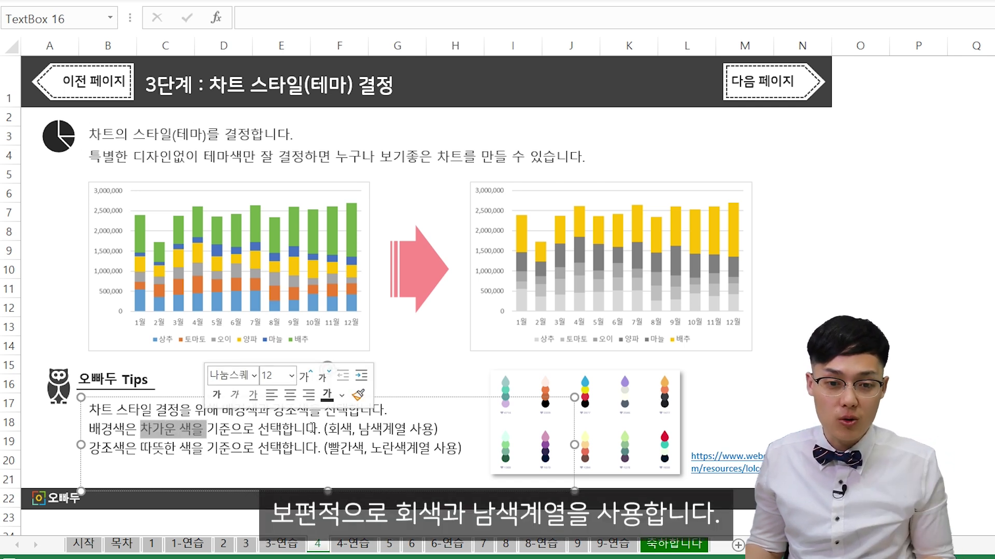
drag(328, 429, 409, 430)
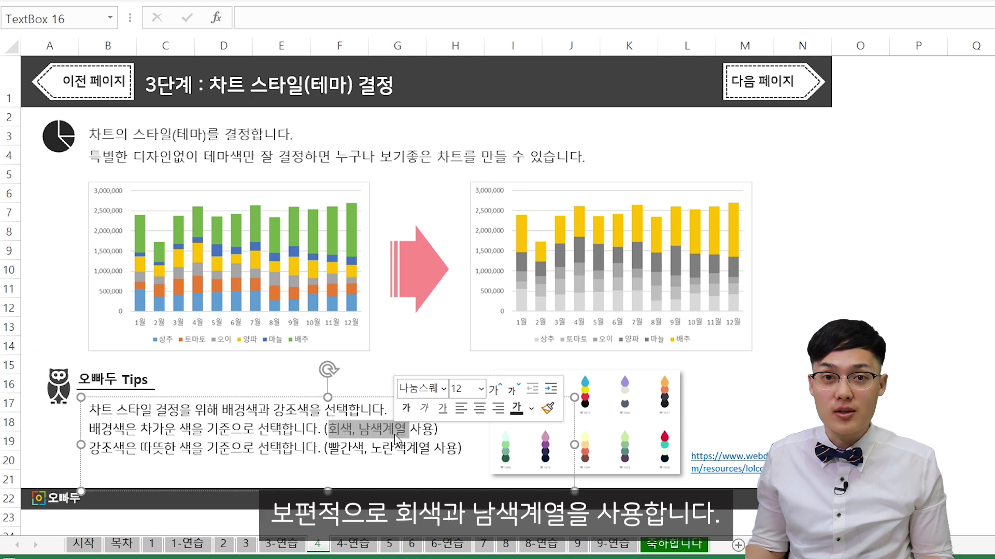
drag(90, 449, 414, 448)
click(272, 450)
click(408, 448)
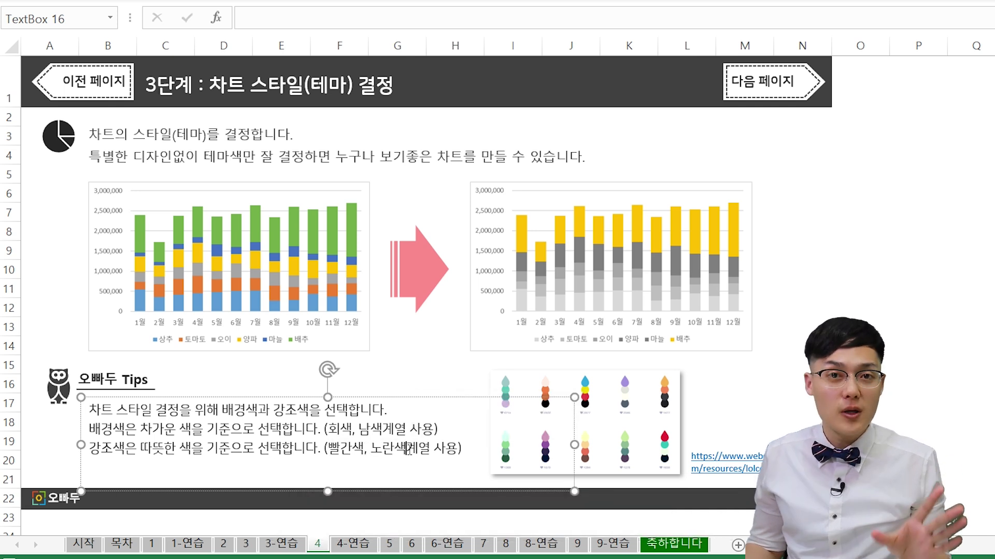
double_click(130, 448)
click(129, 450)
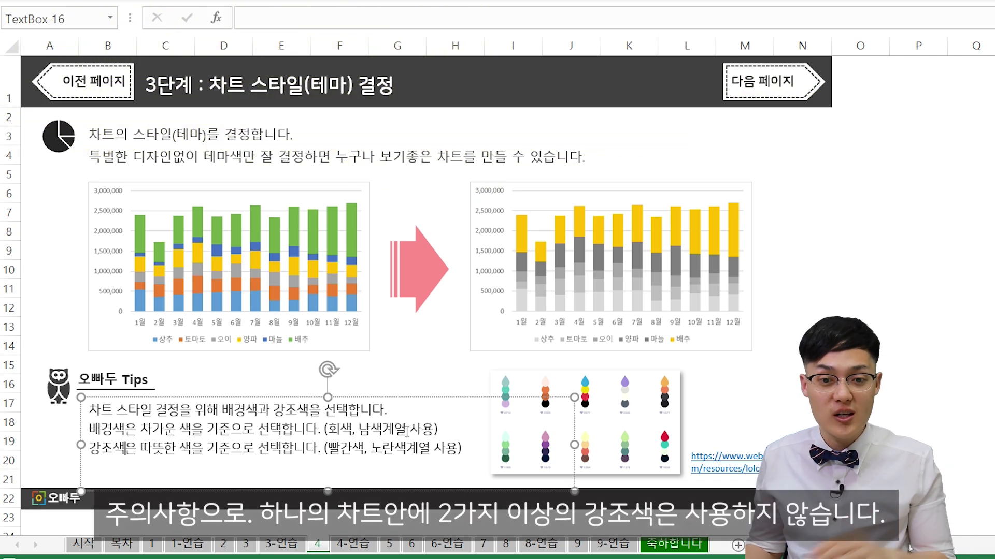
drag(575, 444, 482, 444)
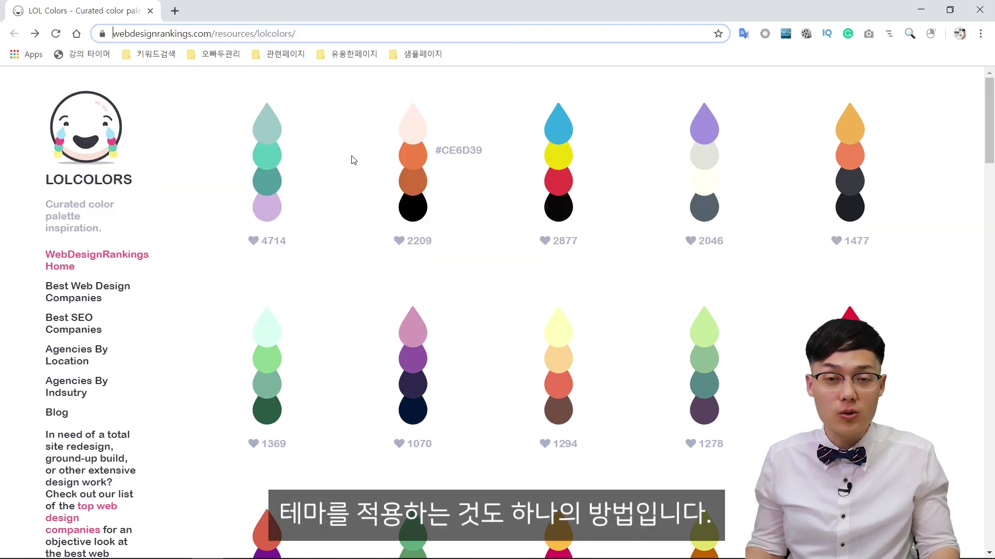
Step: Switch back to the Excel workbook, open the 4-연습 sheet and move its chart to start around column I below the table
key(alt+Tab)
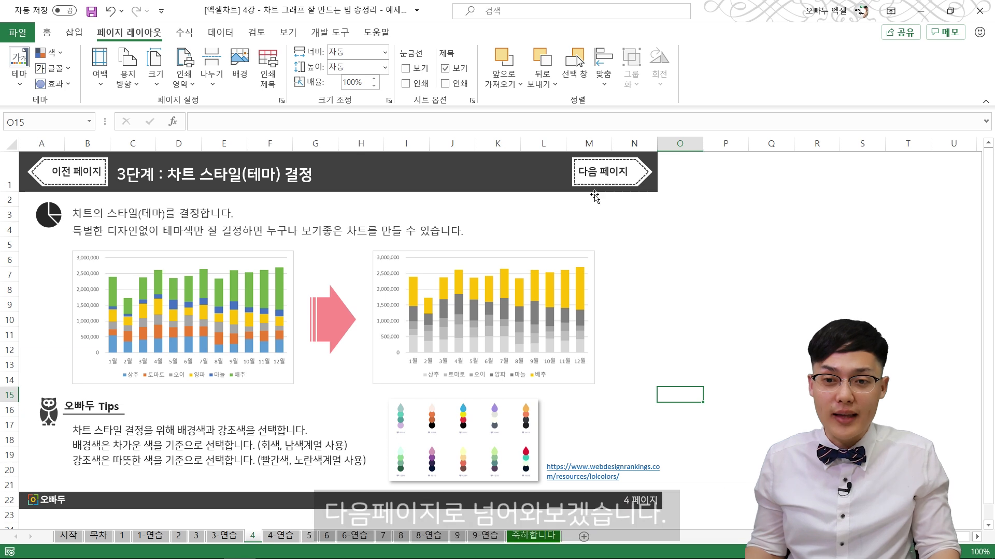
click(613, 179)
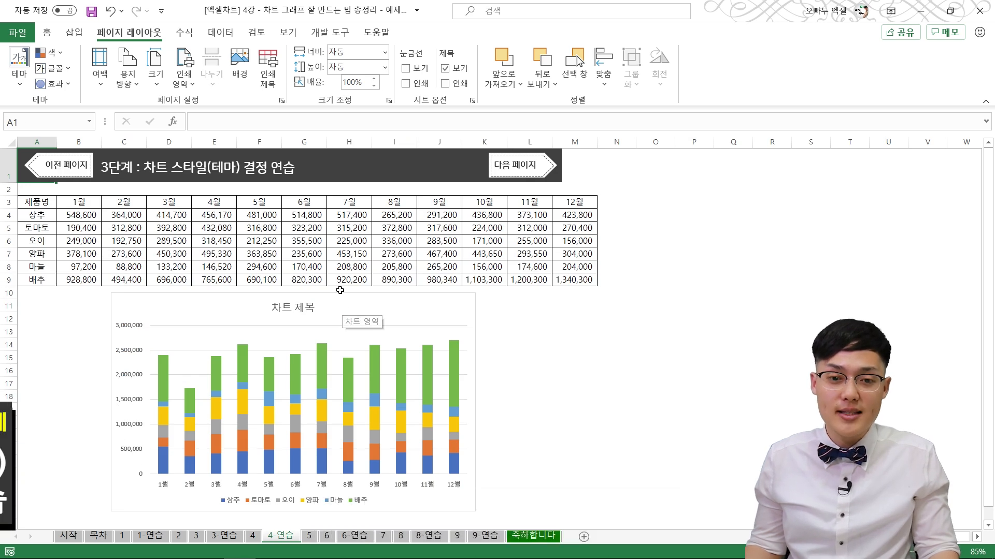
drag(342, 320, 584, 297)
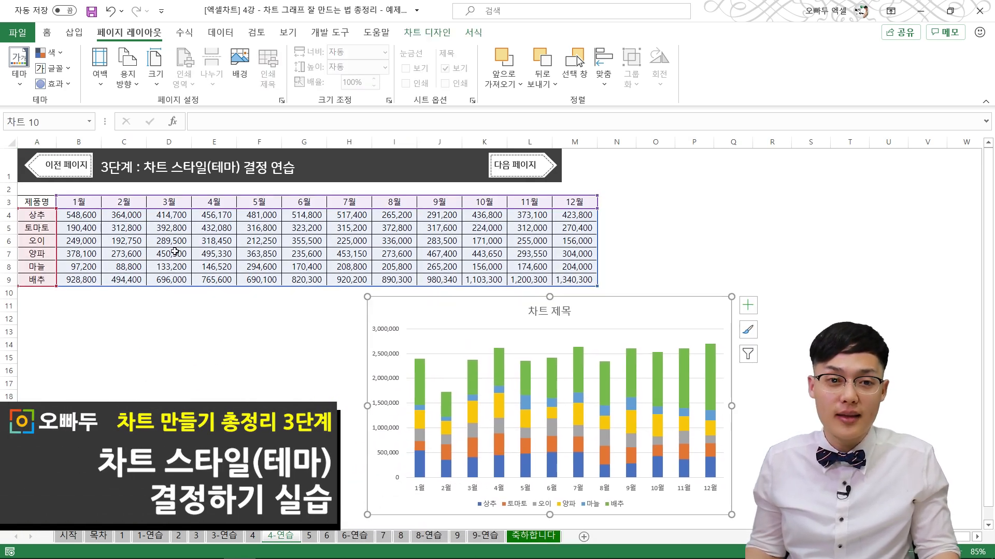
Step: Apply the 다마스크 theme to the workbook
click(168, 344)
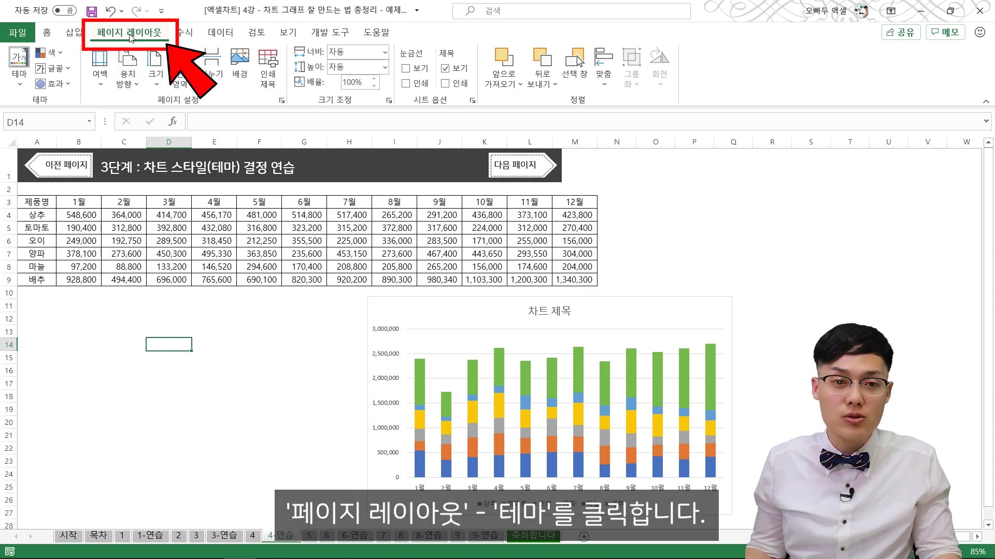
click(20, 86)
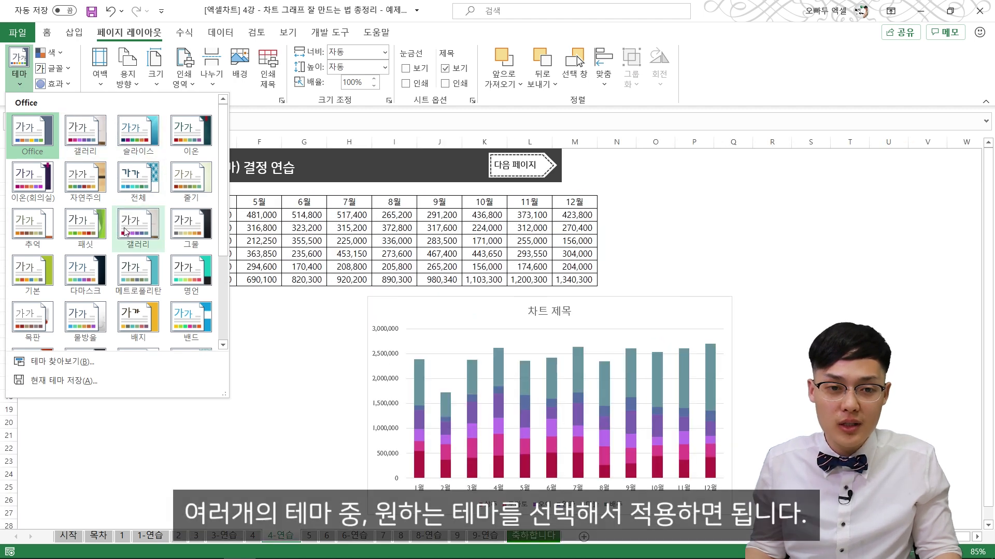
click(81, 275)
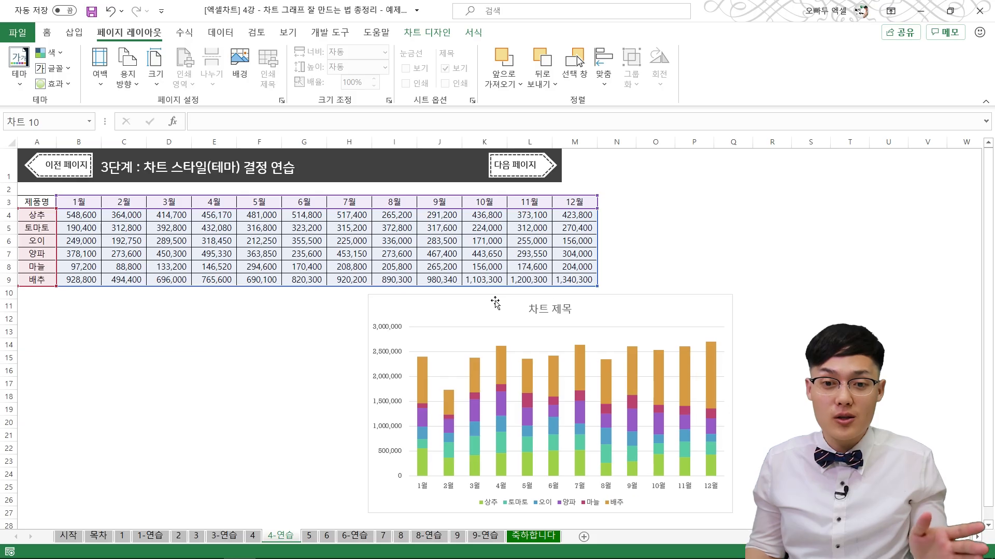
Step: Fill the 배추 series in the stacked column chart with the golden-yellow standard colour
click(429, 369)
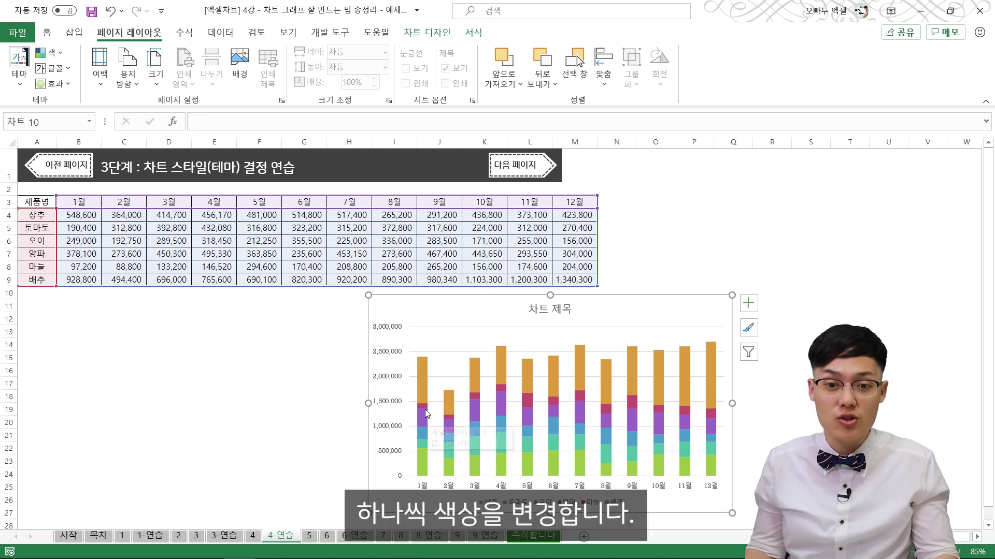
right_click(422, 386)
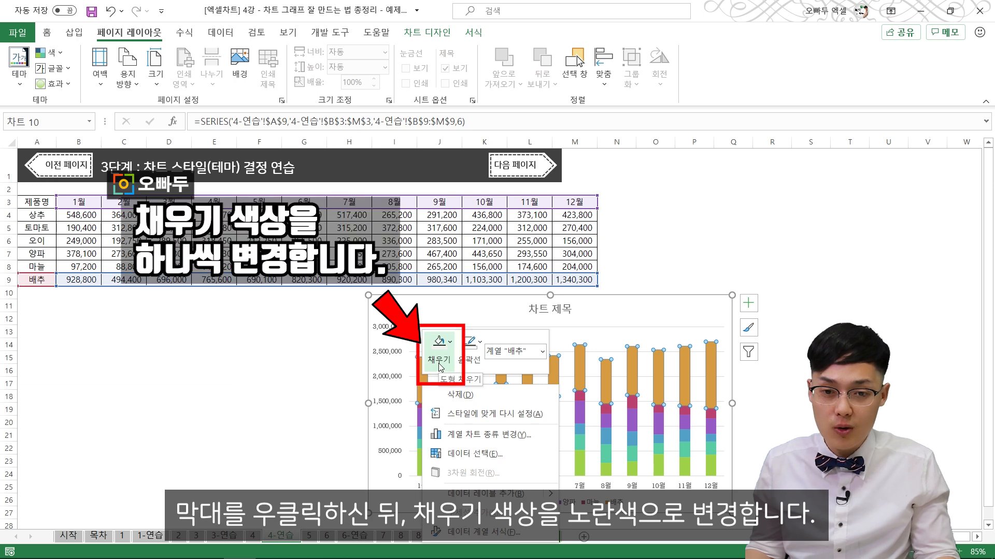
click(440, 348)
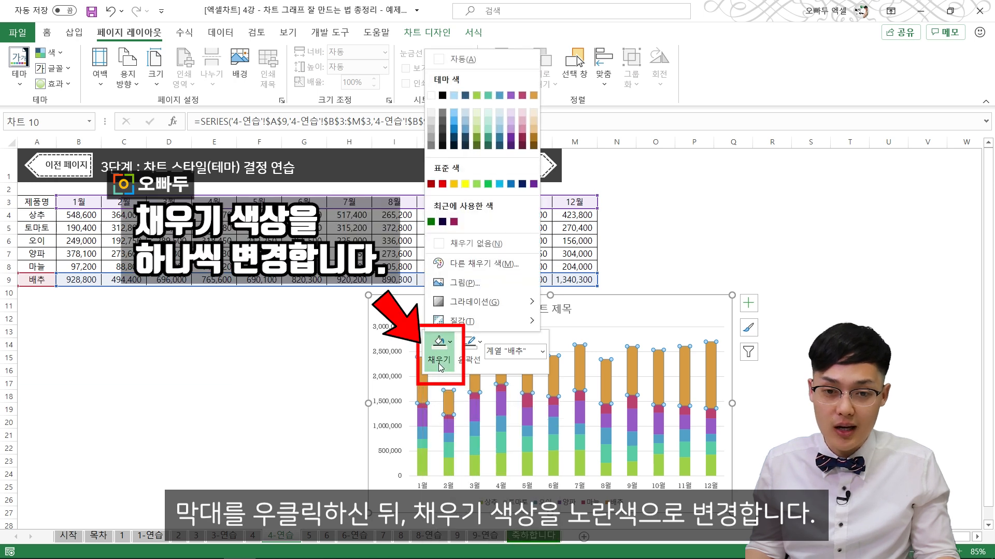
click(453, 184)
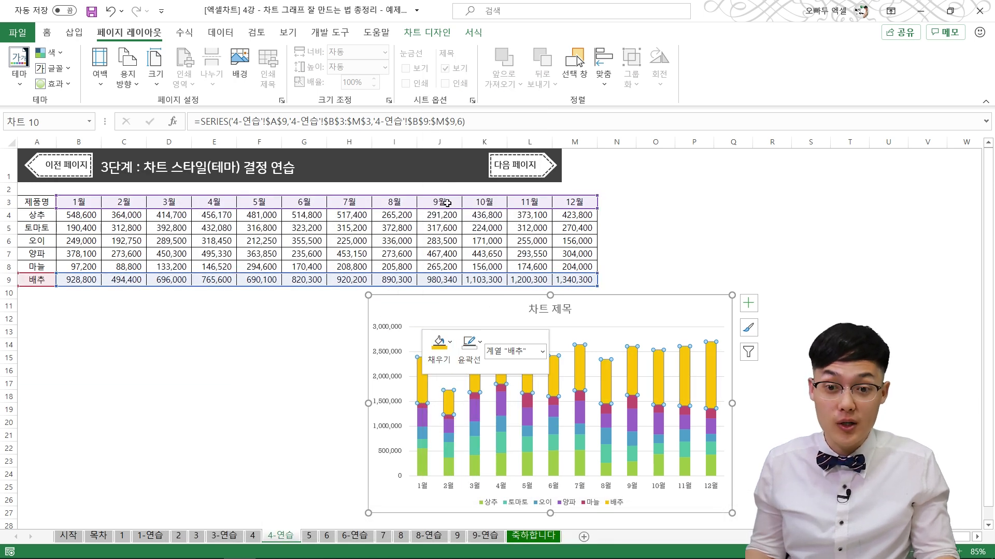
Step: Fill the 상추 series with the darkest shade of the white theme colour and the 토마토 series with a lighter grey
right_click(418, 465)
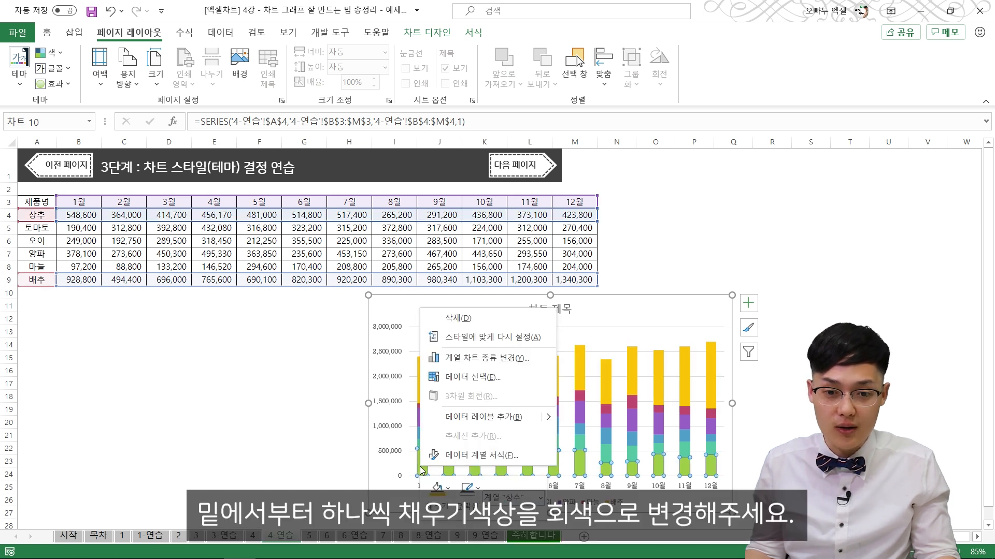
click(435, 491)
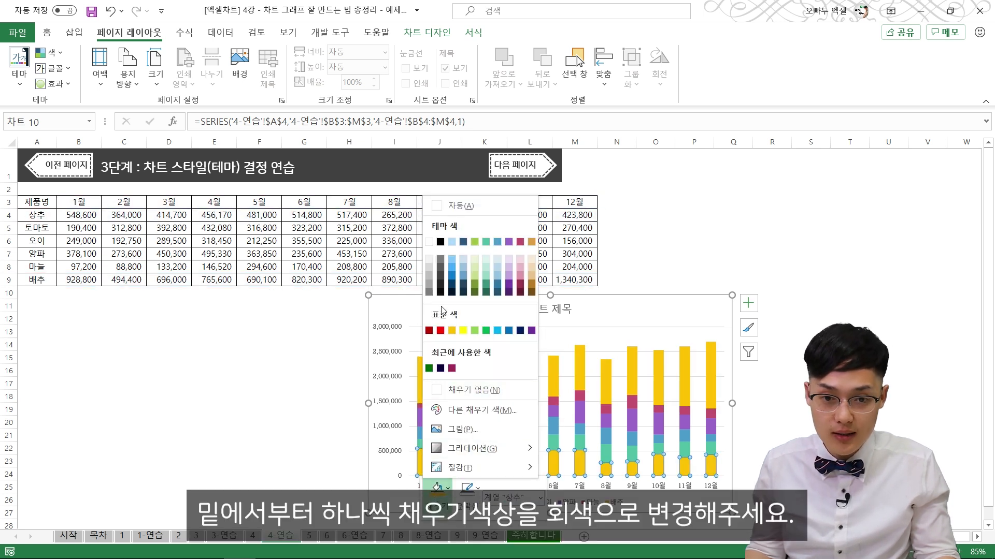
click(429, 292)
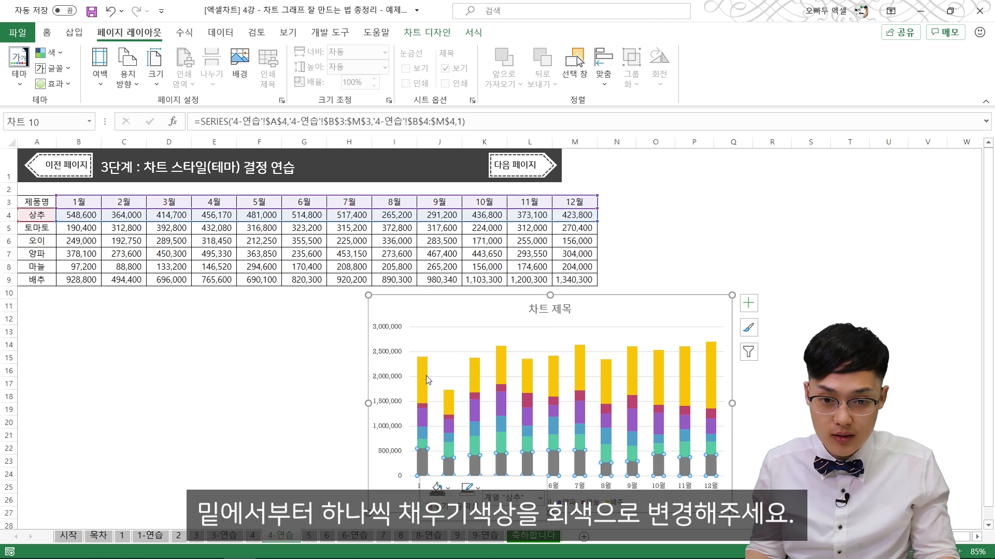
right_click(421, 446)
click(439, 469)
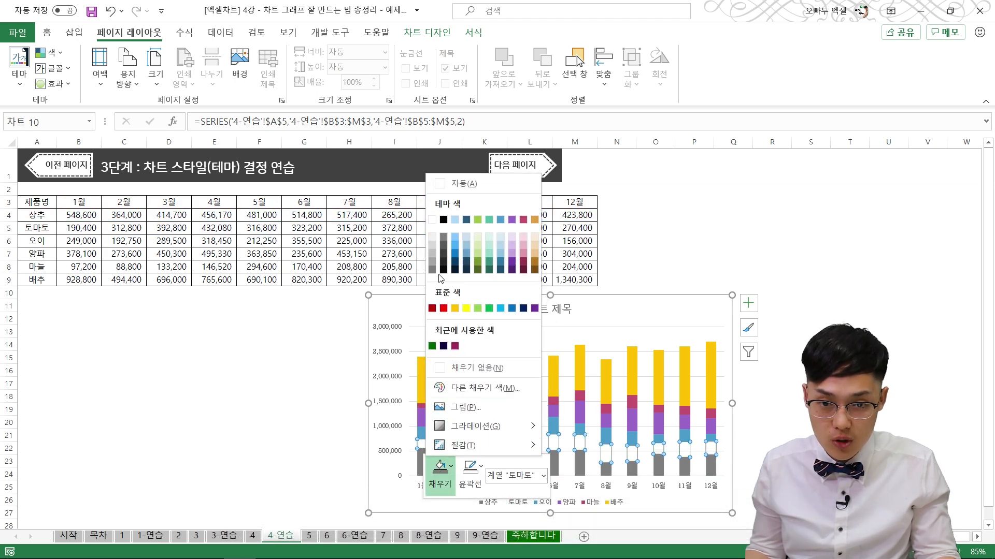
click(431, 261)
Step: Fill the 오이 and 양파 series with progressively lighter grey theme shades
right_click(423, 436)
click(439, 455)
click(432, 242)
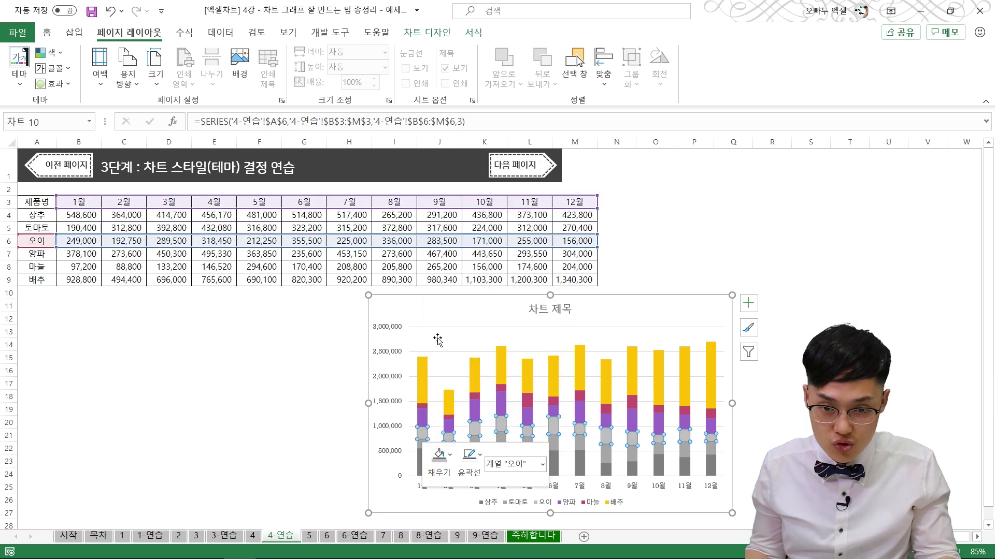
right_click(424, 423)
click(441, 444)
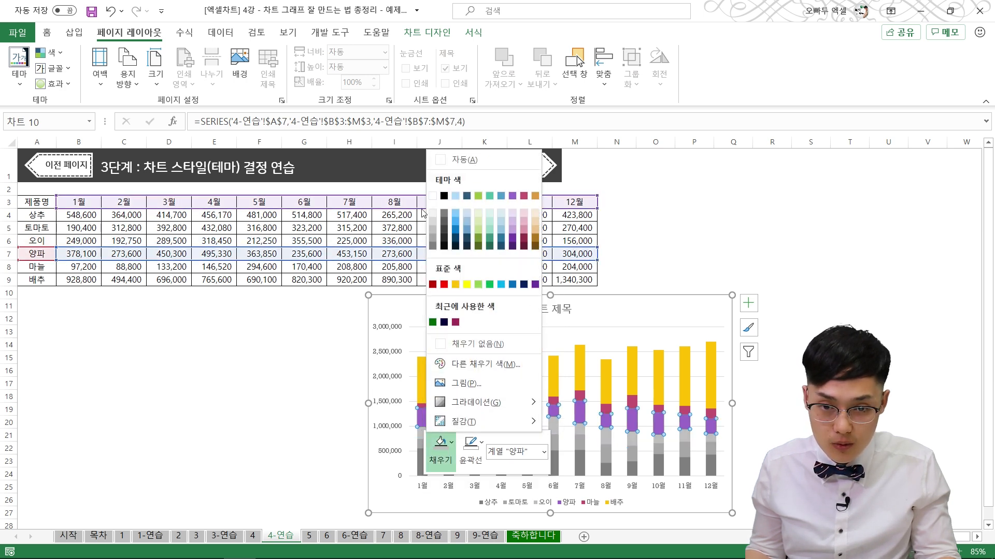
click(433, 224)
Step: Fill the 마늘 series with the lightest grey theme shade and deselect the chart
right_click(423, 402)
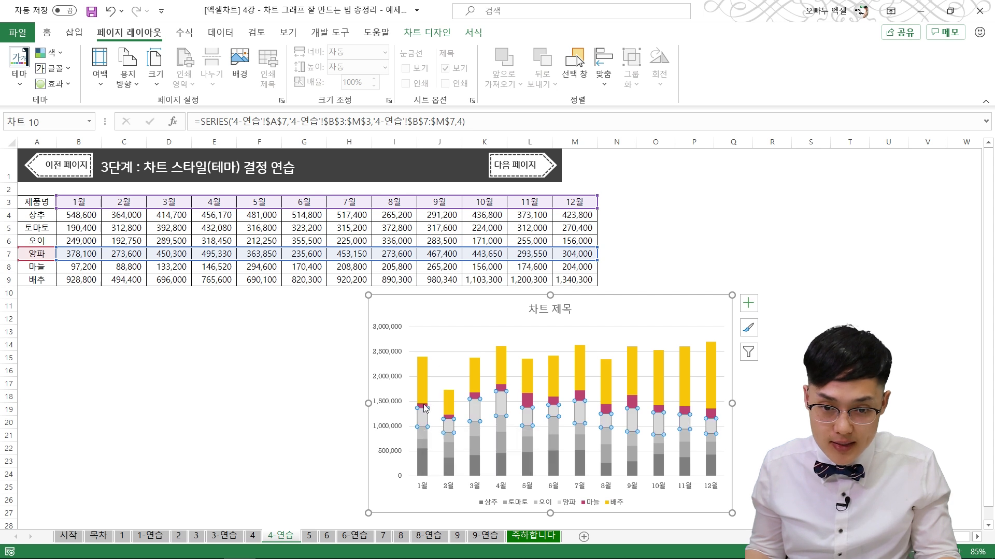
right_click(423, 406)
click(440, 444)
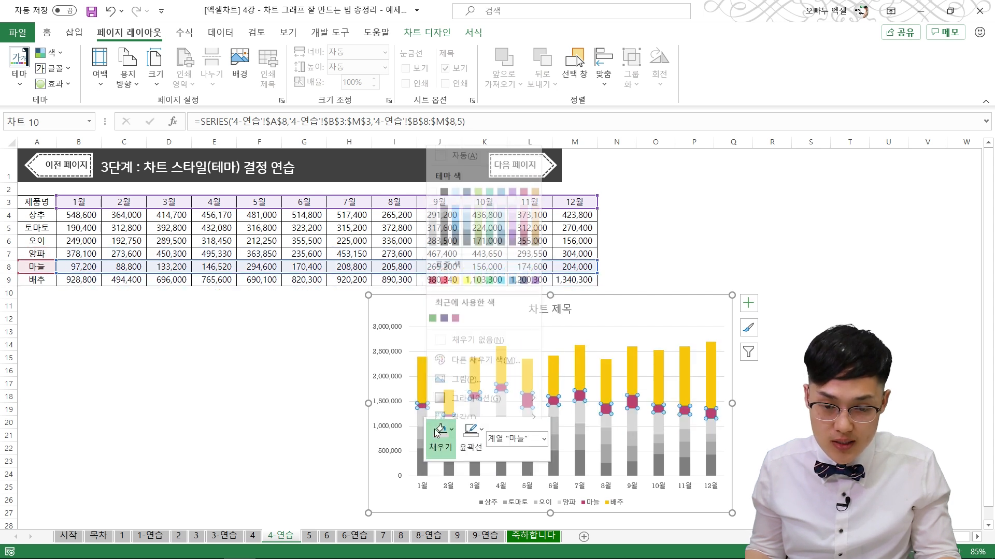
click(433, 200)
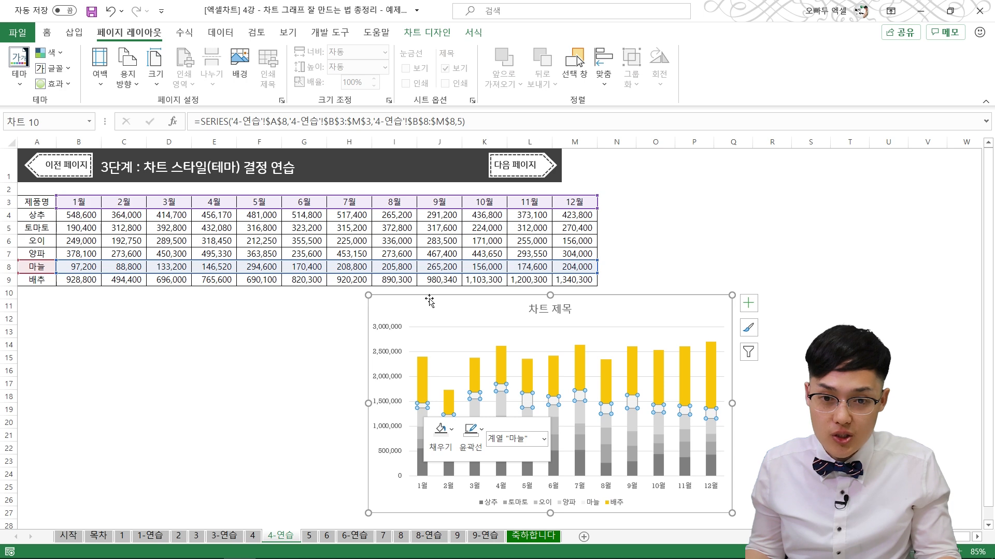
click(304, 331)
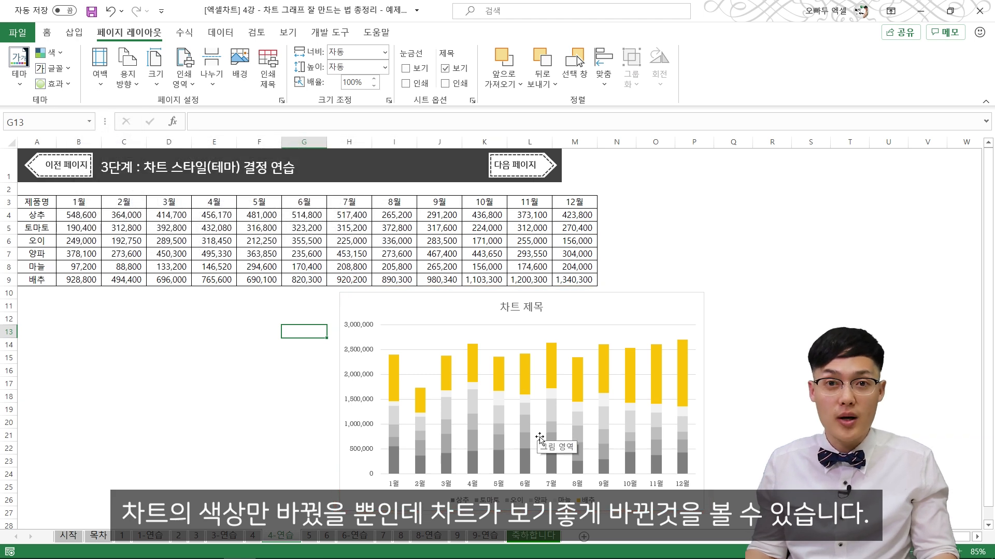
Step: Read the tips on sheets 5 and 6 about reducing chart data items, shortening number units and the #,##0, custom format
click(531, 164)
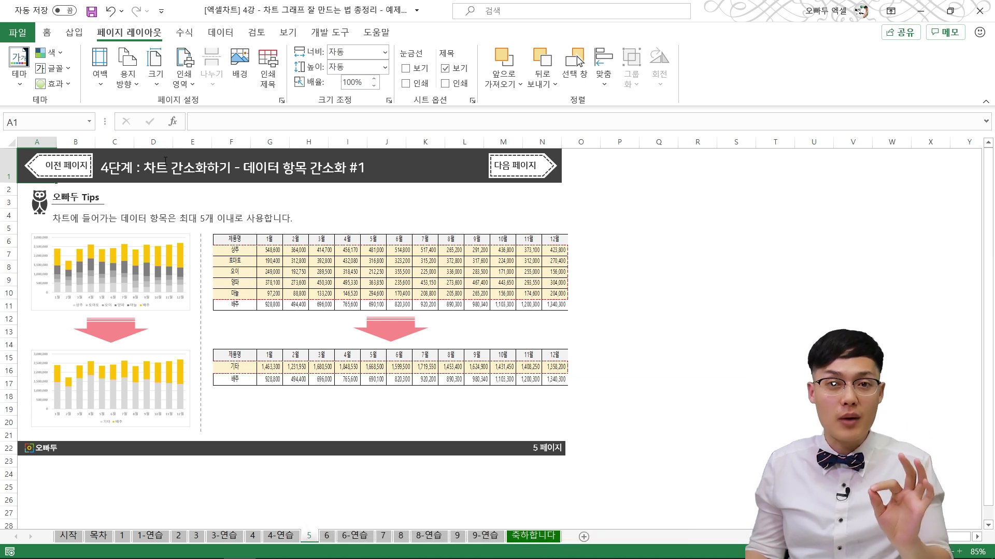
scroll(227, 313, up, 1)
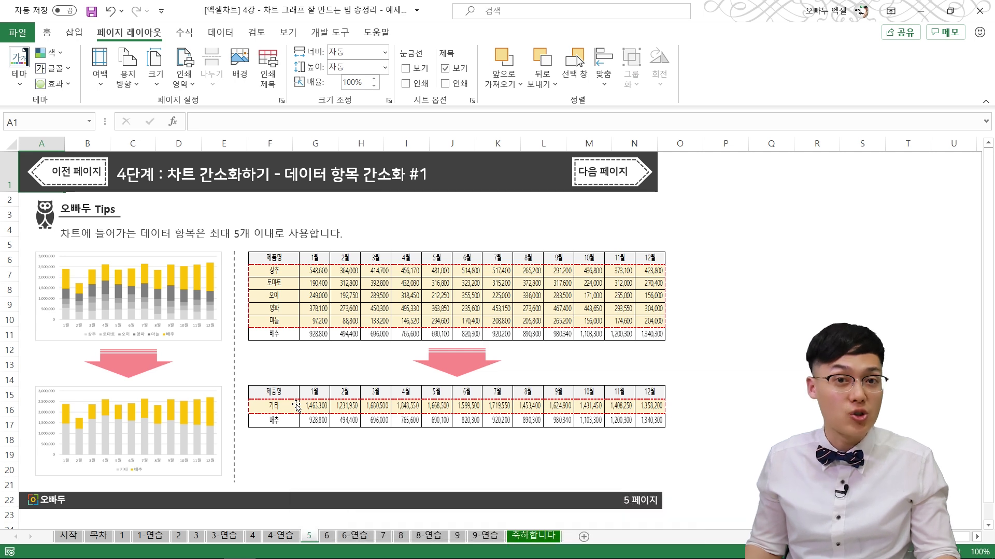
key(ctrl+Page_Down)
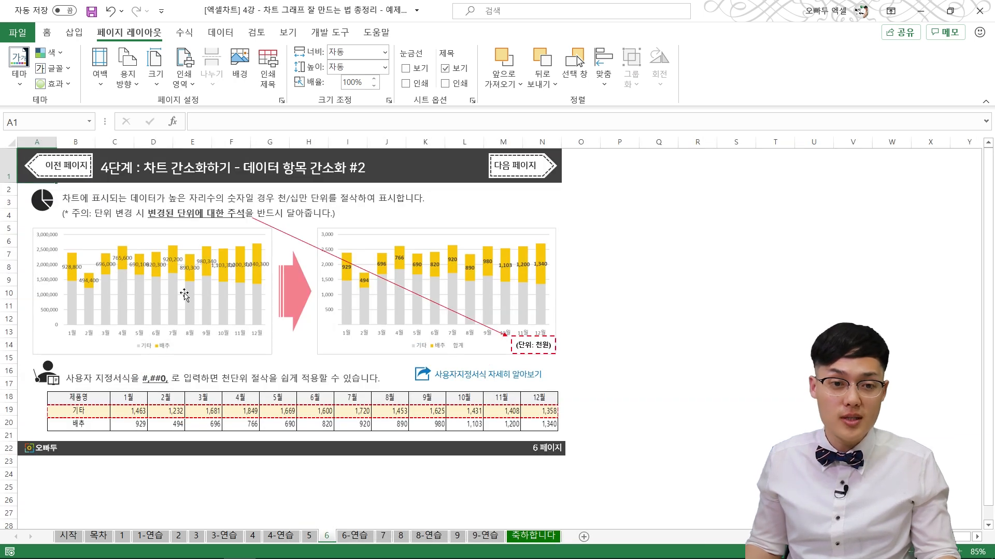
ctrl+scroll(91, 250, up, 1)
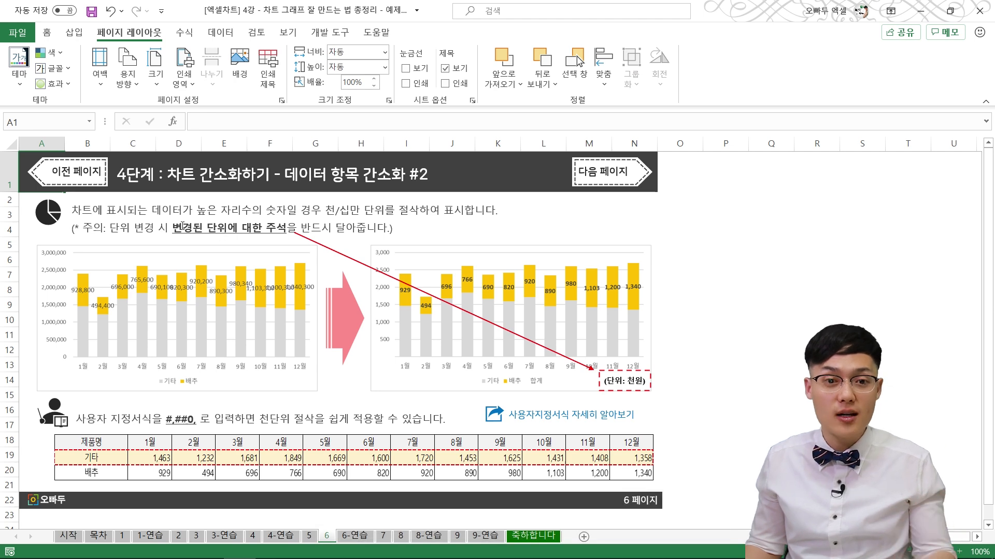
drag(103, 227, 266, 228)
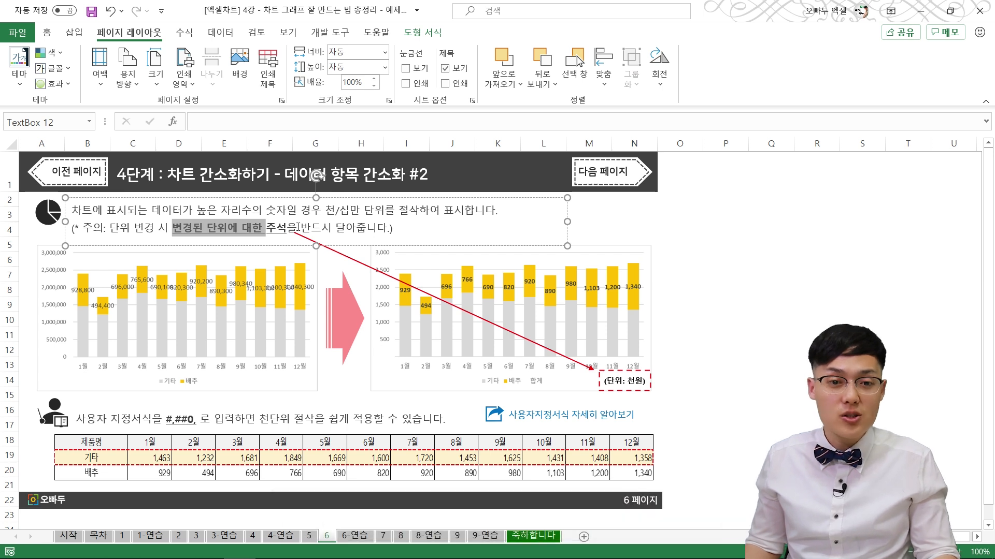
drag(326, 209, 443, 209)
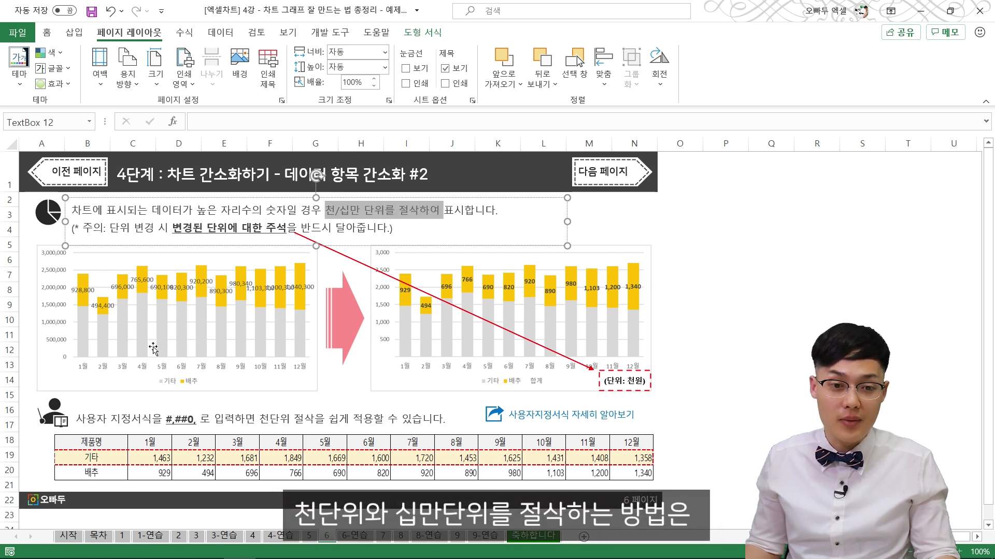
drag(76, 419, 165, 418)
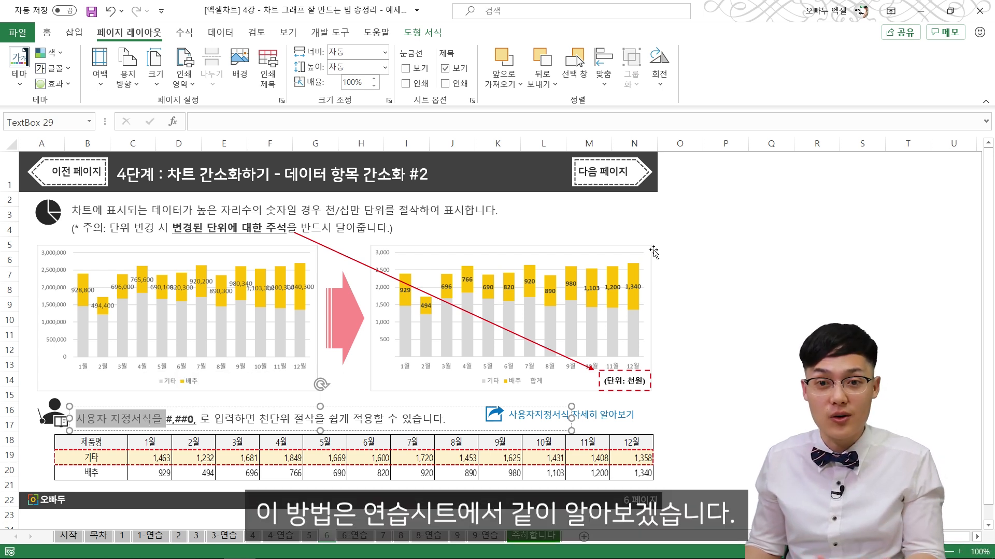
click(680, 229)
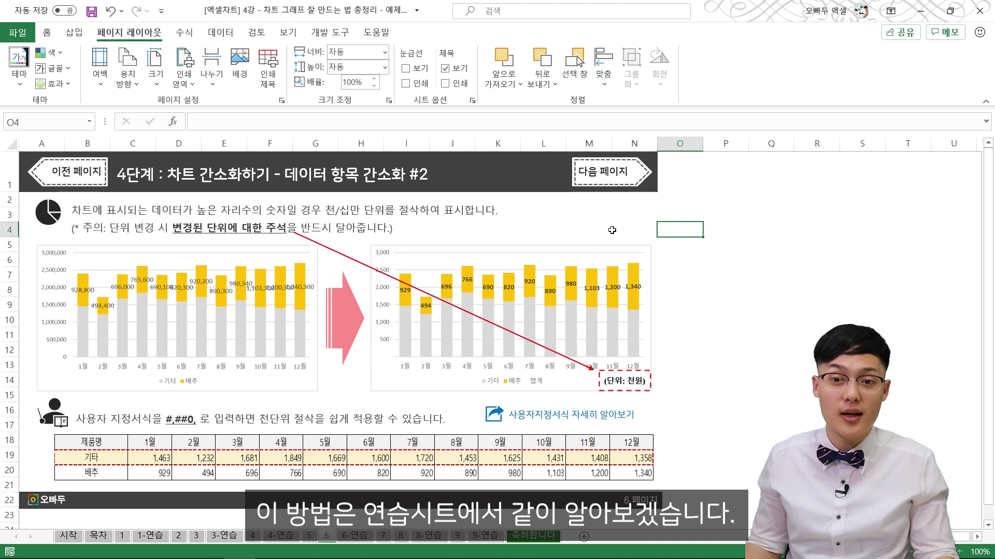
Step: Open the 6-연습 sheet and slightly enlarge its stacked column chart
click(604, 173)
click(353, 317)
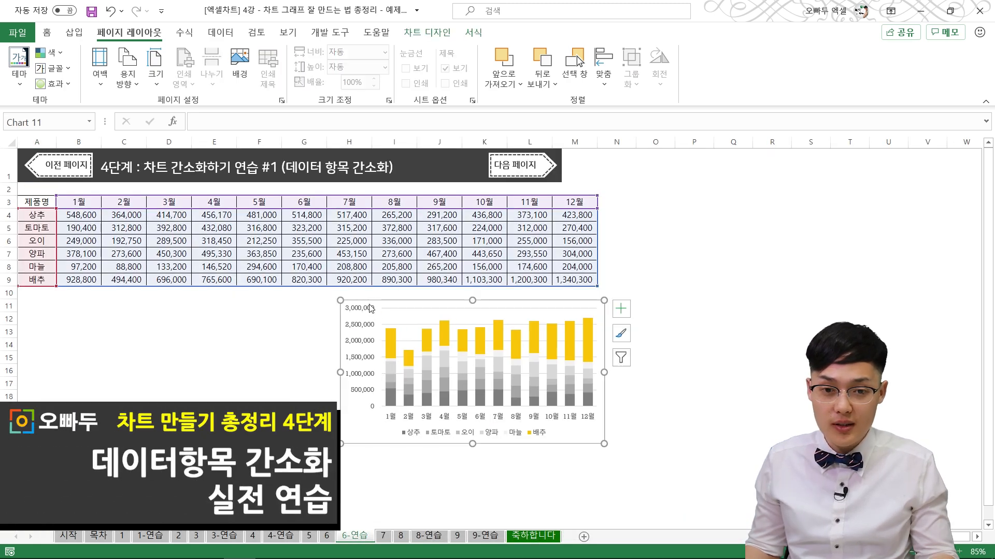
scroll(365, 311, up, 2)
scroll(518, 369, down, 1)
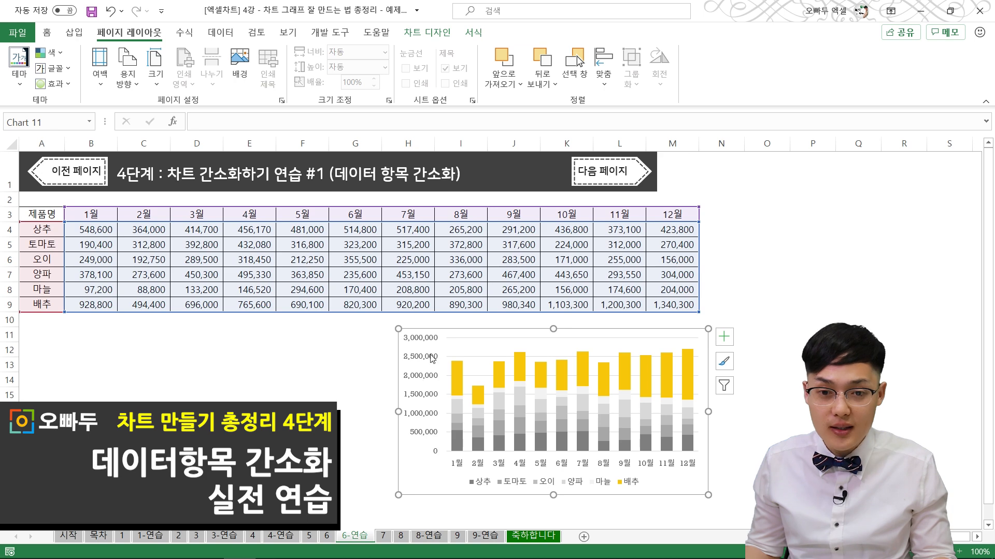
drag(708, 494, 731, 508)
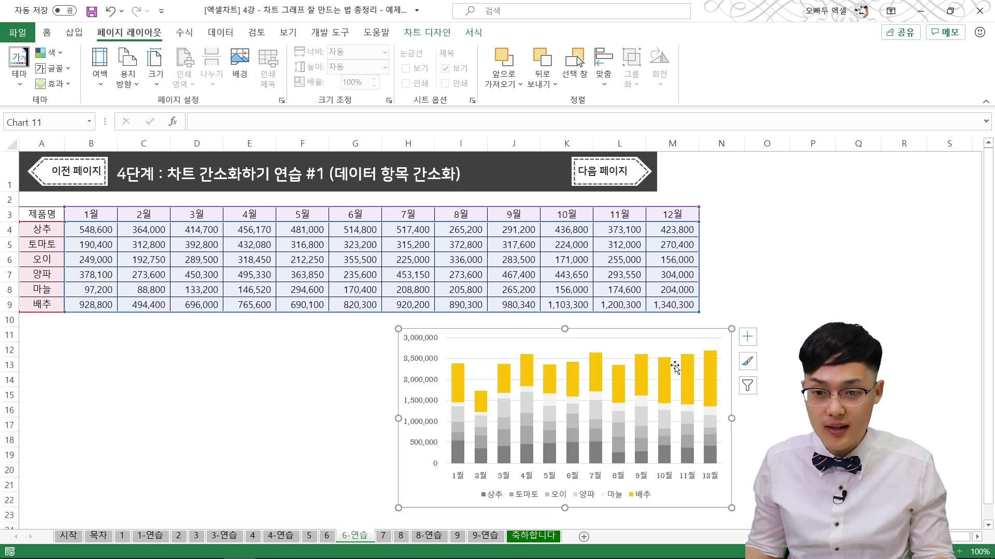
drag(666, 337, 672, 335)
Step: Move the chart down to start at about row 14, leaving free rows below the table
click(513, 275)
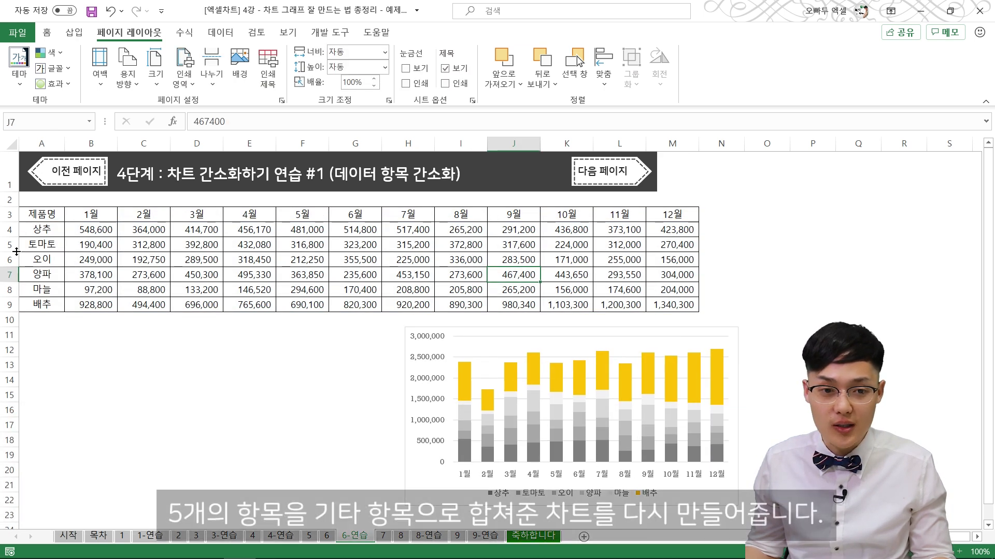
drag(35, 236, 657, 292)
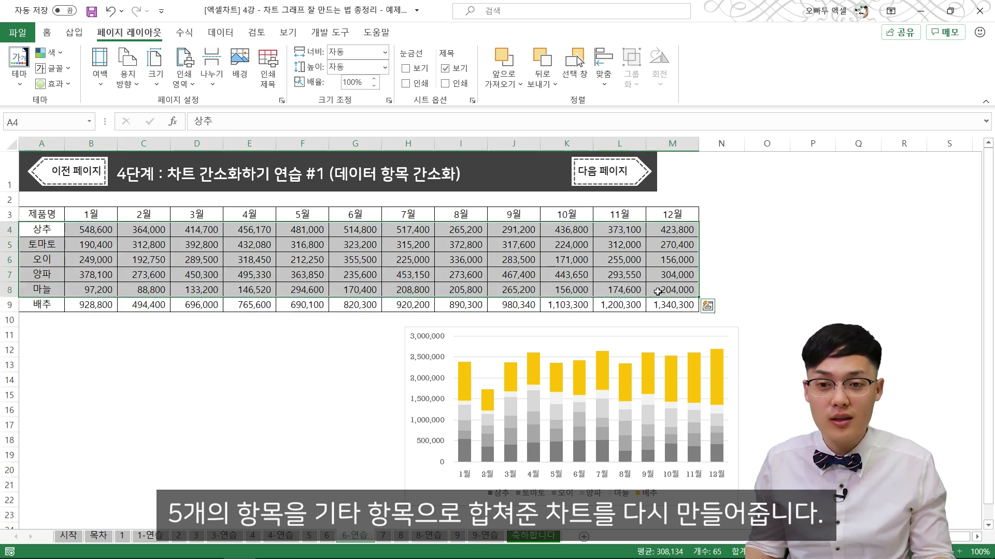
drag(497, 331, 502, 389)
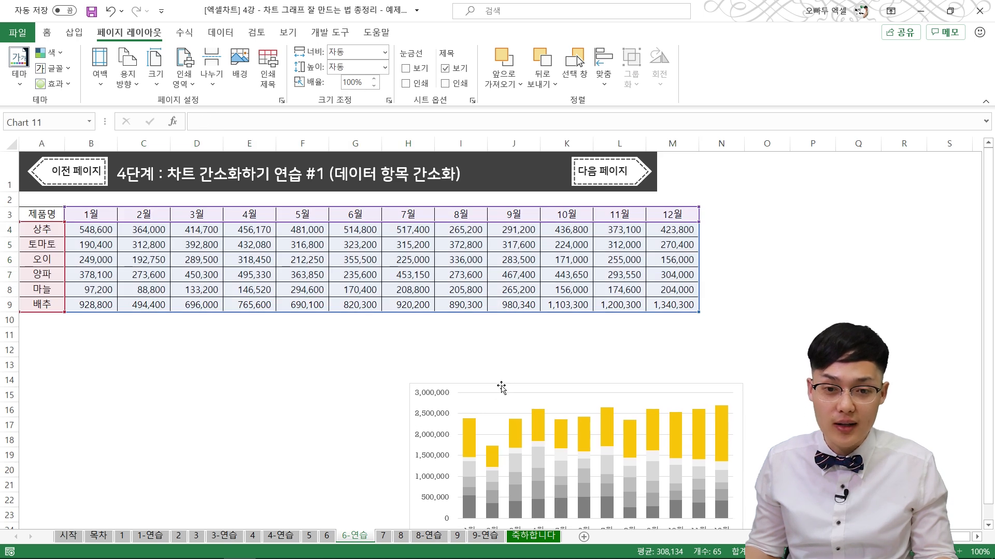
click(199, 305)
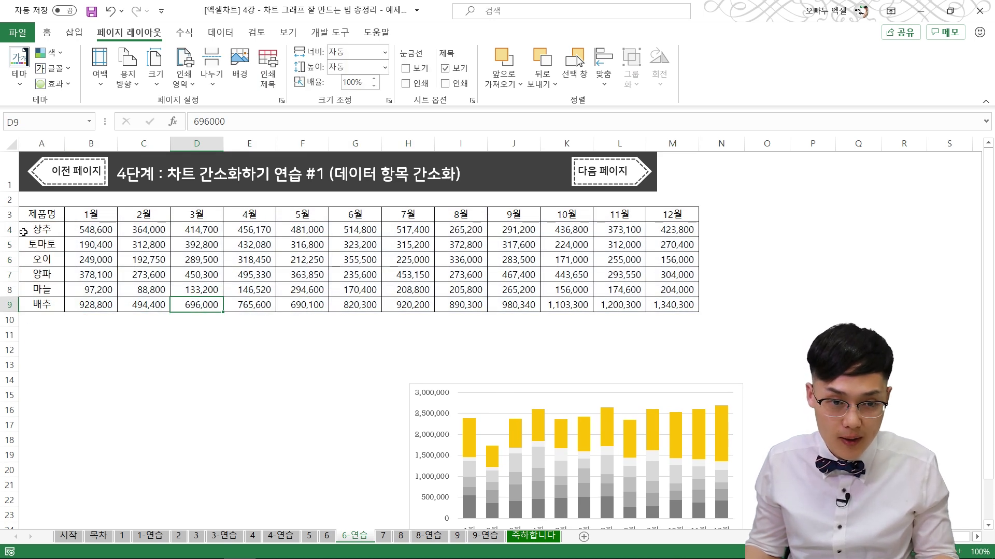
Step: Copy the header row A3:M3 to row 11 and label cell A12 as 기타
drag(27, 216, 656, 215)
key(ctrl+c)
click(37, 336)
key(ctrl+v)
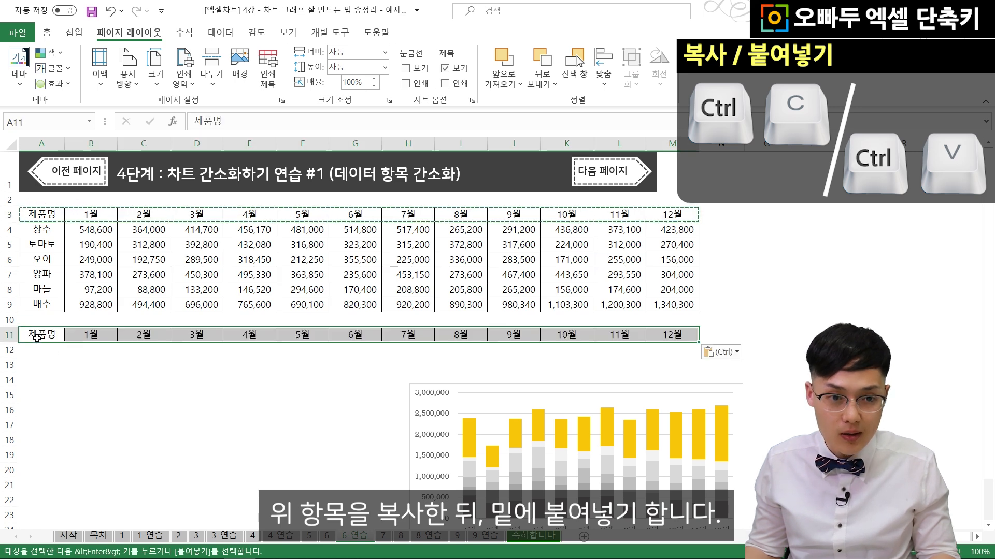
click(39, 357)
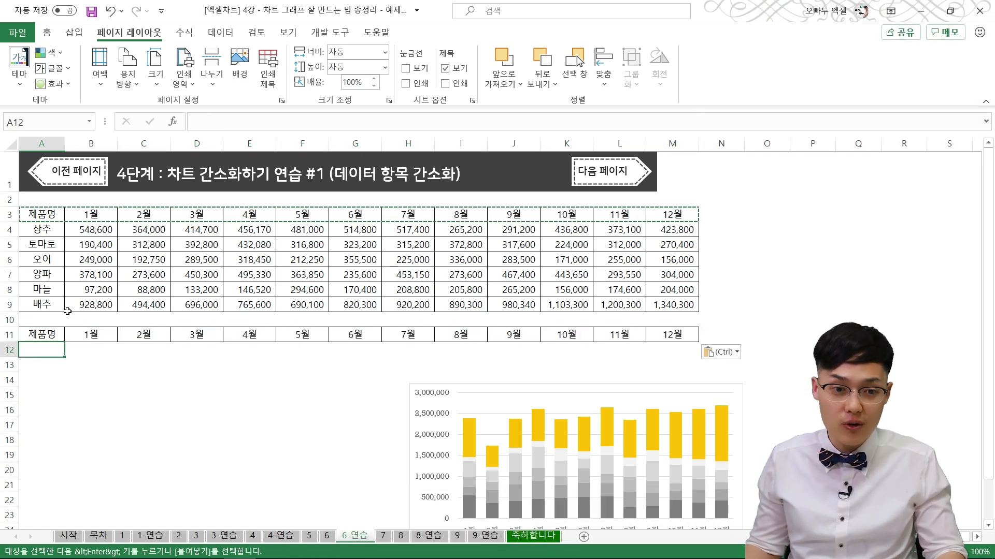
text(r)
text(기타)
key(Tab)
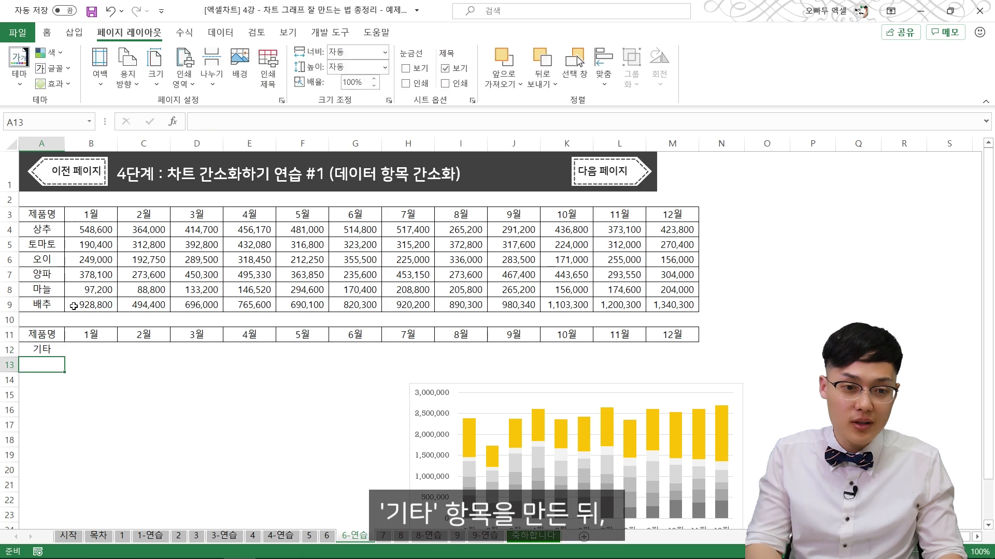
Step: Enter =SUM(B4:B8) in B12 and fill the formula across to M12
text(=sum()
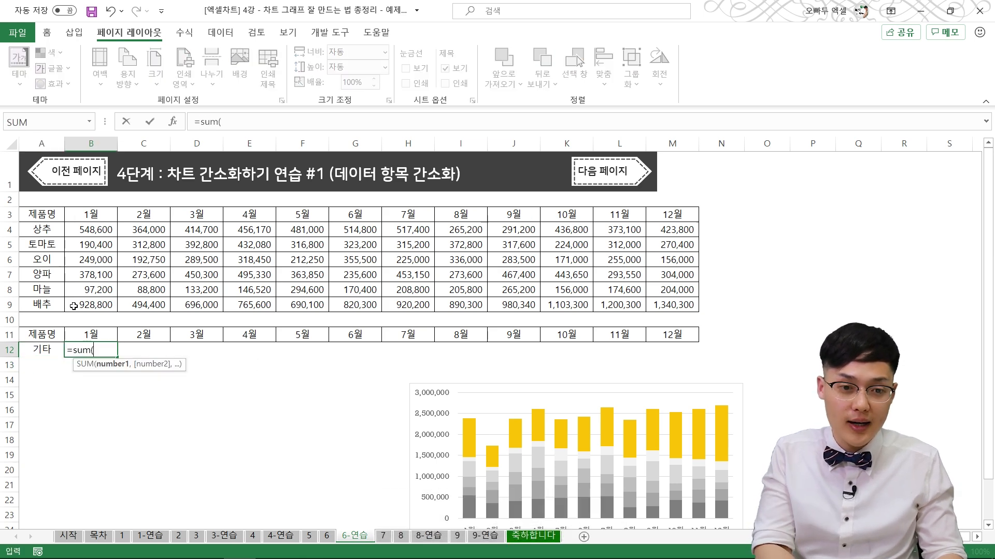
drag(87, 236, 131, 287)
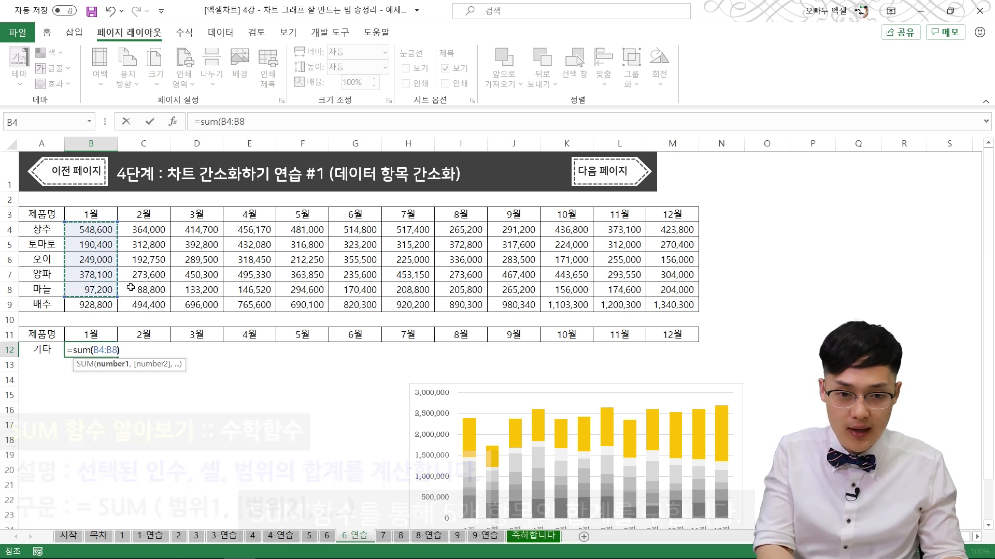
key(Return)
click(106, 351)
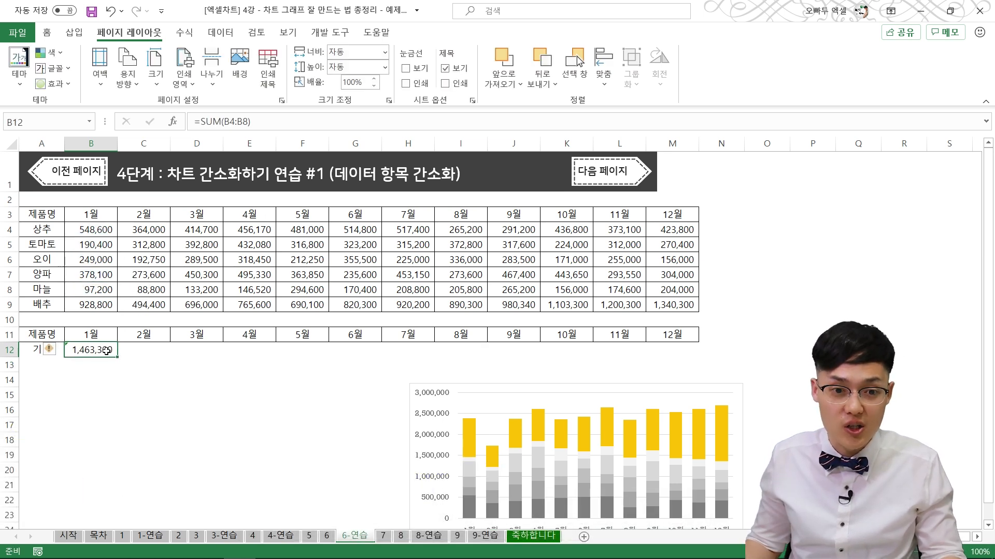
drag(118, 357, 694, 352)
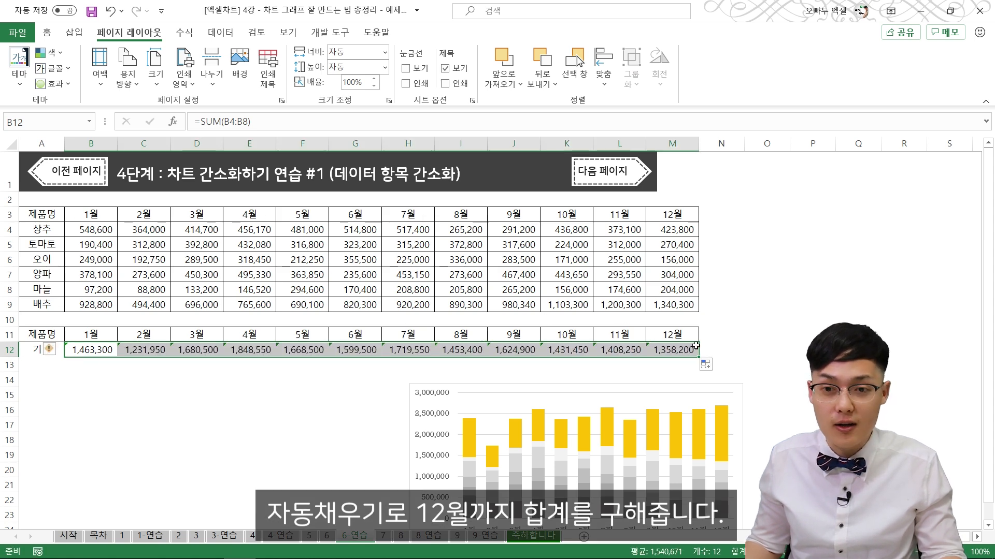
Step: Copy the 배추 row A9:M9 and paste it into row 13 below the 기타 totals
drag(63, 305, 673, 308)
key(ctrl+c)
click(55, 365)
key(ctrl+v)
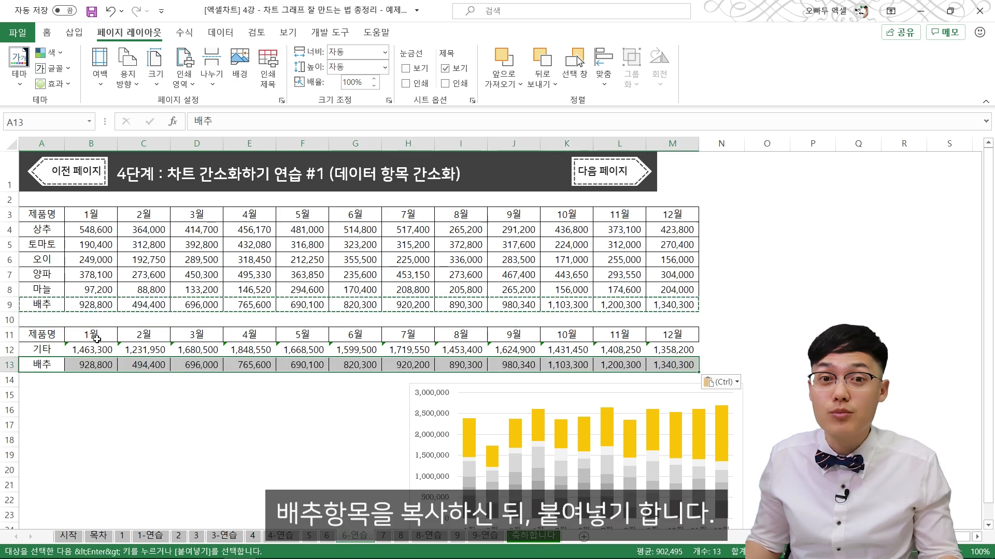
click(74, 407)
Step: Apply outline and inside borders to the new summary table in A11:M13
drag(42, 335, 667, 365)
key(ctrl+1)
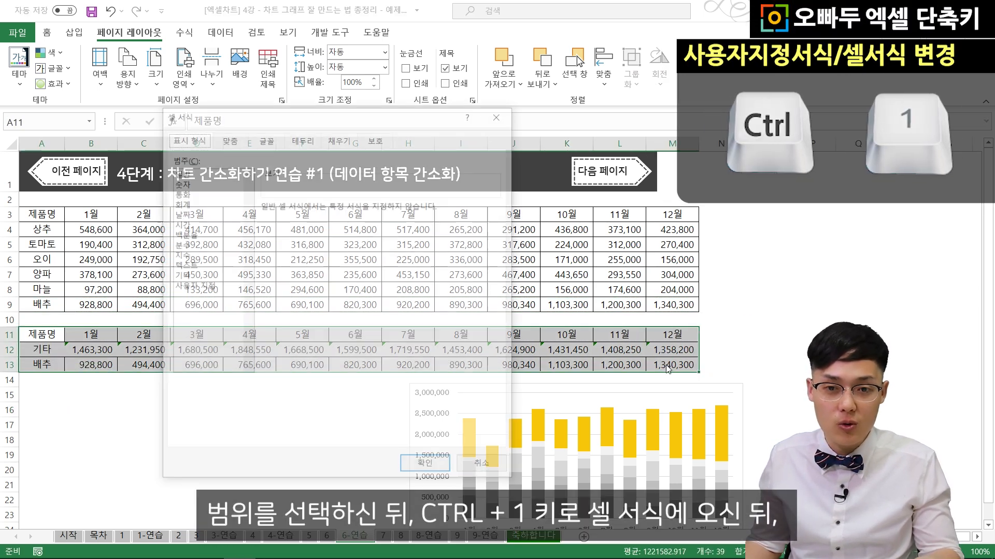
click(302, 138)
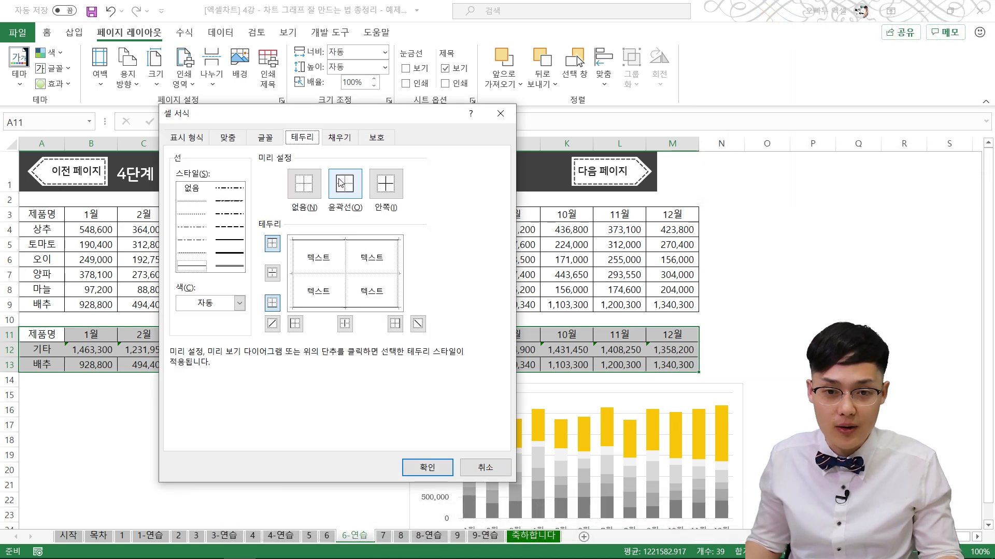
click(345, 187)
click(399, 195)
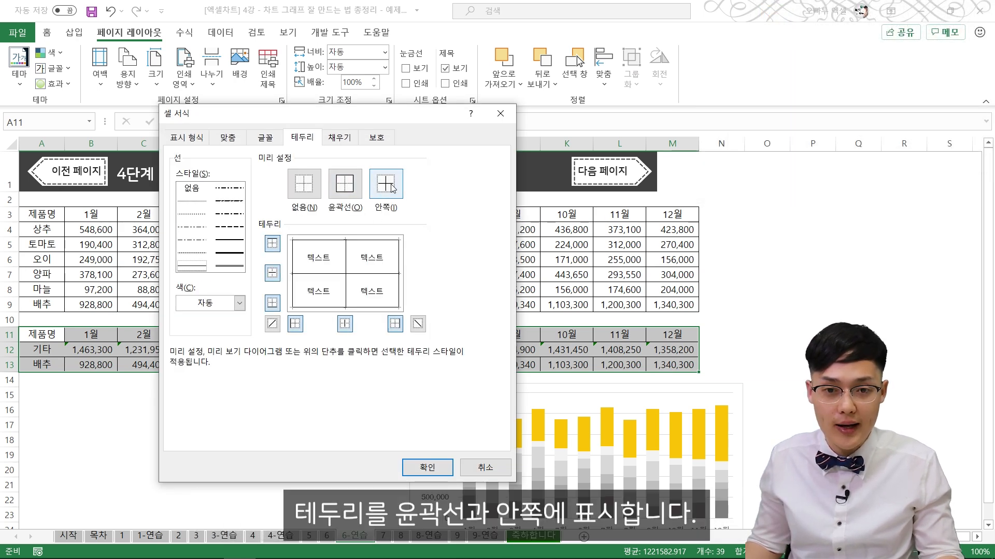
click(435, 466)
click(228, 444)
Step: Insert a stacked column chart (누적 세로 막대형) from A11:M13 and arrange it below the table, beside the existing chart
drag(451, 388, 423, 397)
mouse_move(40, 334)
mouse_down()
mouse_move(259, 362)
mouse_move(569, 368)
mouse_move(640, 357)
mouse_move(673, 366)
mouse_up()
click(75, 35)
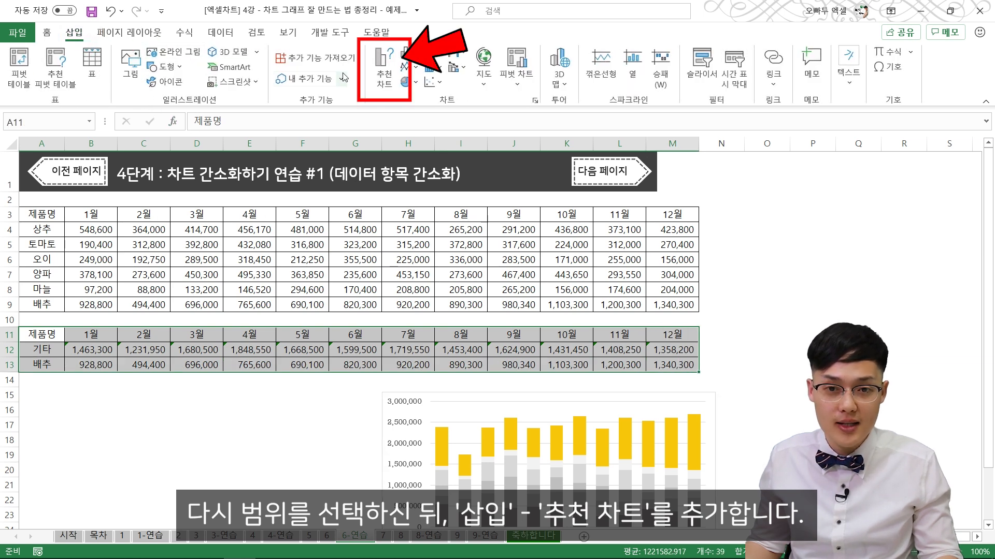
click(384, 66)
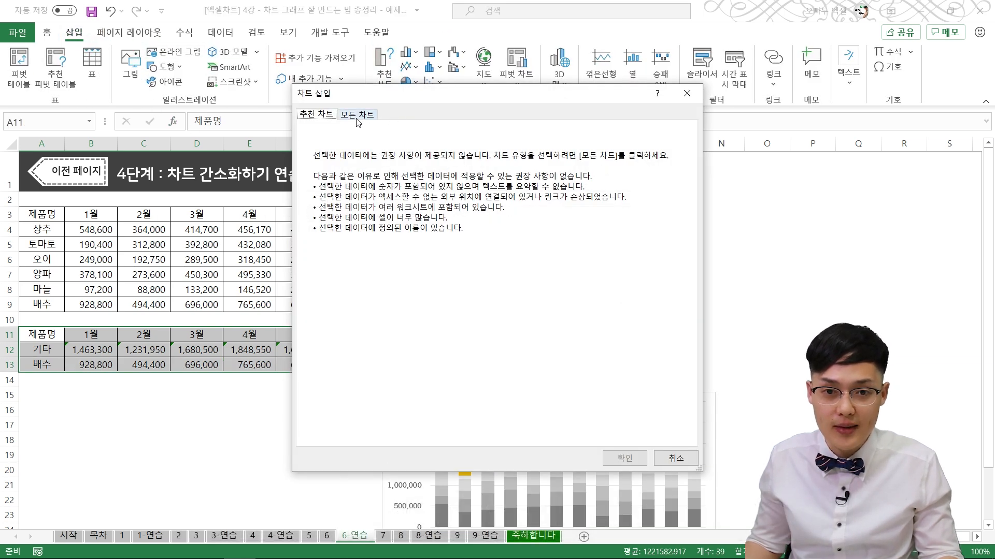
click(357, 115)
click(465, 145)
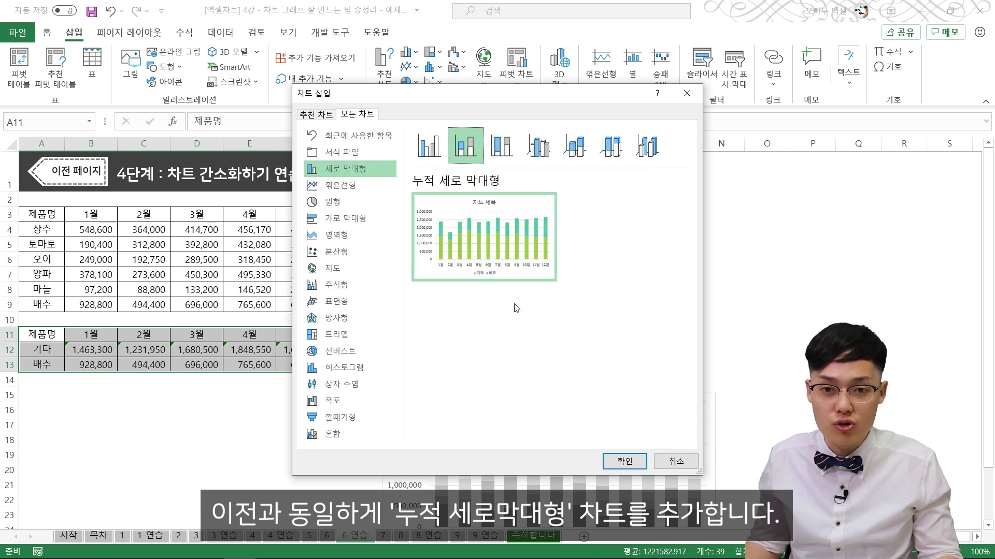
click(624, 461)
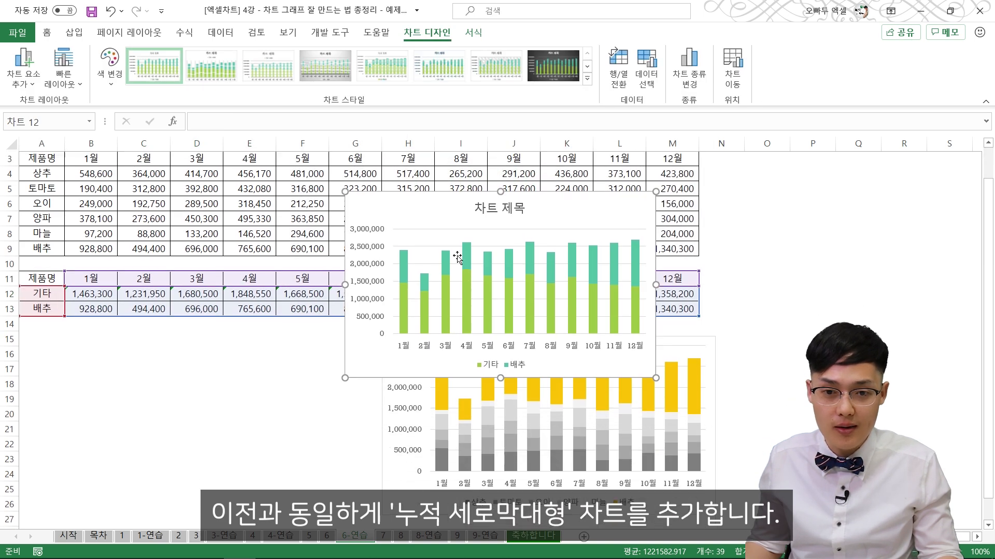
scroll(455, 251, down, 1)
drag(450, 182, 151, 315)
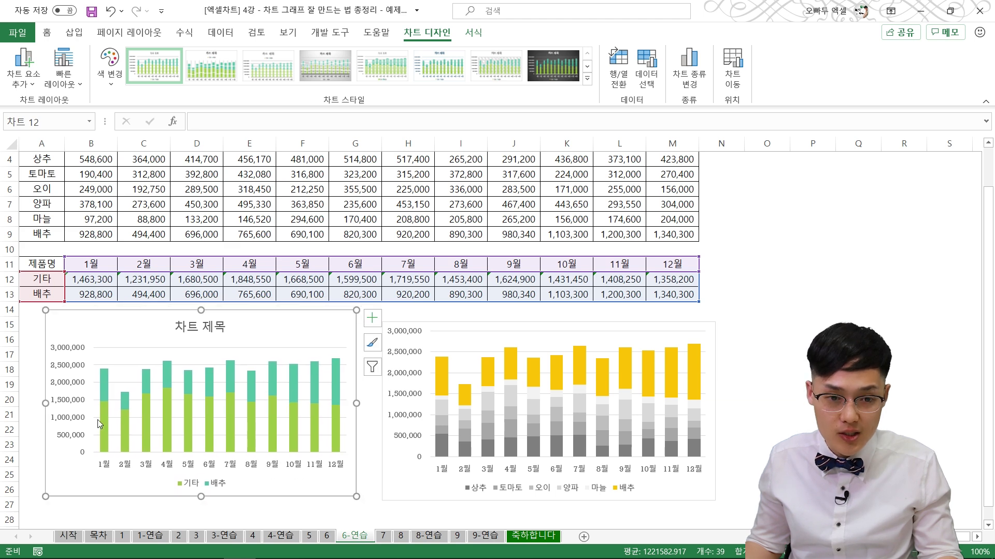
Step: Fill the new chart's 기타 series with light grey and its 배추 series with golden yellow
right_click(190, 424)
click(208, 448)
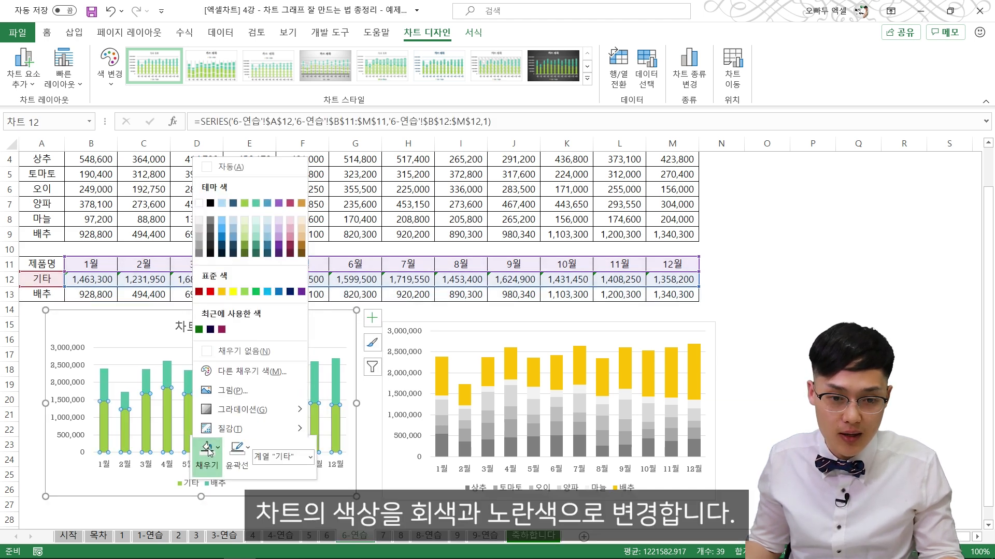
click(198, 219)
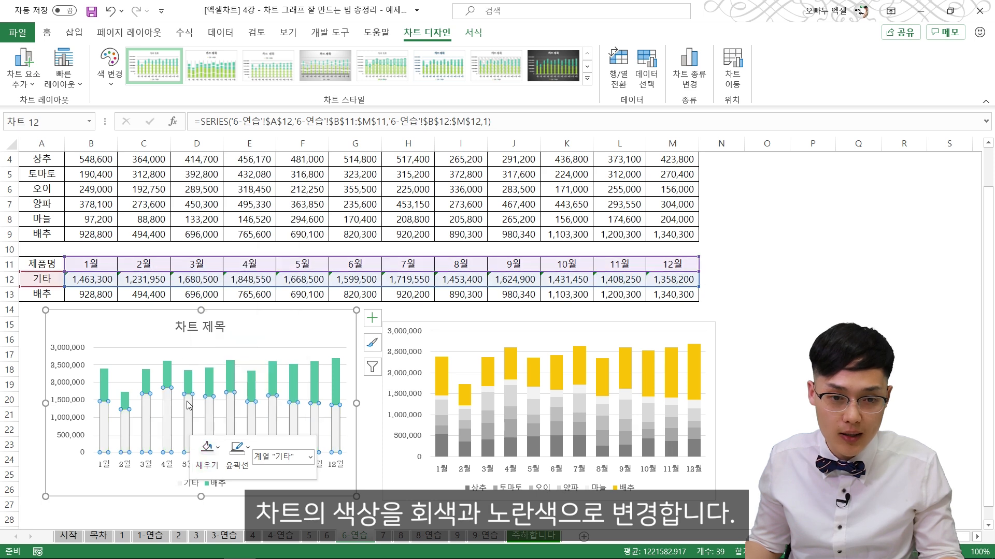
right_click(192, 385)
right_click(192, 385)
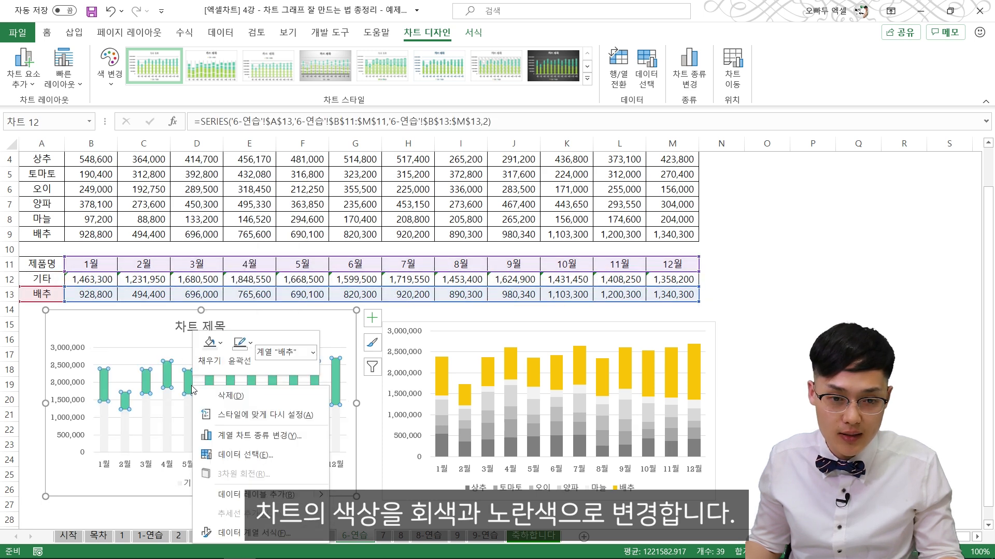
click(210, 346)
click(224, 184)
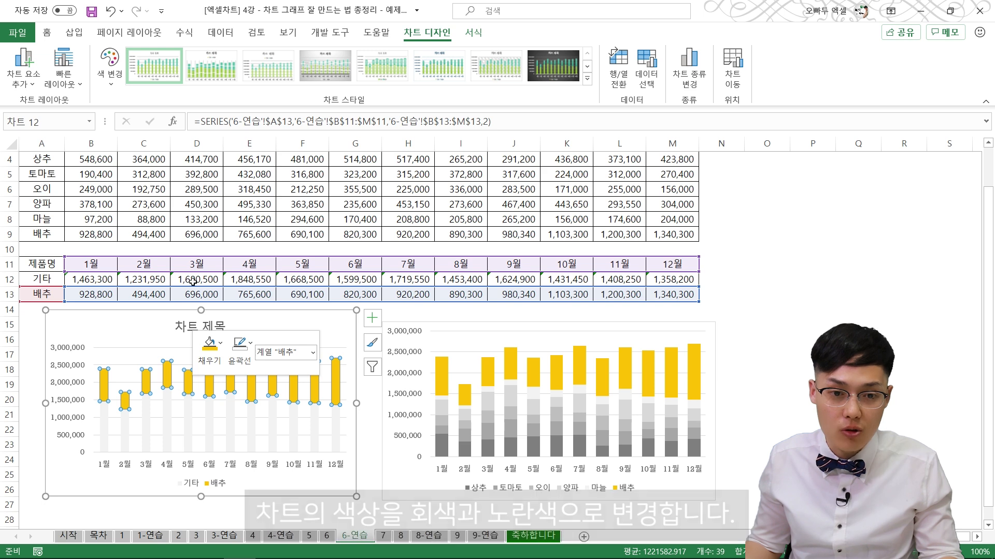
Step: Add data labels to the 배추 series in the new chart
click(199, 249)
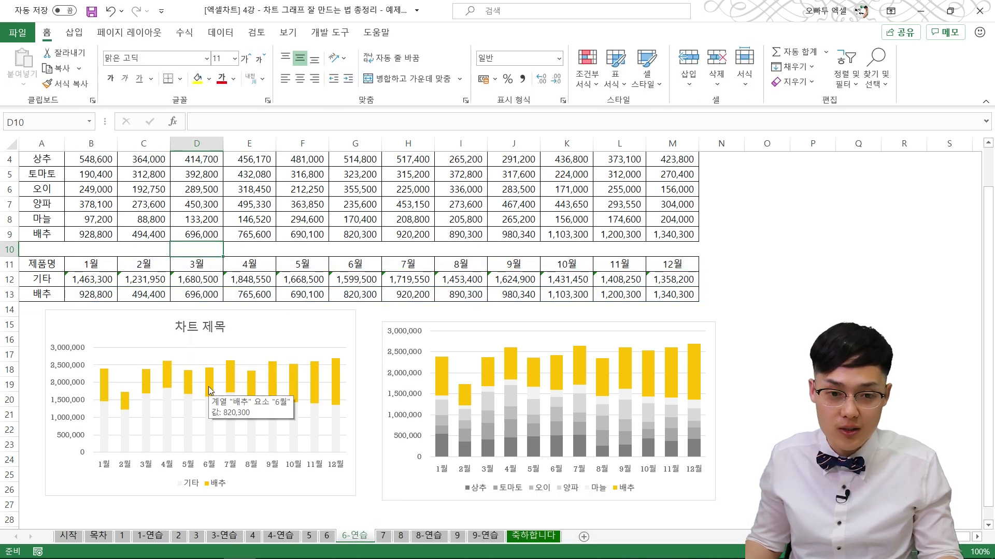
right_click(209, 391)
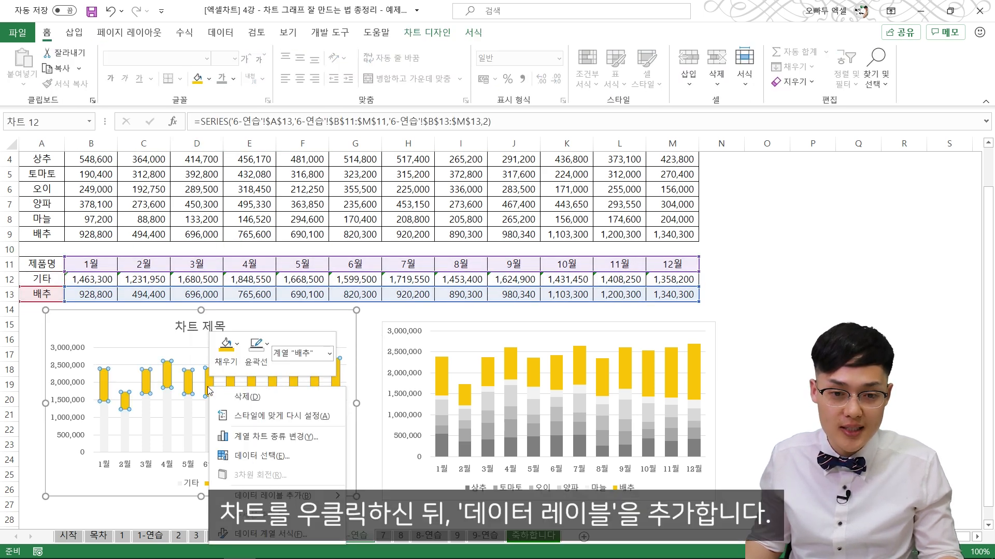
click(244, 492)
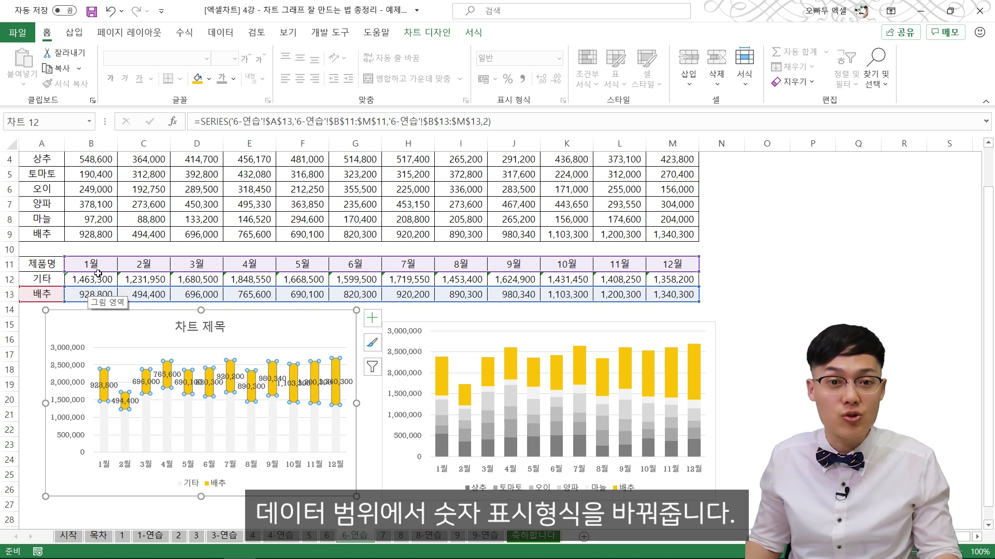
Step: Apply the custom number format #,##0, to B12:M13 so the values display in thousands
drag(91, 284, 656, 294)
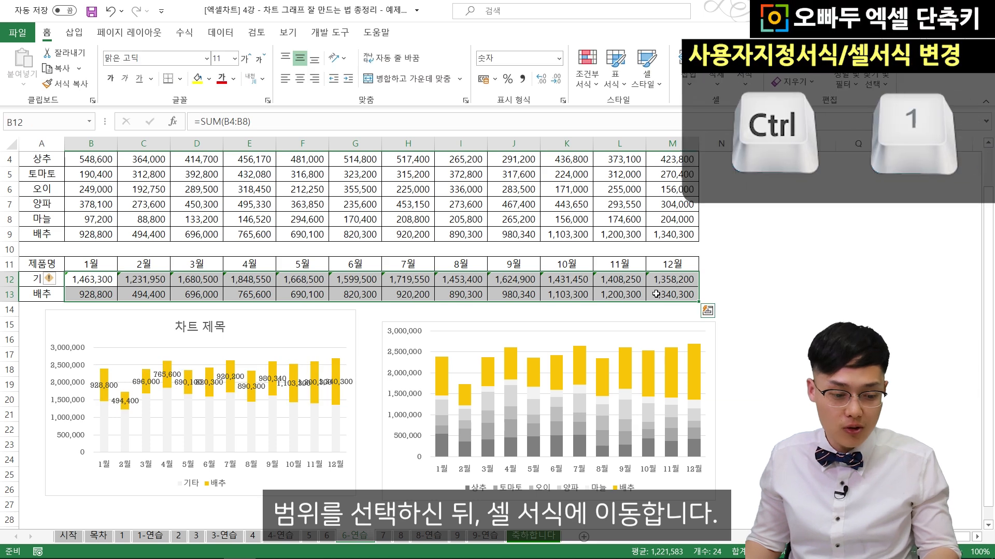
key(ctrl+1)
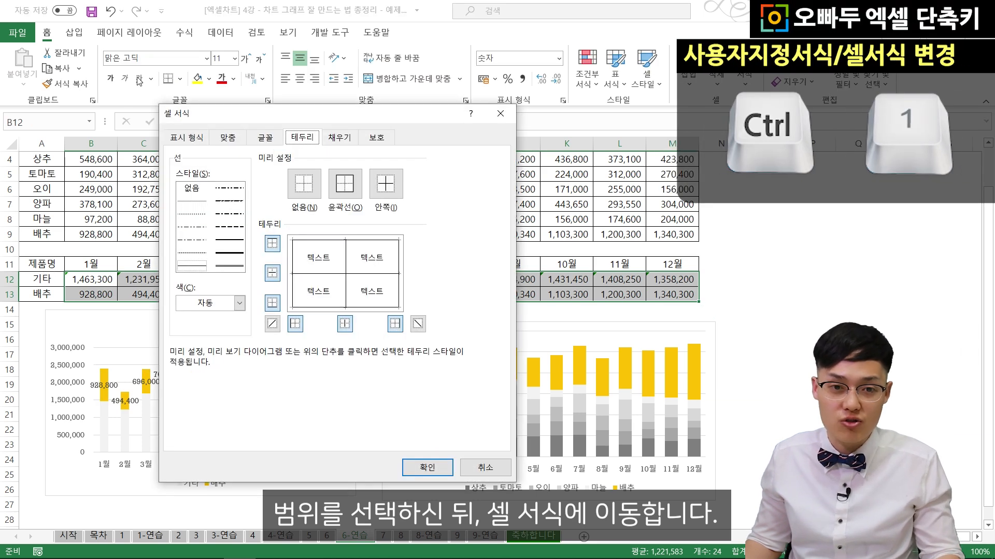
click(186, 138)
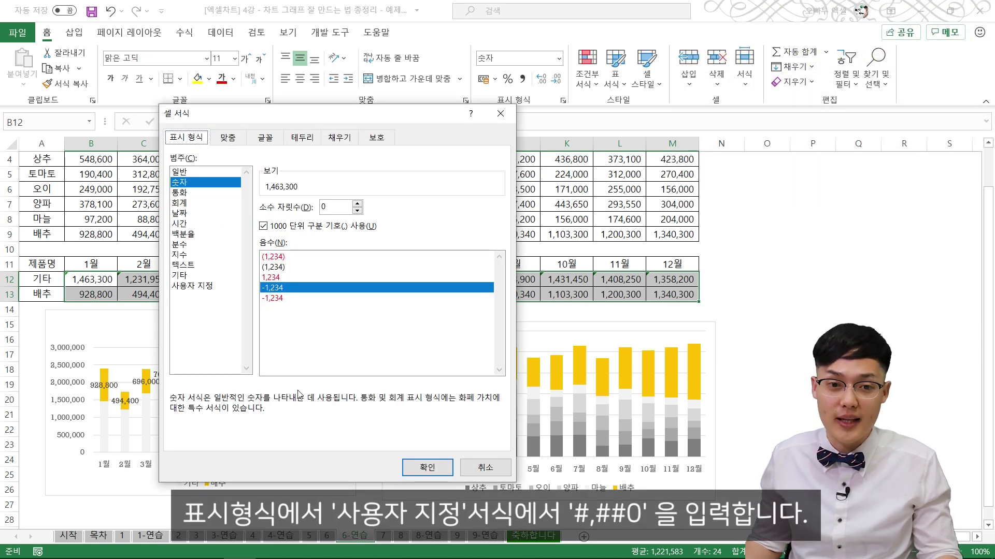
click(213, 288)
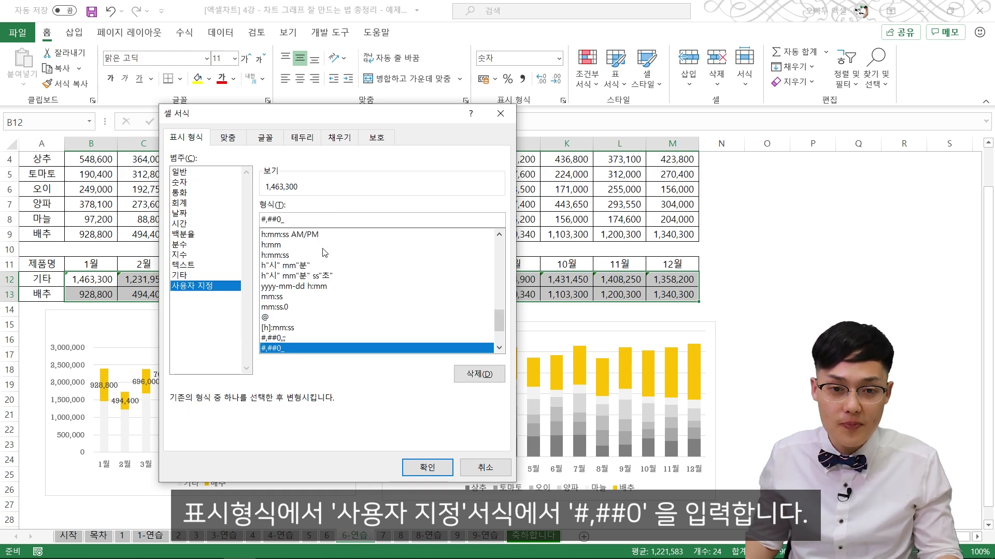
key(BackSpace)
key(BackSpace)
key(BackSpace)
key(BackSpace)
key(BackSpace)
key(BackSpace)
key(BackSpace)
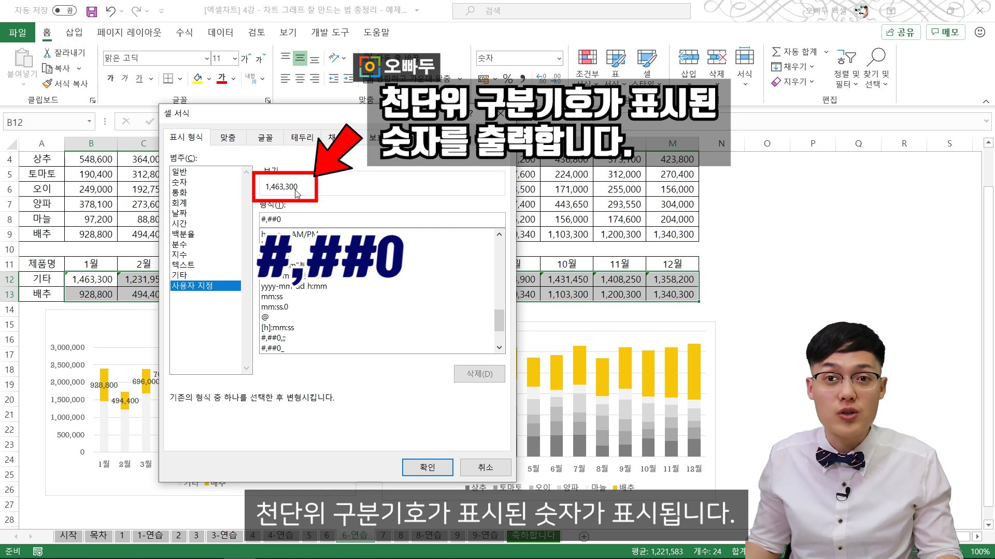
text(,)
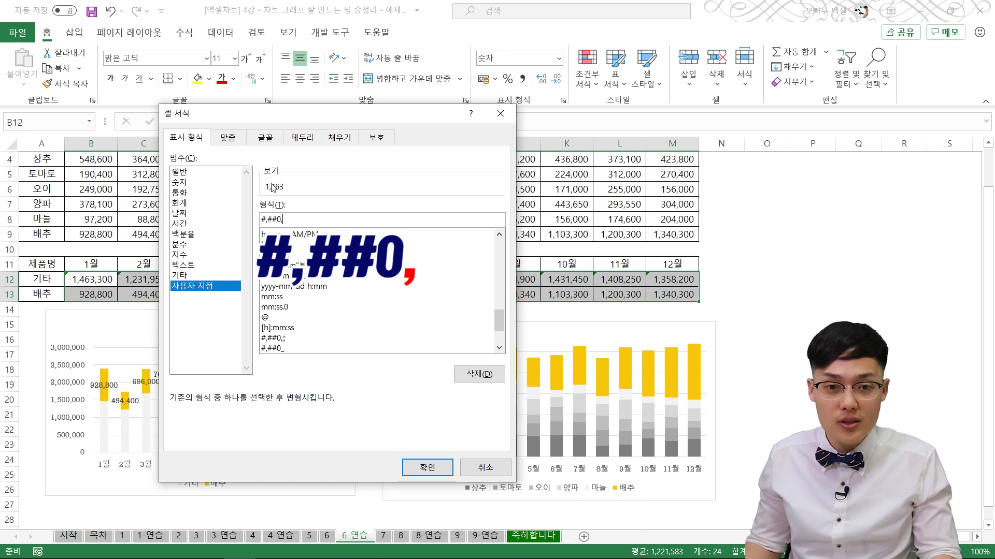
key(BackSpace)
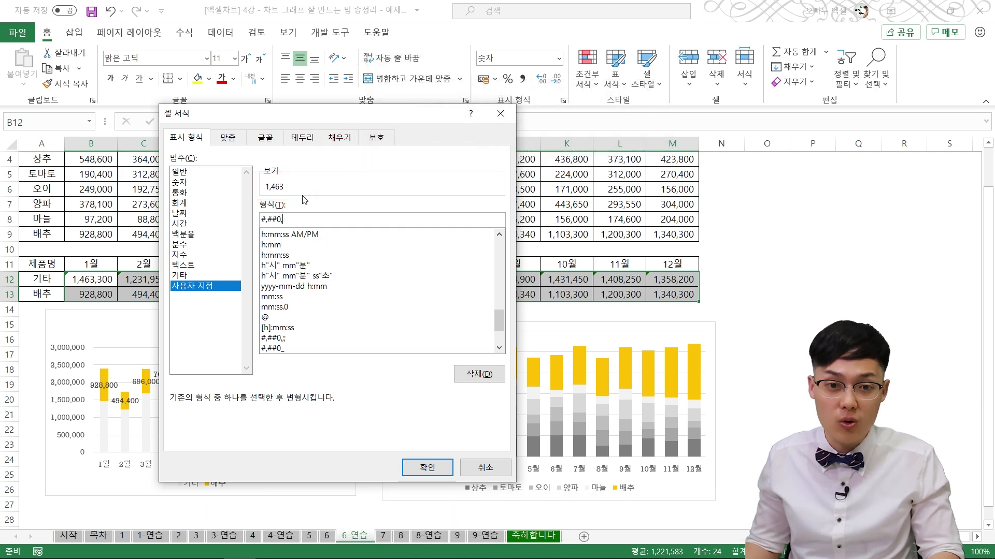
text(,)
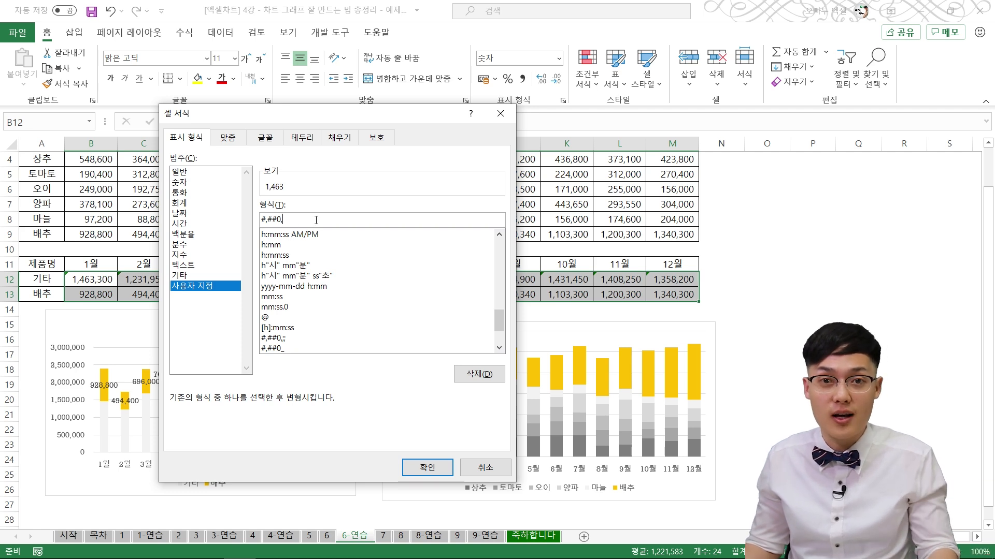
click(427, 467)
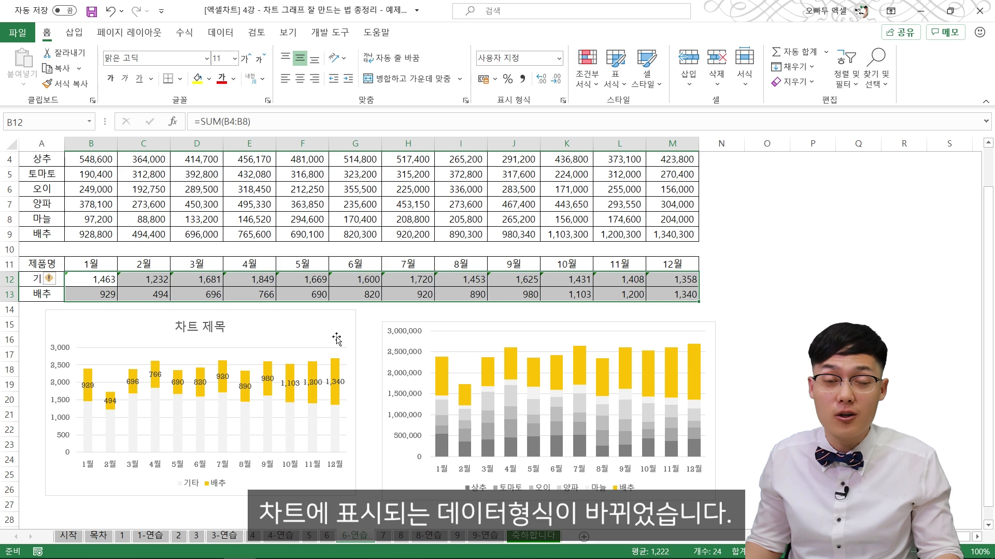
click(348, 275)
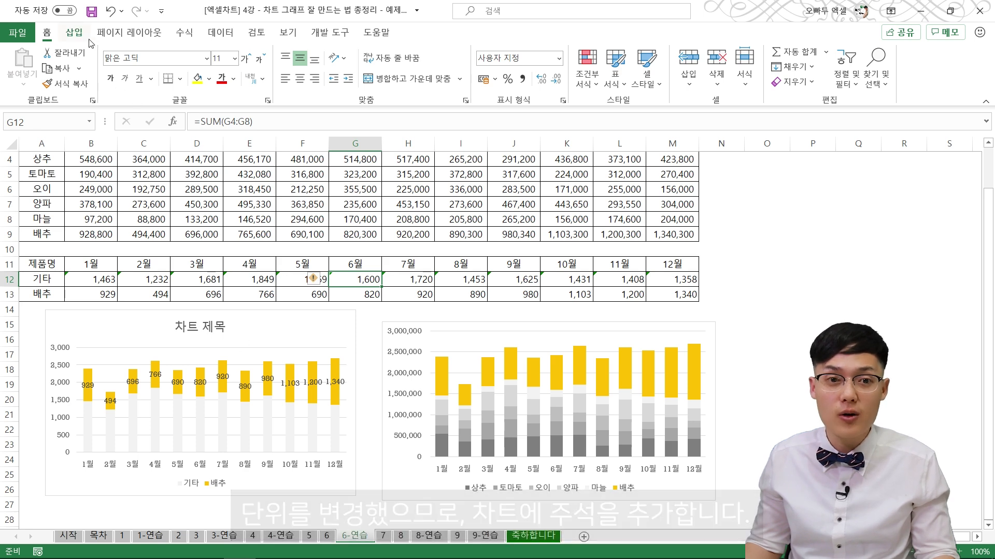
Step: Insert a text box reading (단위: 천원) over the summary table and resize it to fit the text
click(74, 32)
click(849, 64)
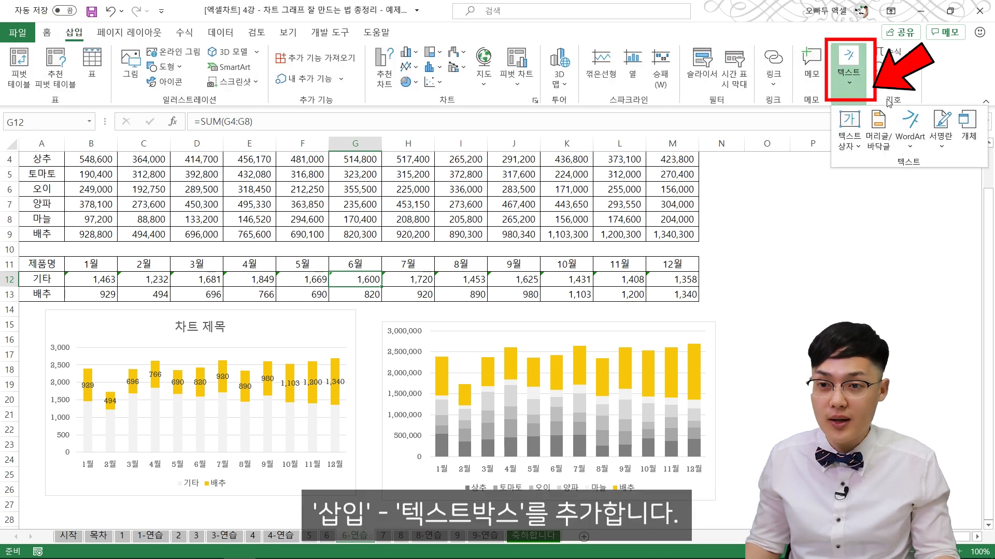
click(848, 142)
click(862, 164)
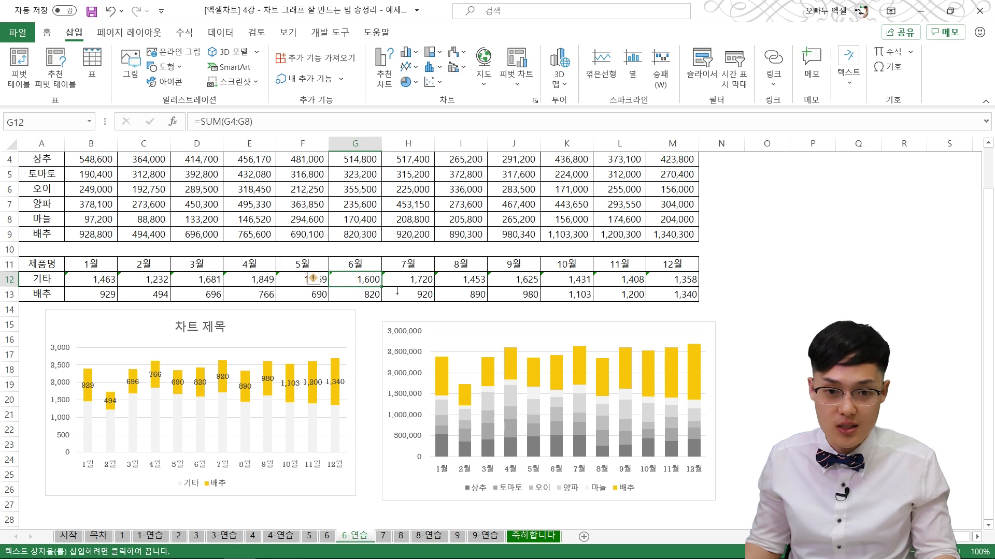
drag(304, 276, 410, 292)
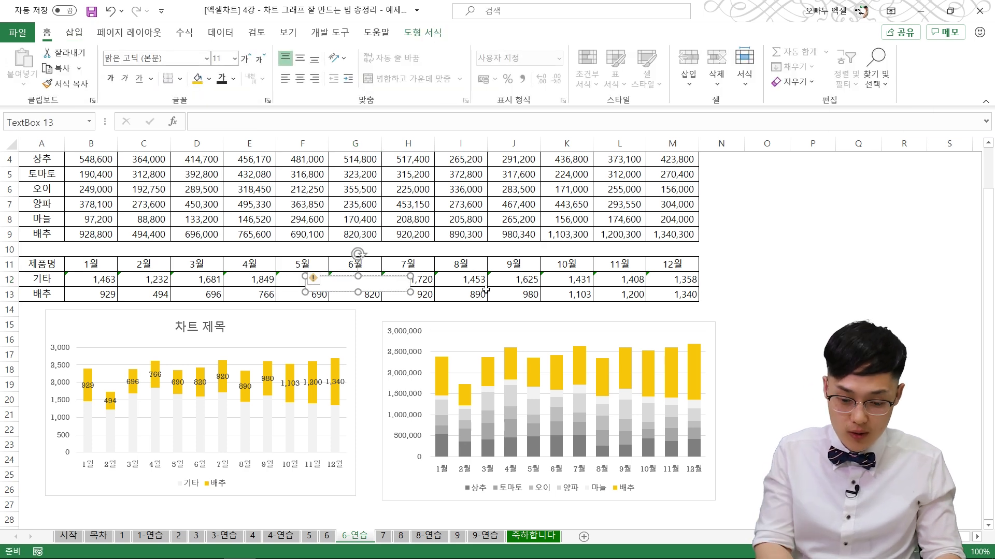
text((eksd)
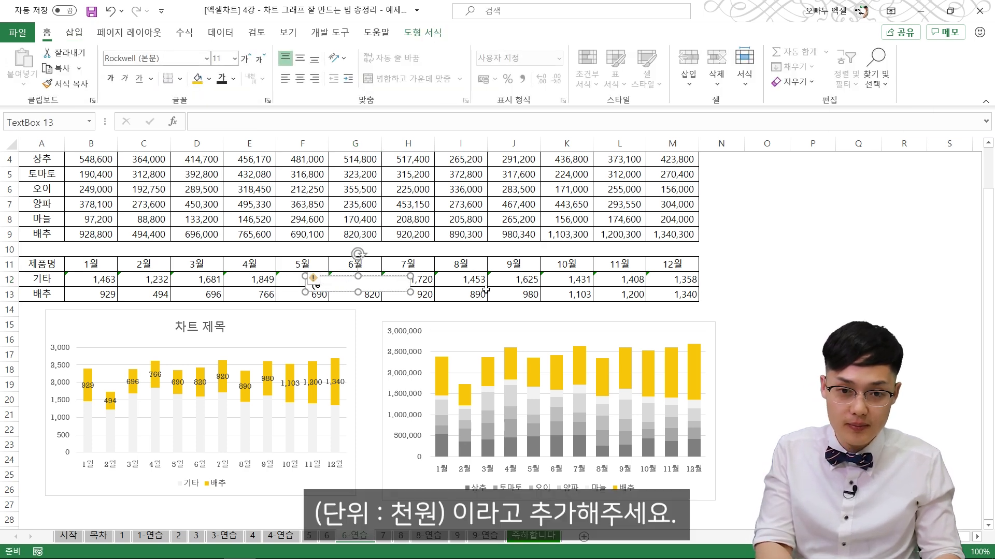
text(nl: cjsdnjs)
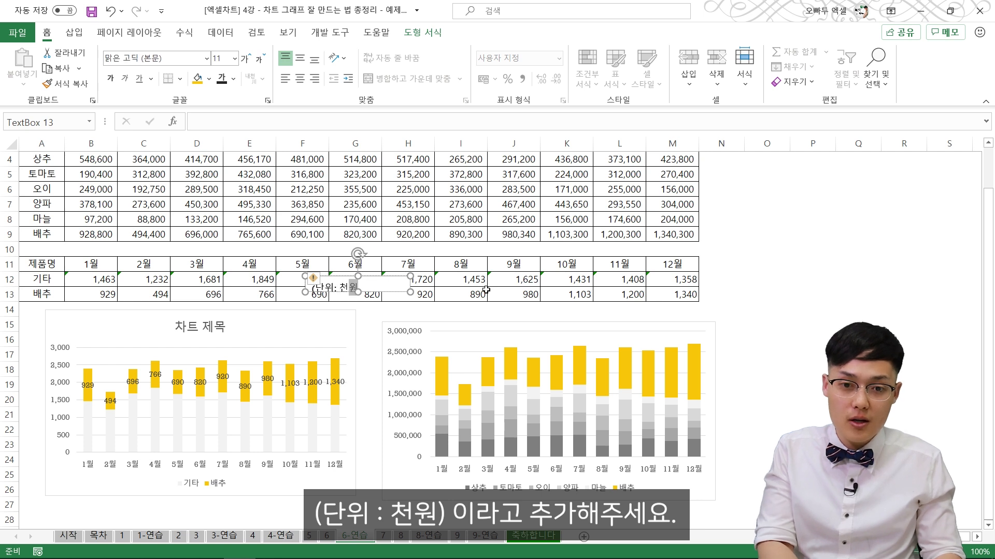
text())
click(409, 286)
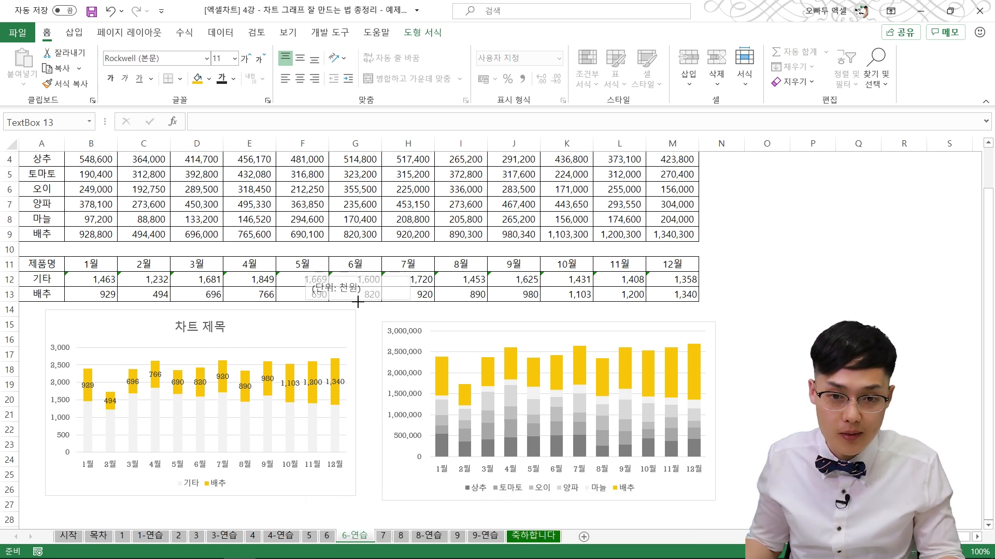
drag(410, 287, 374, 286)
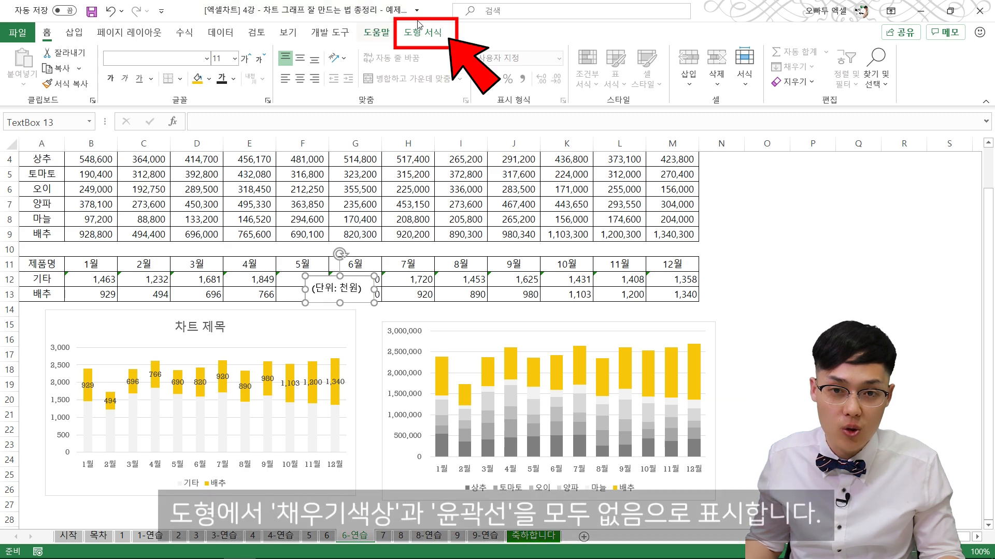
Step: Set the unit text box to no fill and no outline
click(422, 32)
click(352, 55)
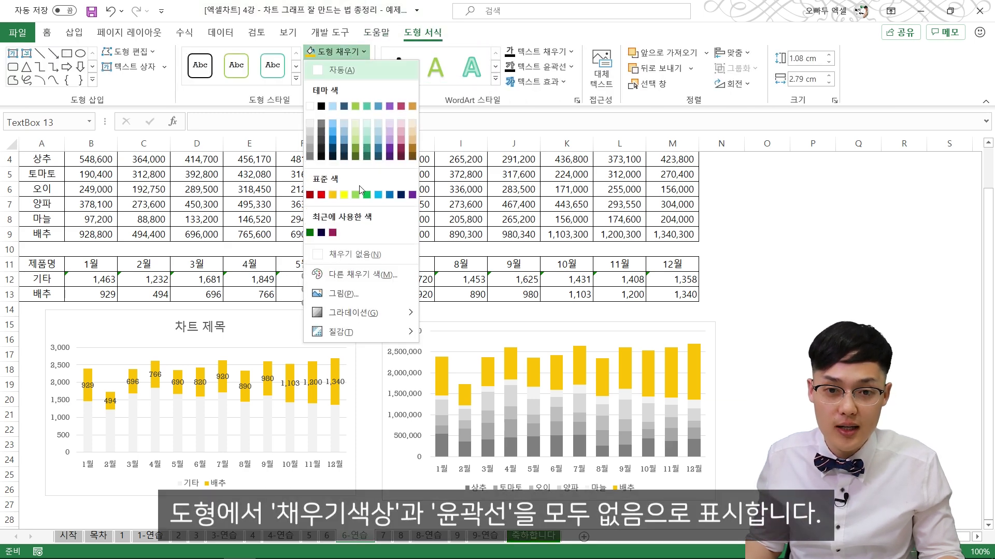
click(346, 254)
click(357, 67)
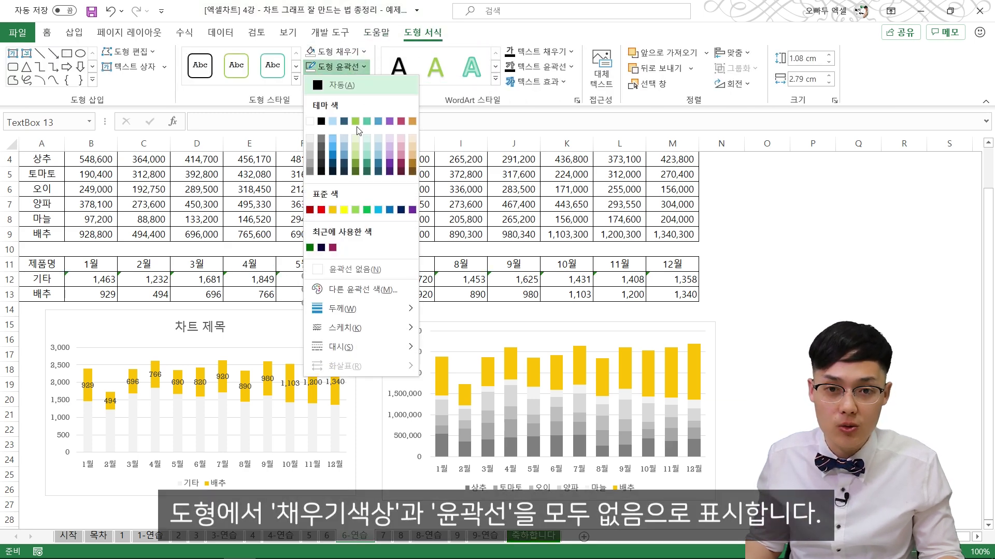
click(365, 266)
Step: Move the unit text box to the upper-right corner of the new chart, level with its title
drag(364, 277, 351, 309)
click(468, 262)
click(86, 380)
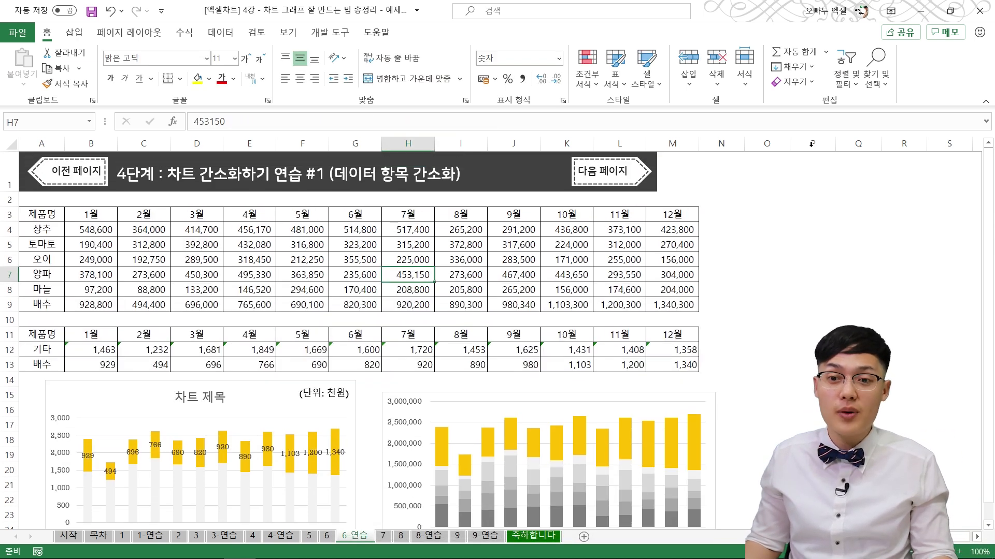
Step: Go to the next lesson page and review its rules on removing the chart title, vertical axis, gridlines and legend
click(613, 177)
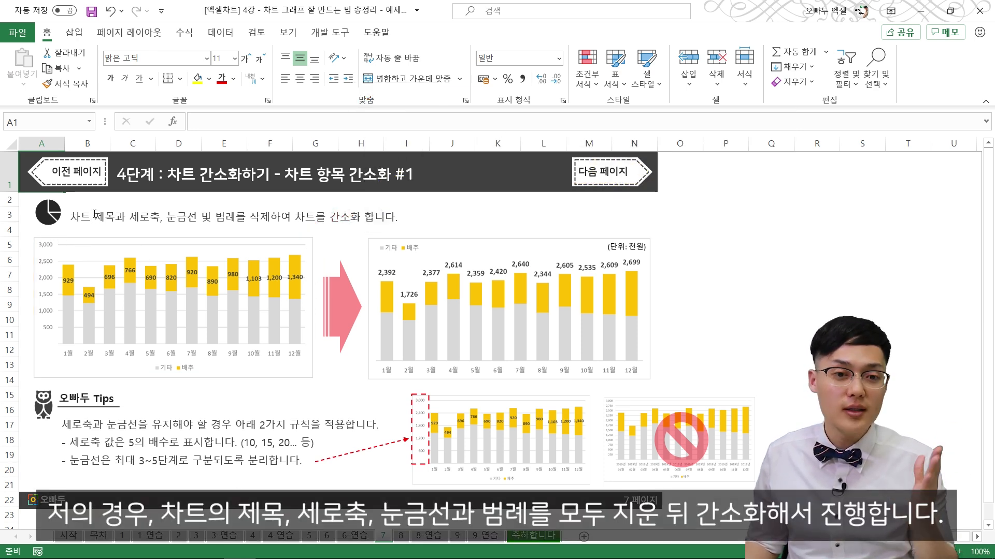
click(139, 217)
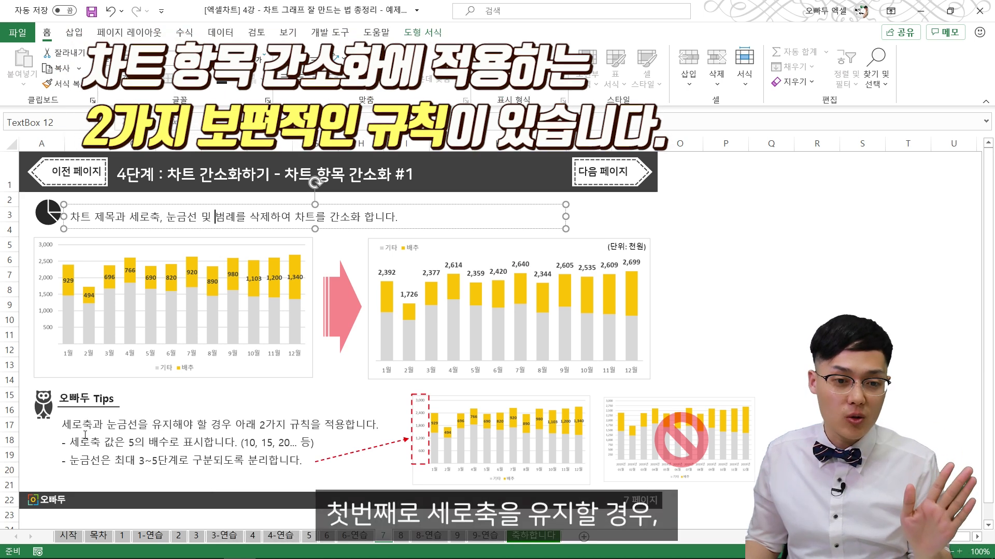
click(96, 442)
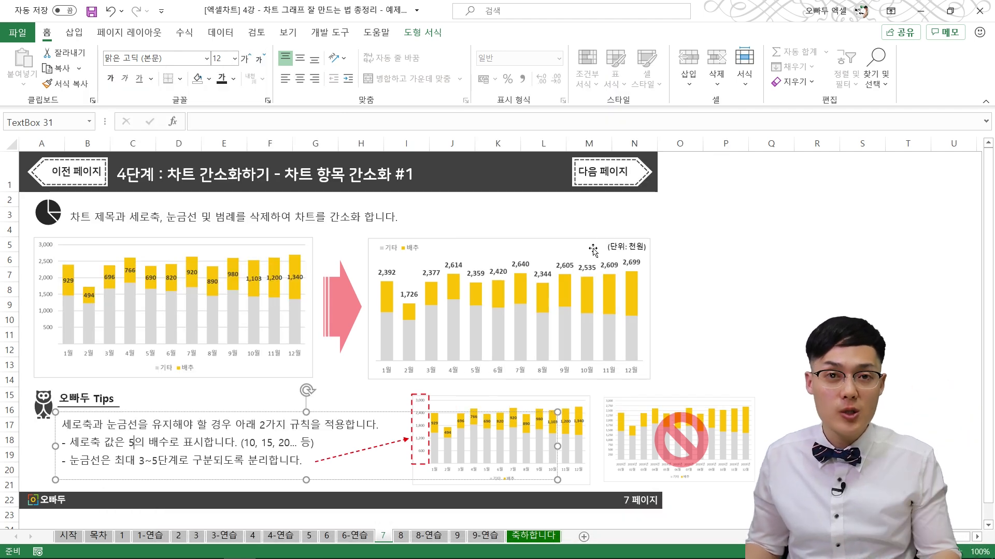
Step: Advance to the 차트 항목 간소화 #2 page and read its advice on grouping repeated items and breaking long axis labels
click(629, 179)
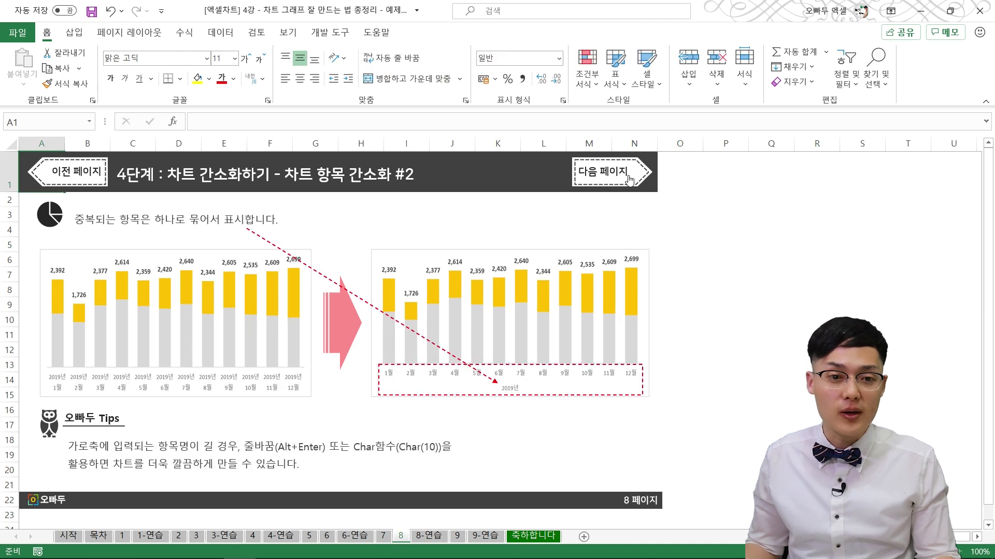
click(88, 218)
drag(107, 218, 253, 228)
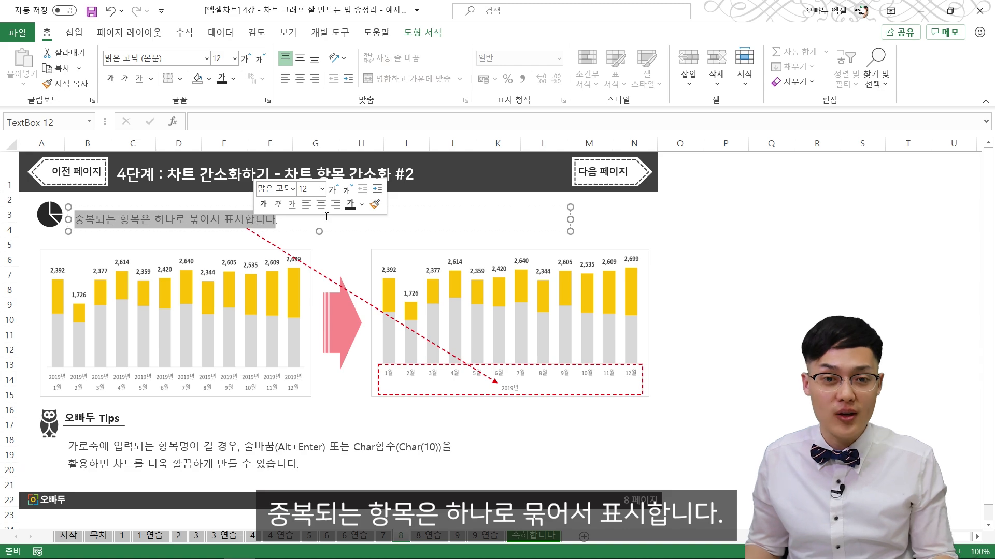
click(634, 230)
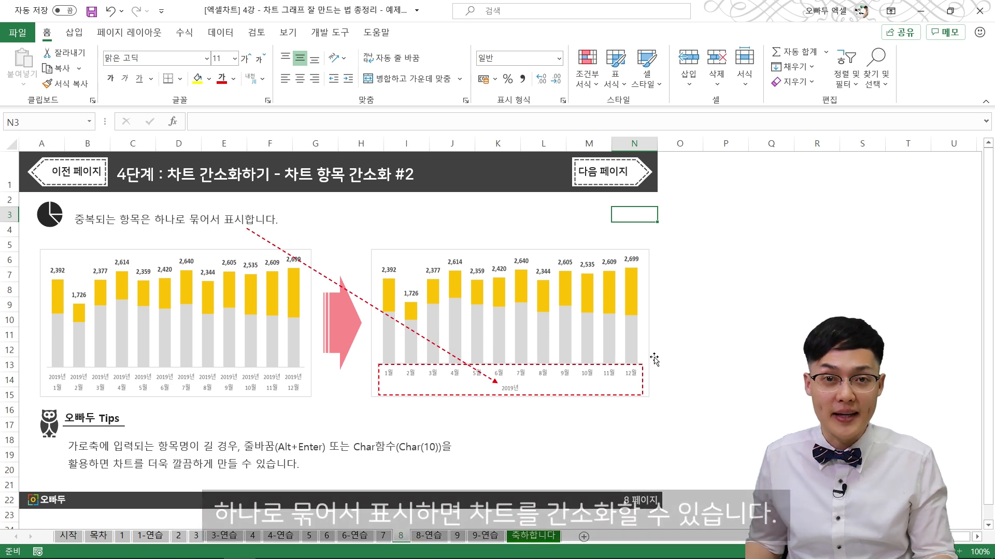
click(112, 449)
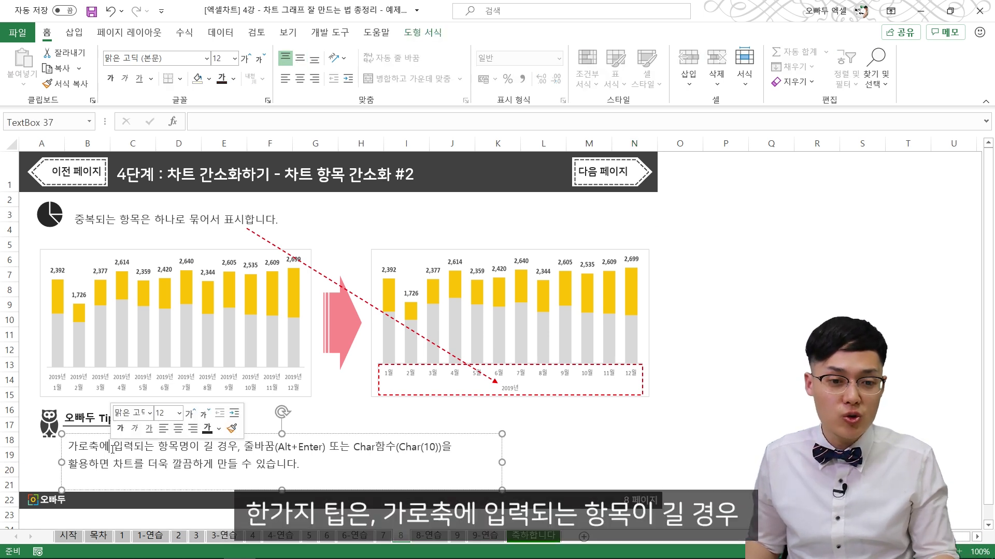
drag(69, 448, 203, 446)
click(205, 463)
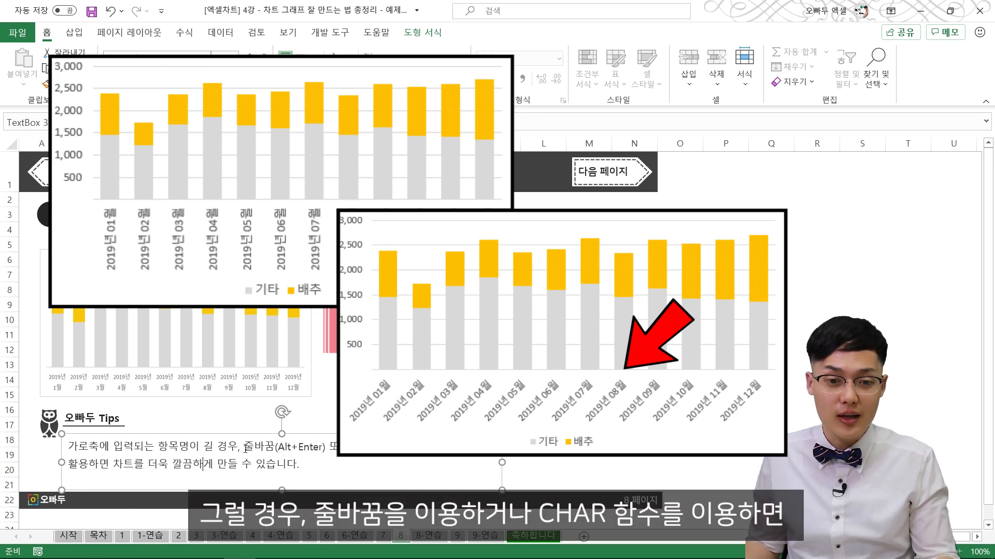
drag(244, 446, 328, 449)
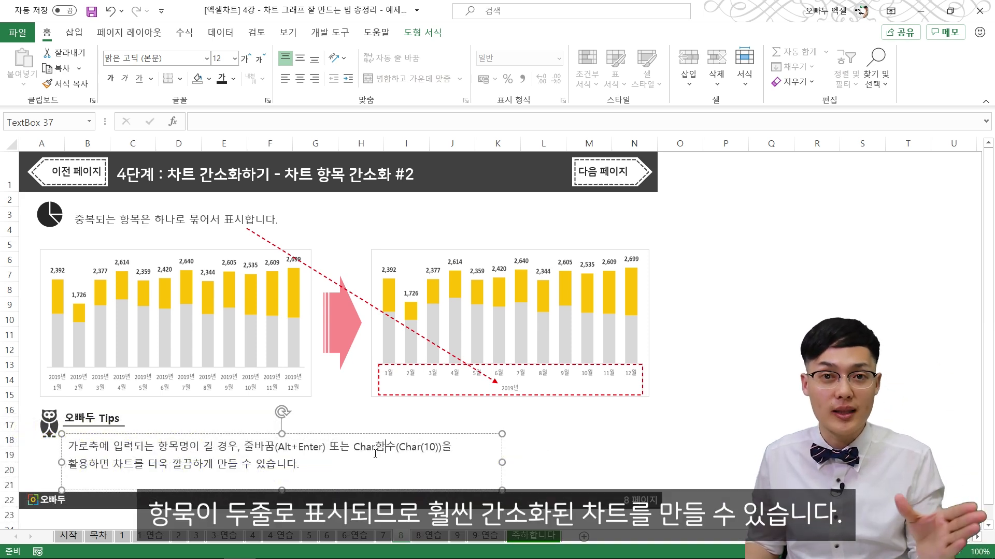
Step: On the 8-연습 sheet, delete the vertical axis and the major gridlines from the stacked column chart
click(717, 252)
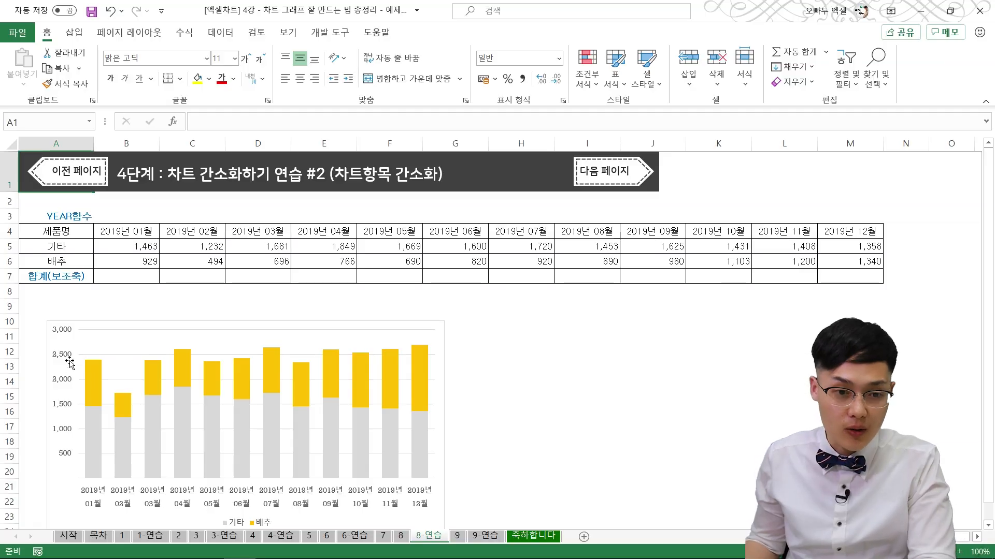
click(68, 362)
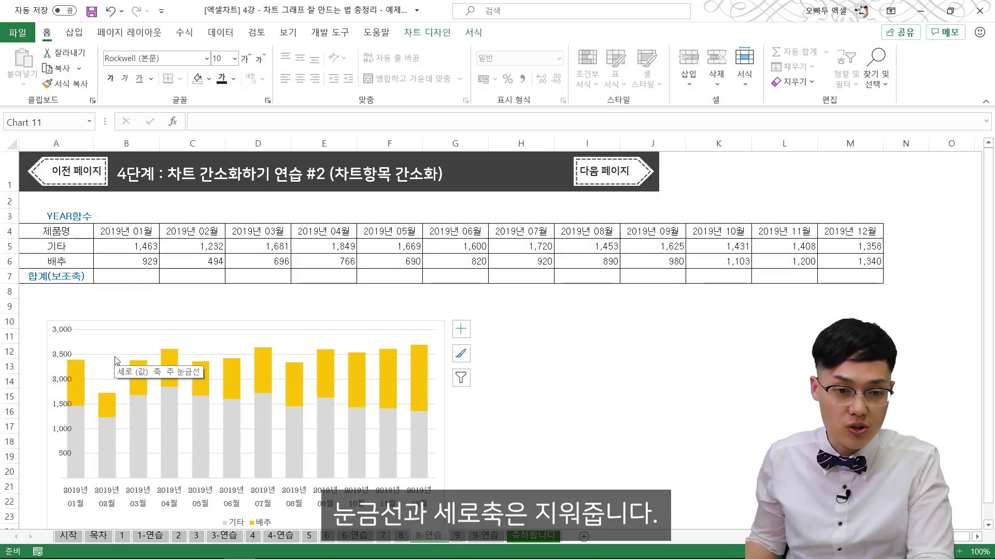
key(Delete)
click(115, 357)
key(Delete)
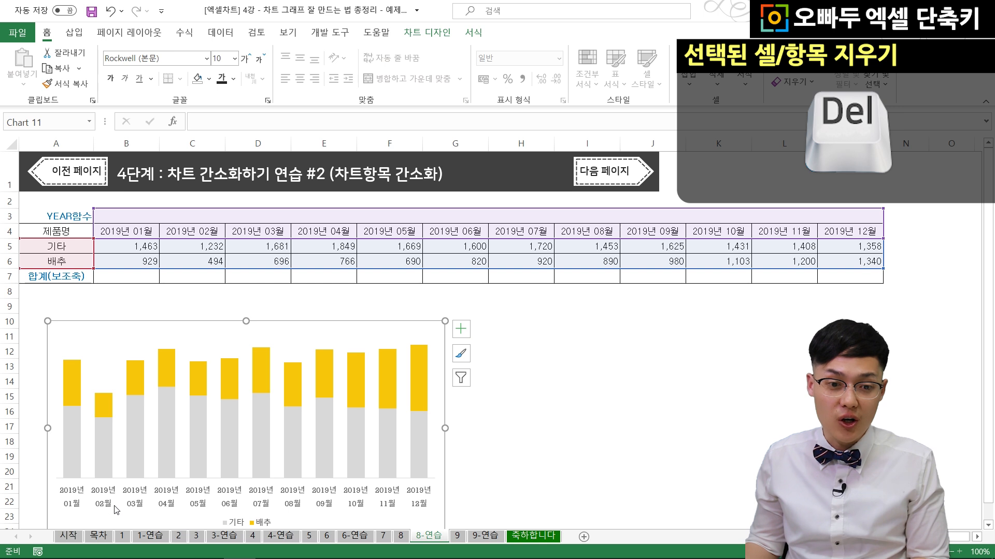
Step: Enter the formula =YEAR(B4) in cell B3, beside the YEAR함수 label, to extract the year from the first month header
scroll(259, 445, down, 1)
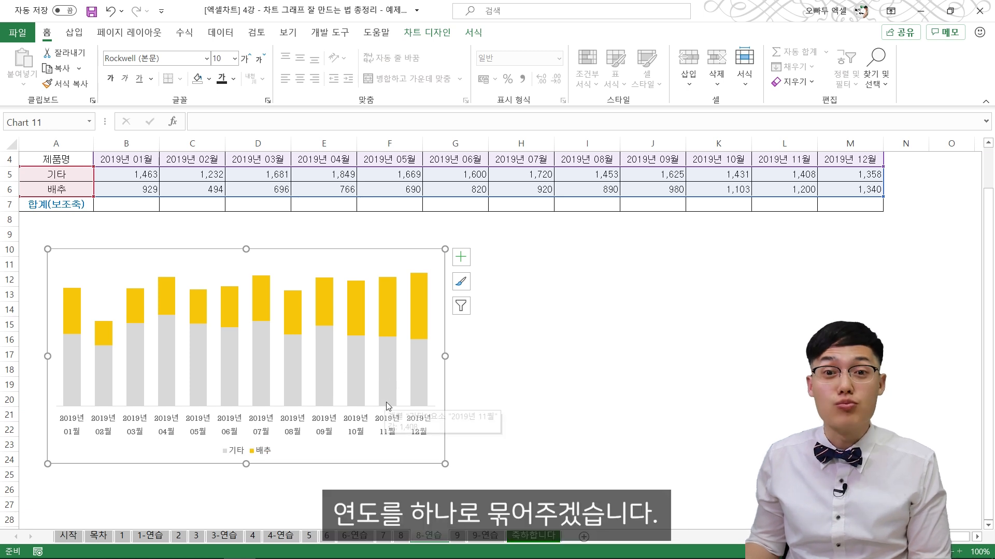
scroll(389, 409, up, 1)
click(127, 214)
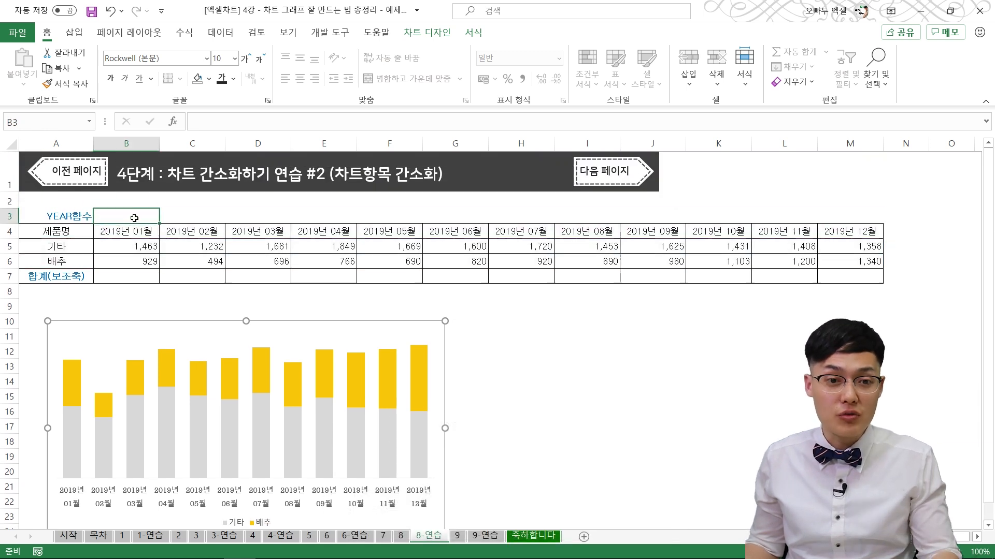
click(73, 216)
click(128, 214)
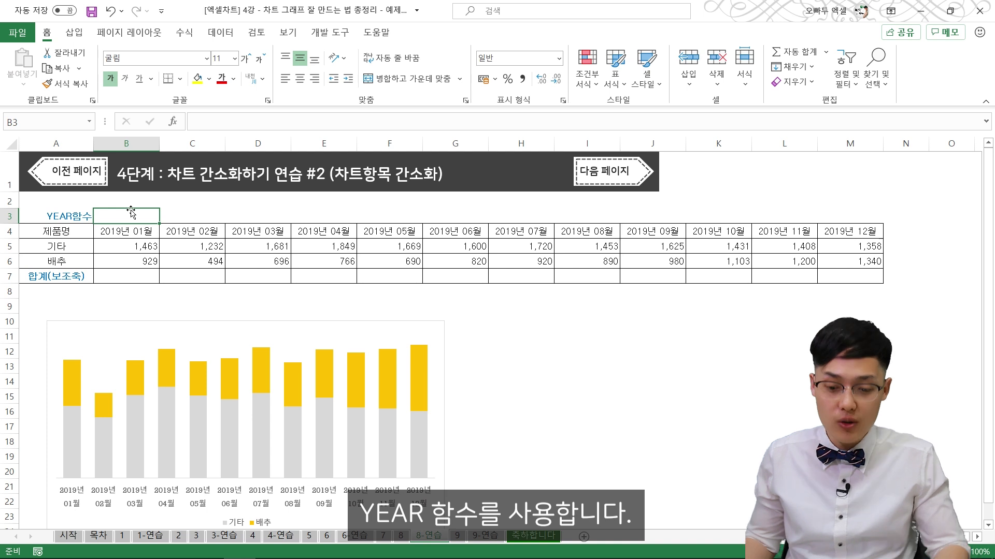
text(=year()
key(Down)
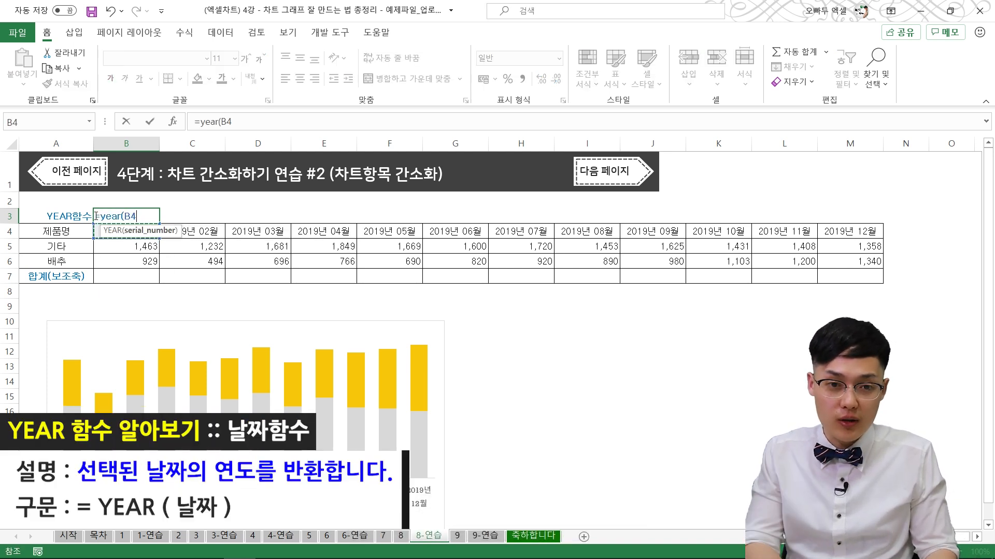
text())
key(Return)
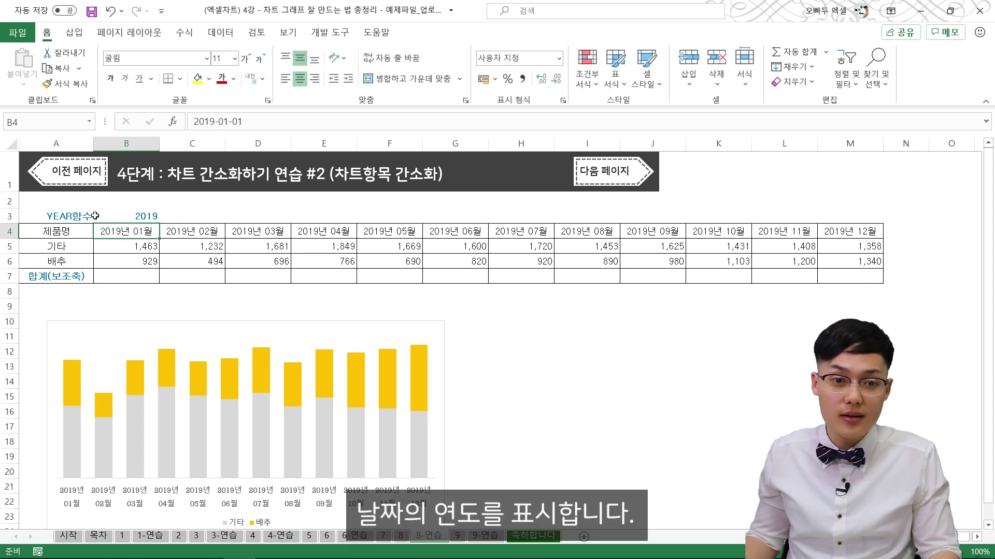
Step: Extend the formula in B3 to =YEAR(B4)&"년" so the year carries its unit suffix
key(Up)
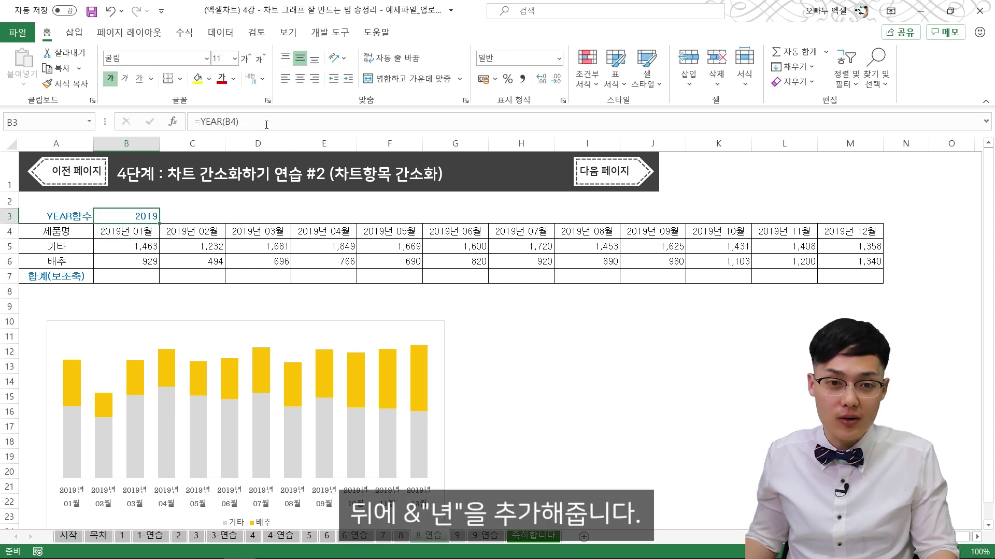
click(270, 121)
text(&"년")
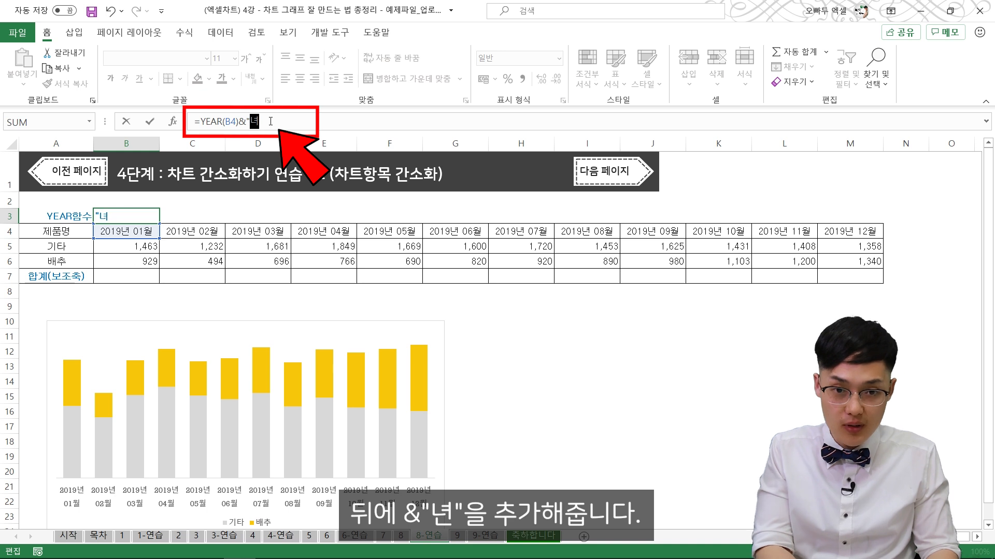
key(Return)
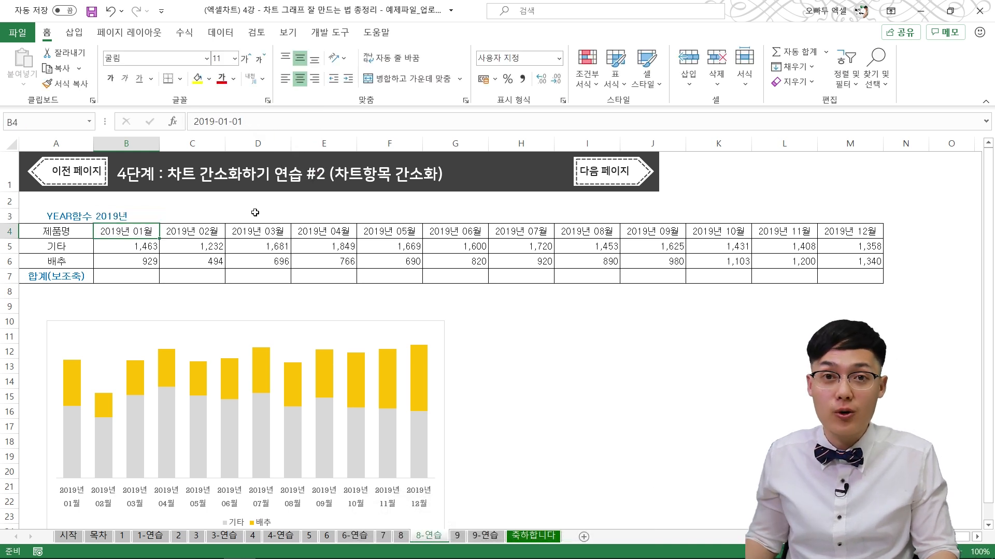
Step: Change the custom number format of the date headers B4:M4 to mm"월" so only the month displays
drag(142, 234, 850, 229)
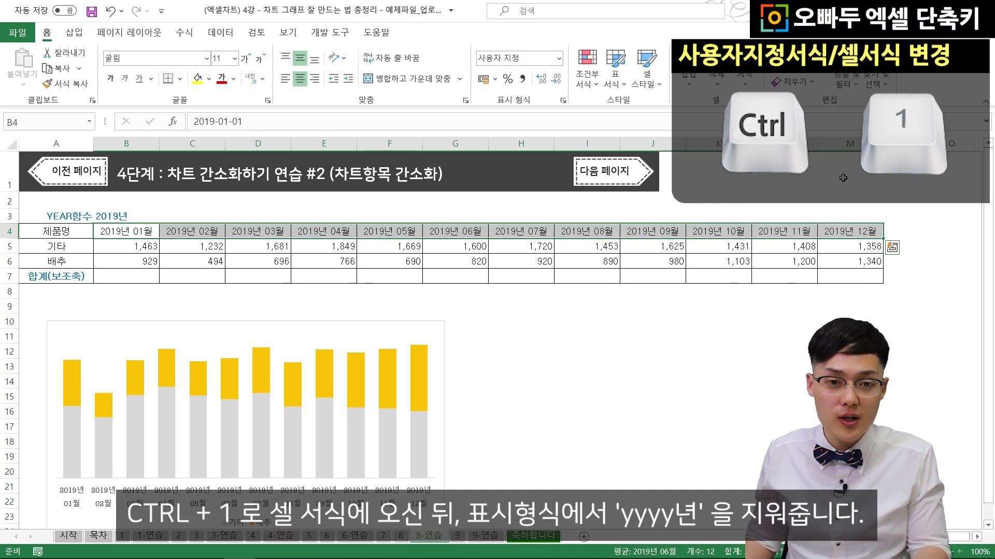
key(ctrl+1)
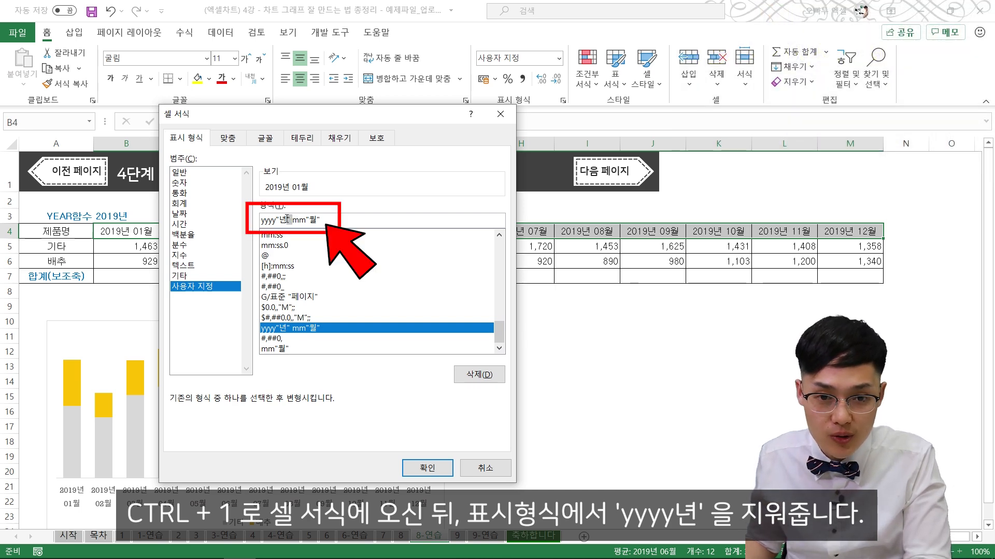
key(BackSpace)
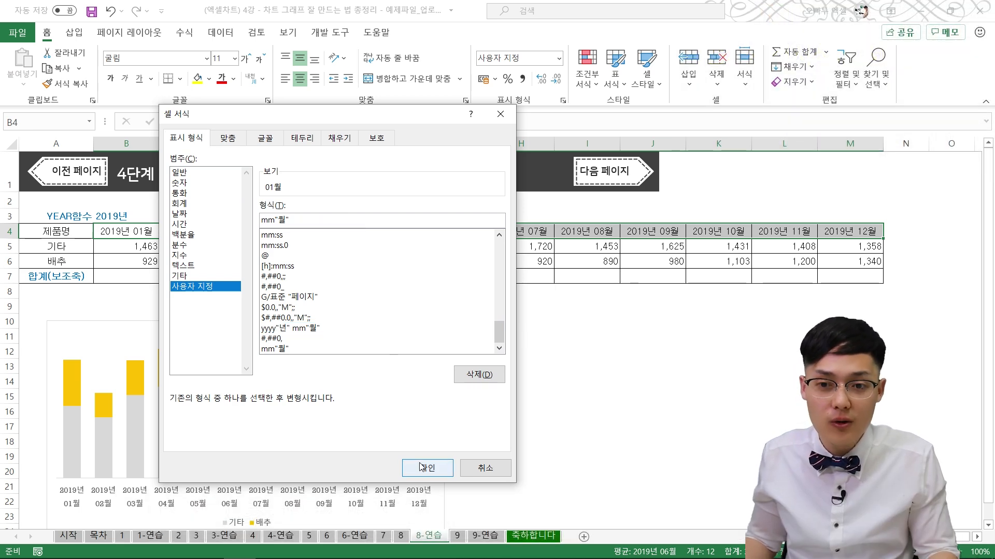
click(421, 468)
click(199, 262)
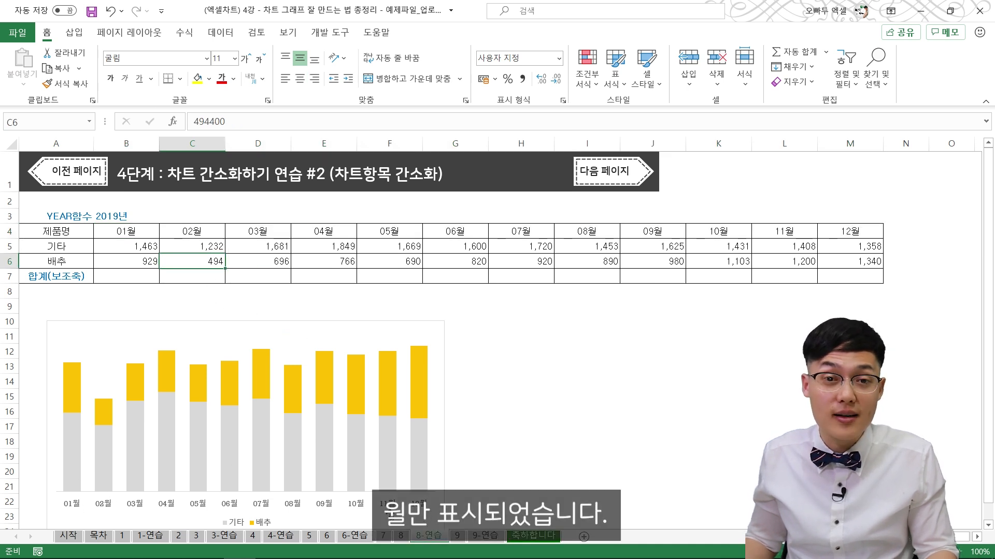
Step: Move the chart up to just below the table and set its horizontal axis label range to B3:M4, including the year row
drag(187, 322, 187, 299)
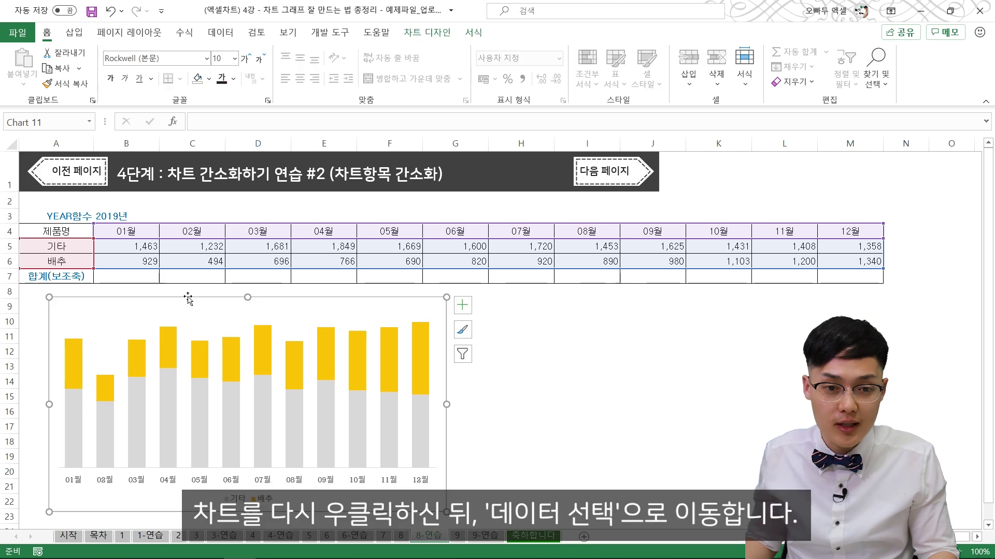
right_click(189, 299)
click(241, 368)
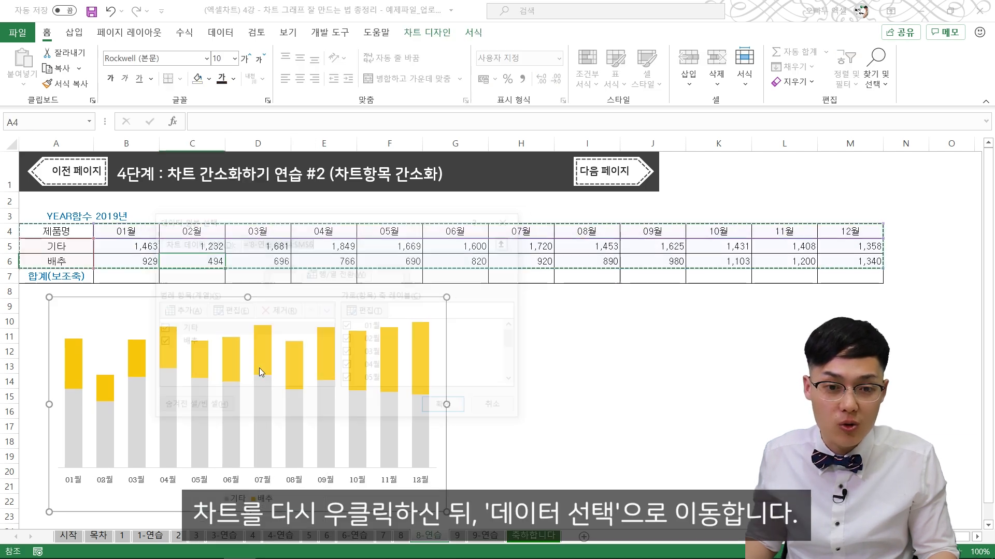
drag(282, 220, 536, 195)
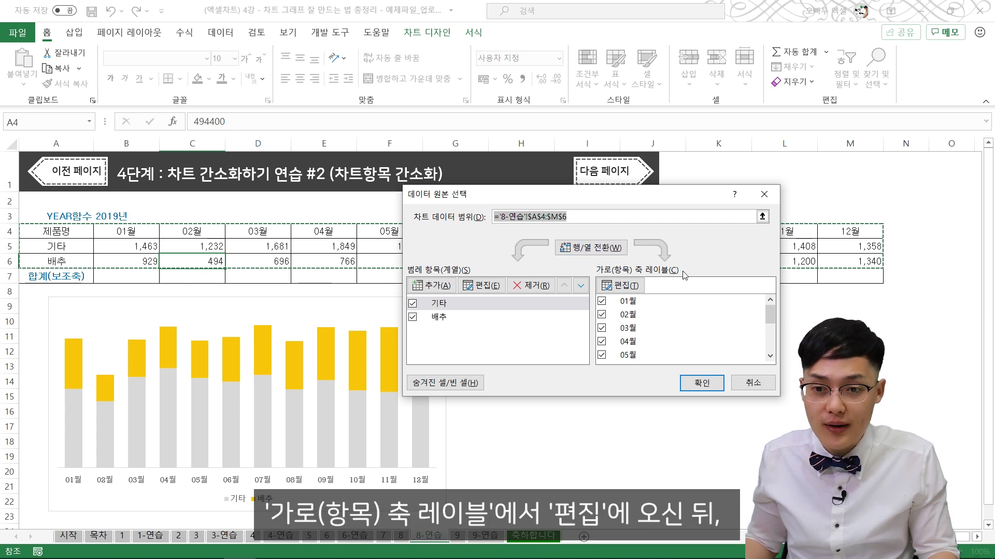
click(619, 285)
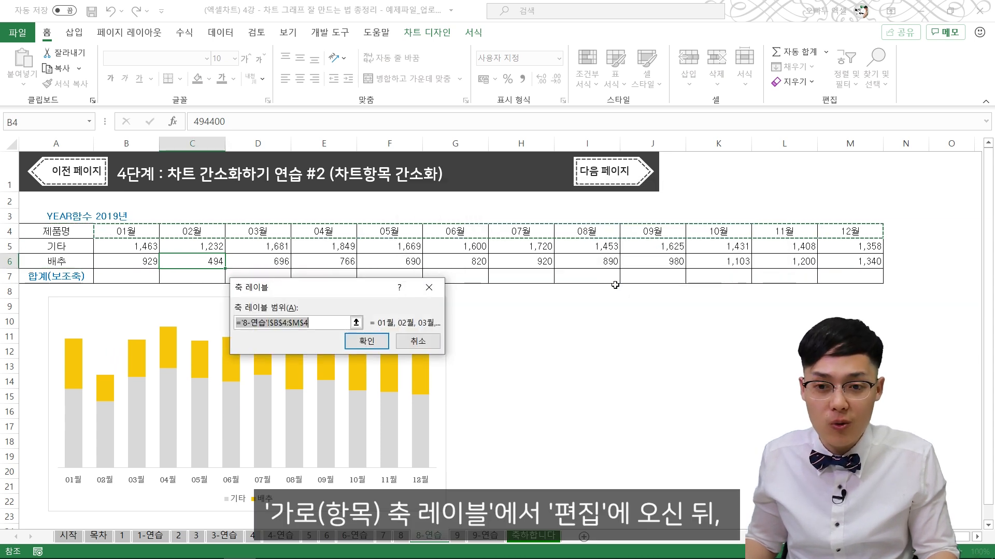
drag(313, 294, 318, 282)
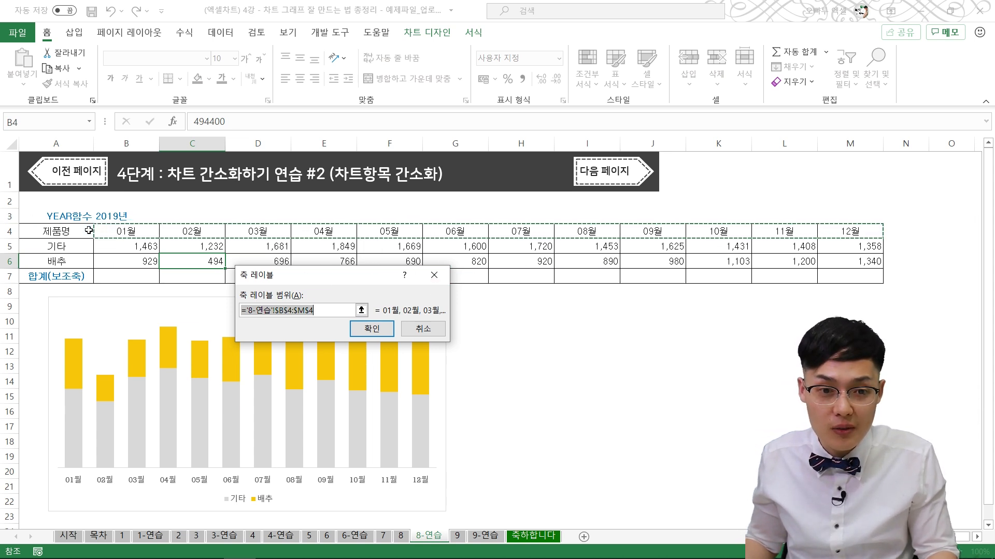
drag(101, 217, 850, 232)
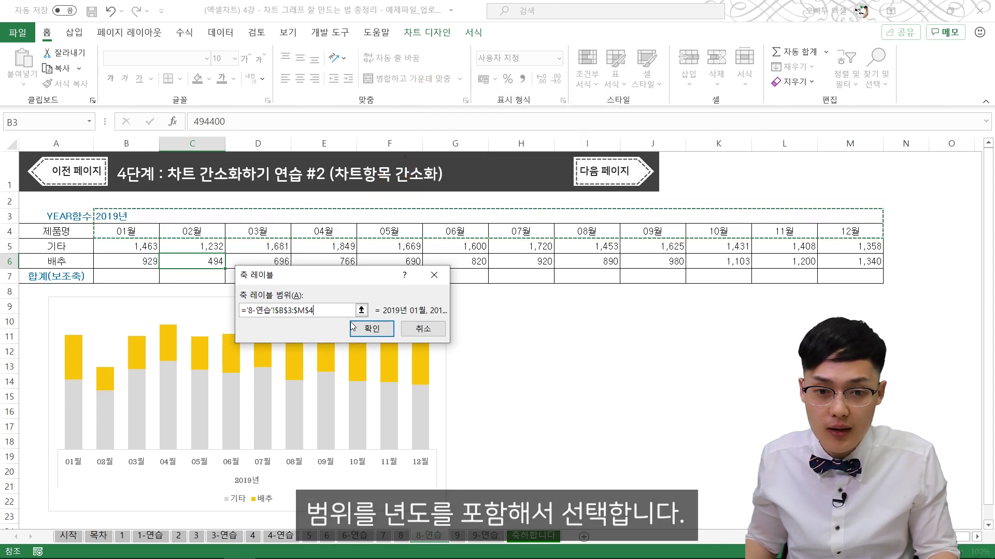
click(365, 329)
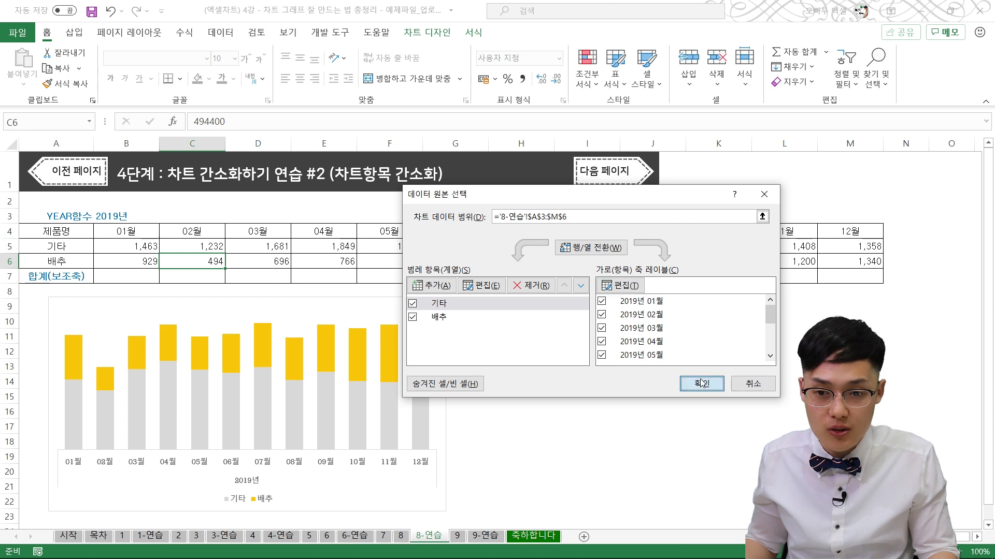
click(702, 383)
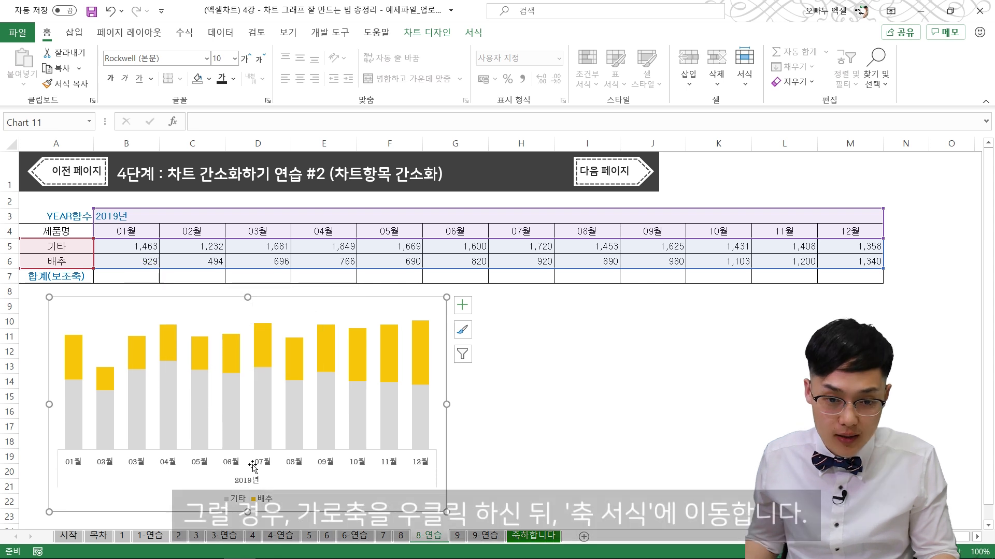
Step: Turn the horizontal axis's multi-level category labels (다단계 항목 레이블) off and back on to compare the year grouping
right_click(271, 467)
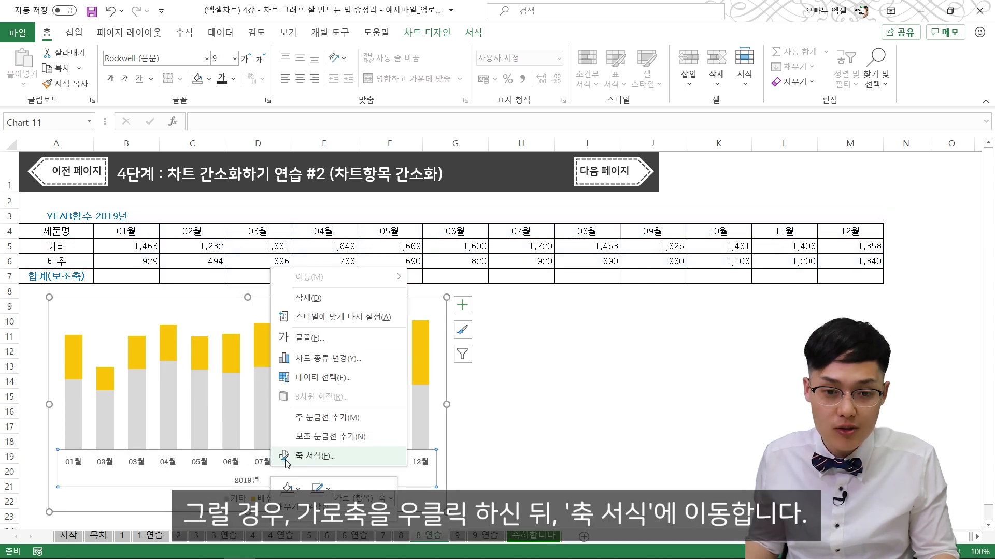
click(286, 456)
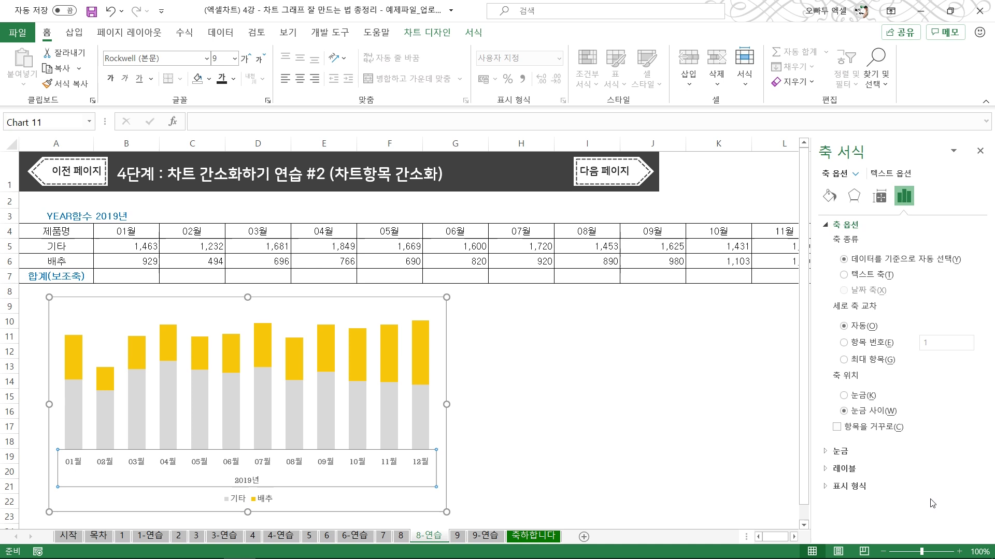
click(828, 472)
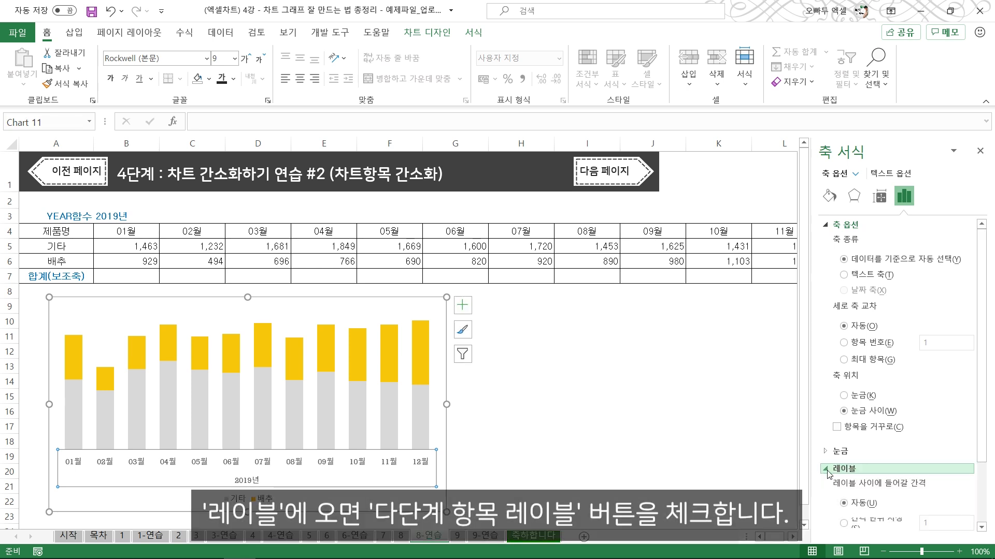
scroll(855, 466, down, 3)
click(866, 506)
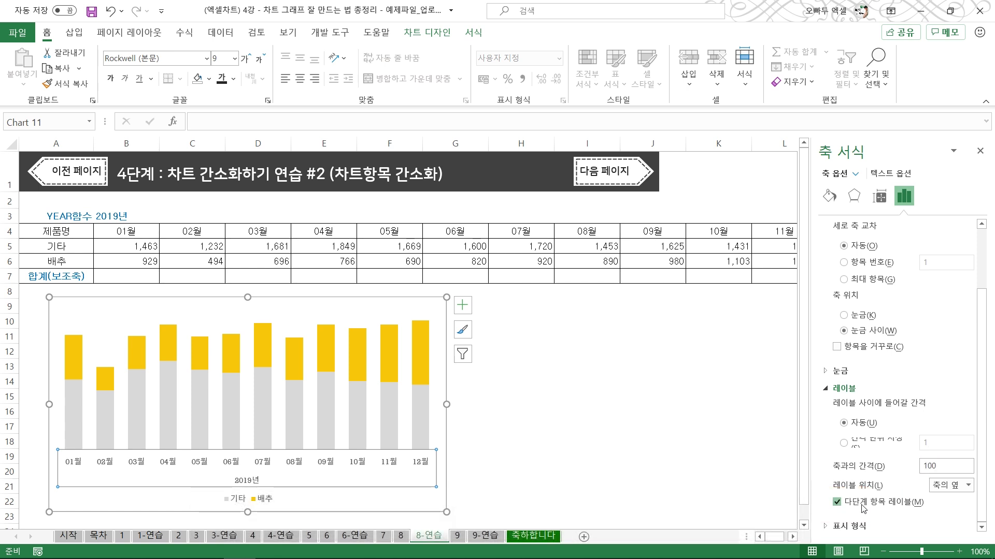
click(836, 502)
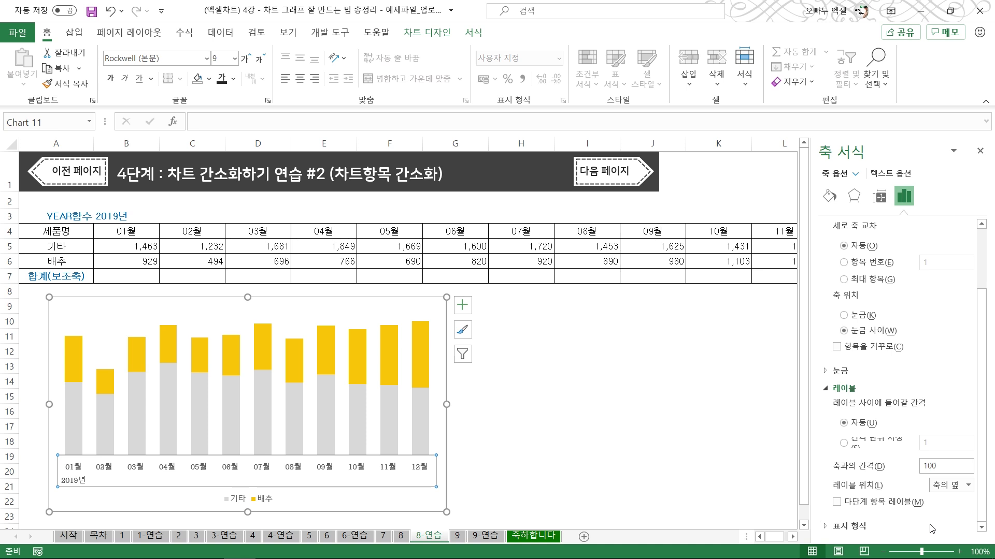
click(837, 502)
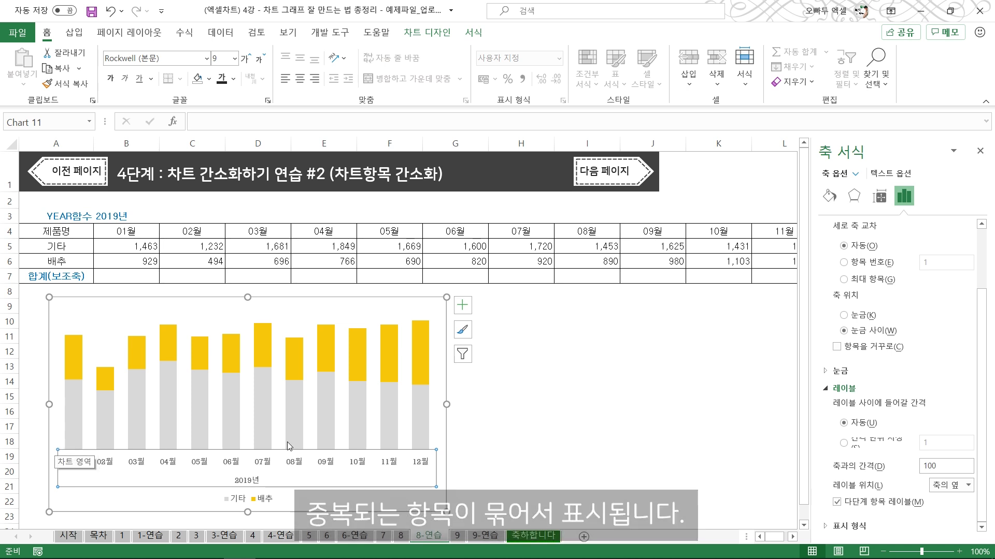
click(979, 151)
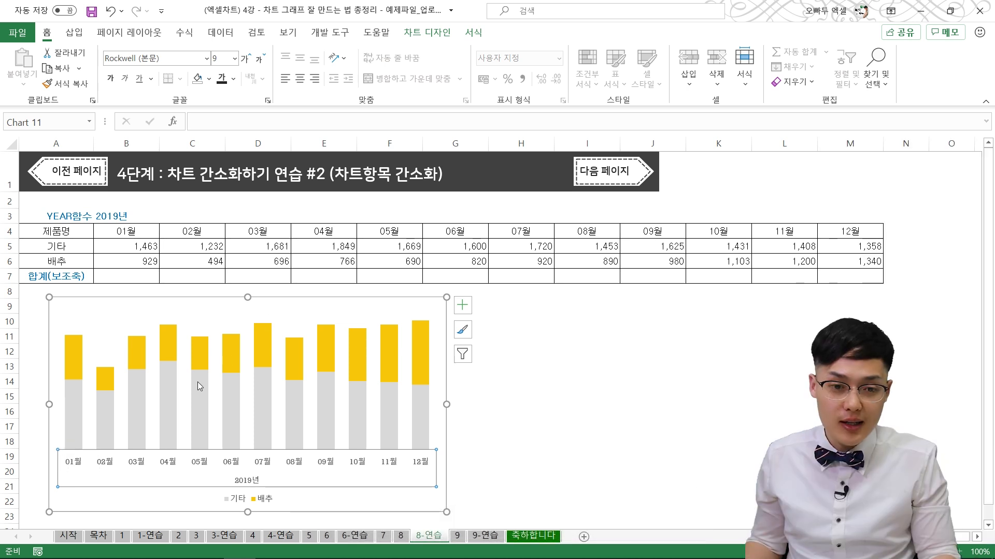
Step: Add data labels to the 배추 series in the stacked column chart
click(262, 353)
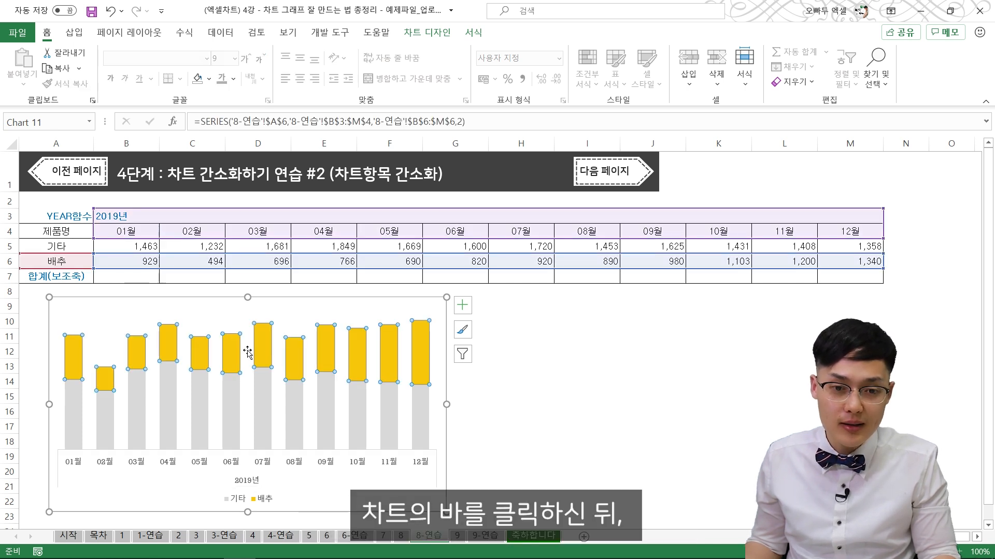
right_click(264, 347)
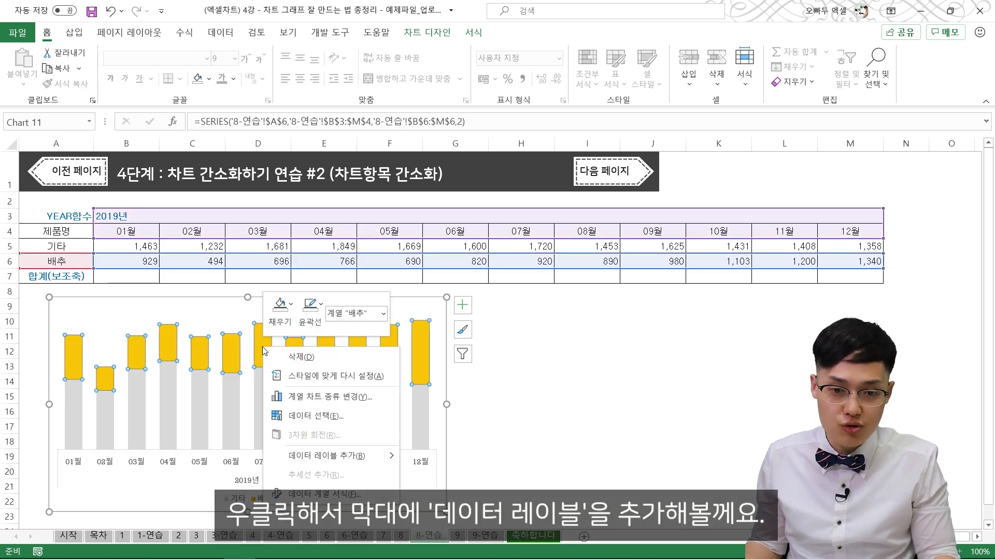
click(294, 457)
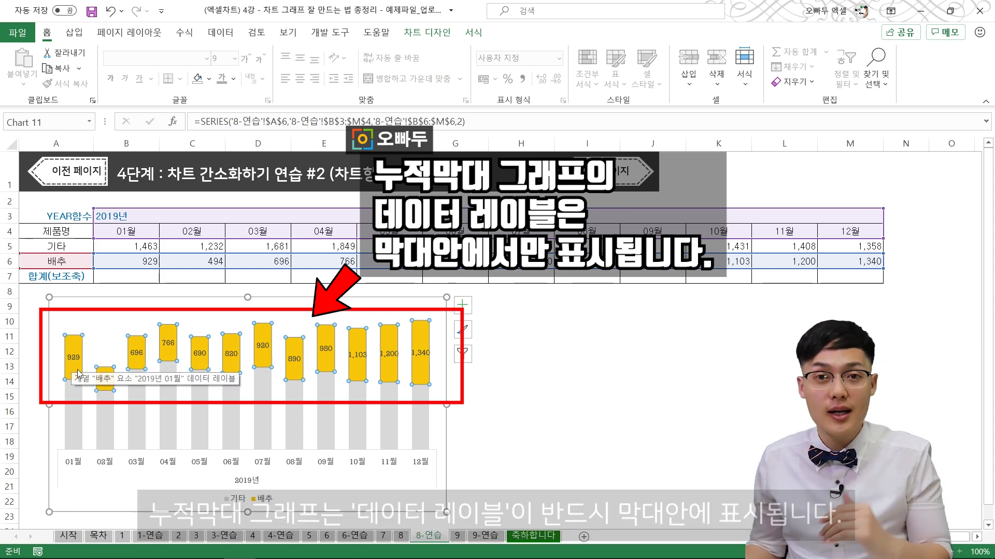
Step: Try the 안쪽 끝에 position for the 배추 data labels, and set their label position to 축에 가깝게
right_click(136, 359)
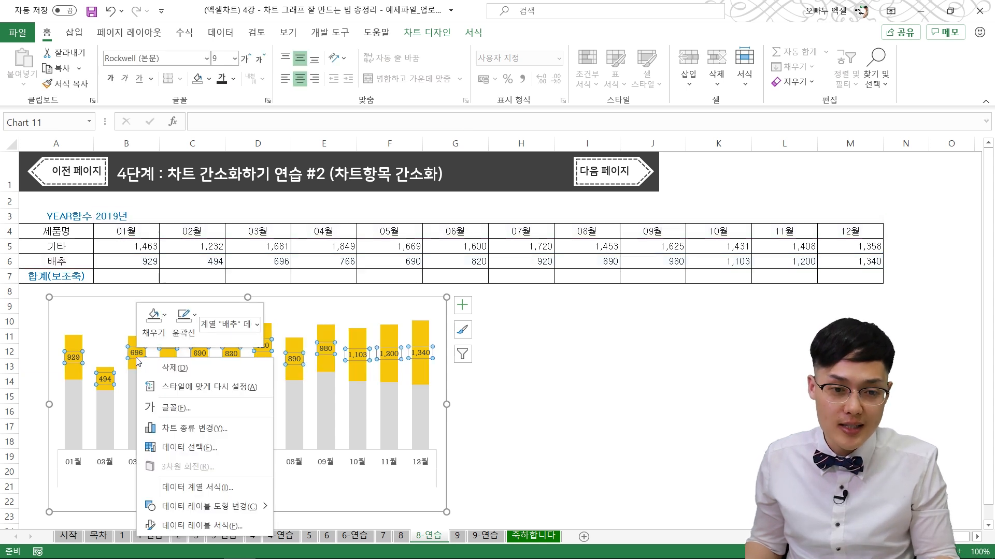
click(196, 526)
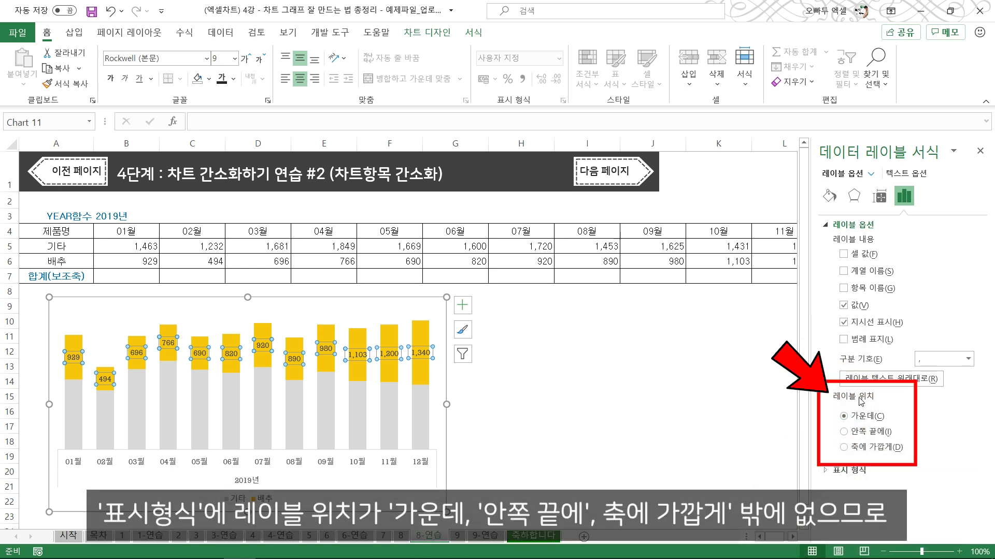
click(861, 433)
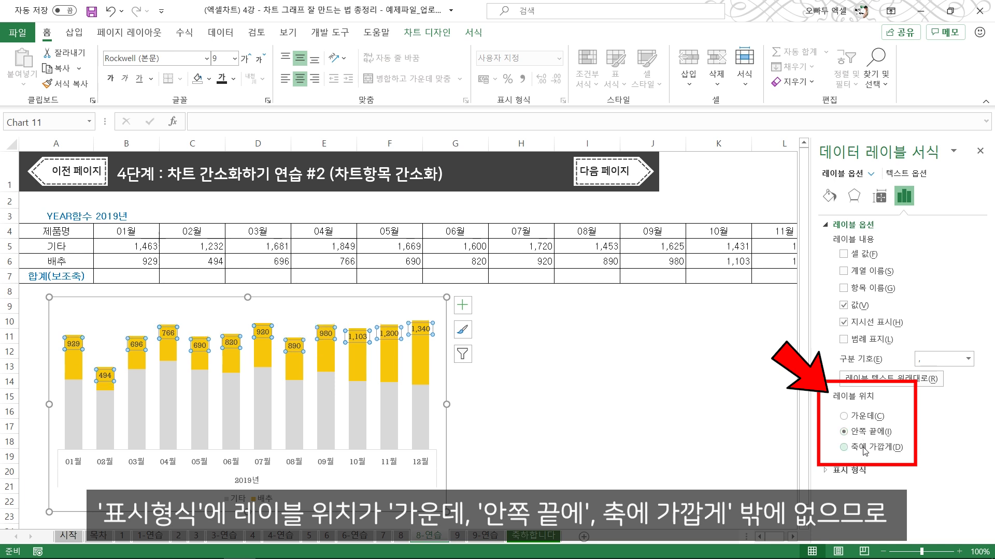
click(864, 449)
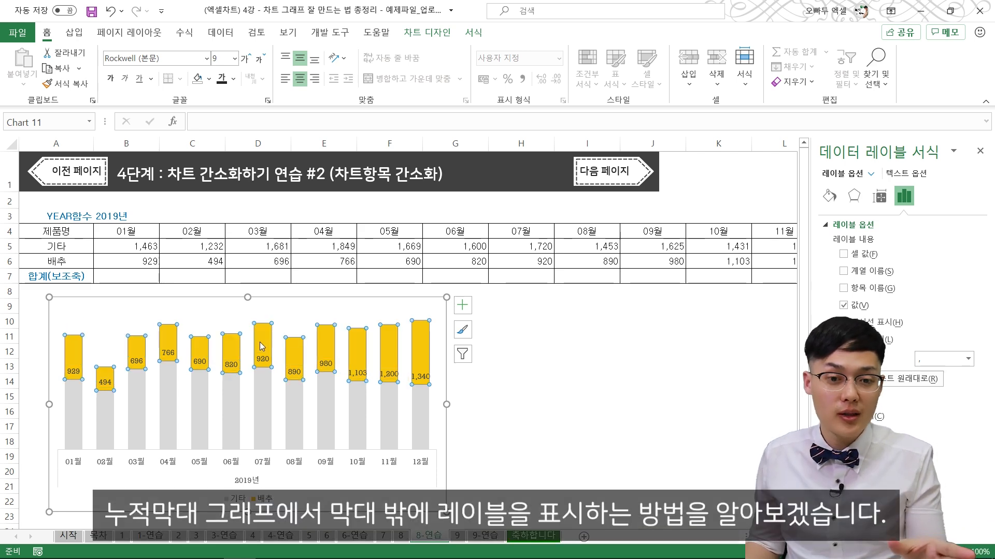
click(259, 342)
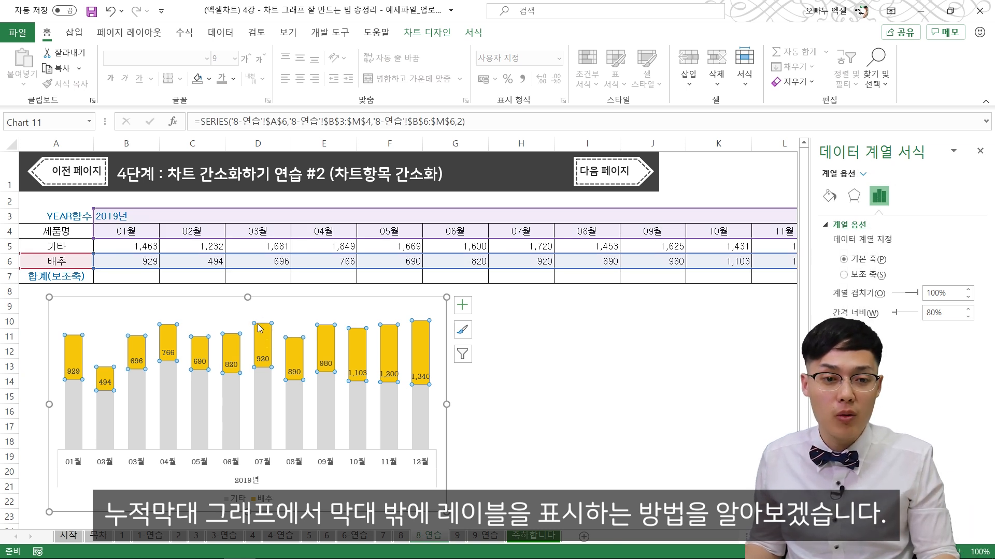
Step: Enter =SUM(B5:B6) in B7 of the 합계(보조축) row and fill the formula across to M7
click(104, 275)
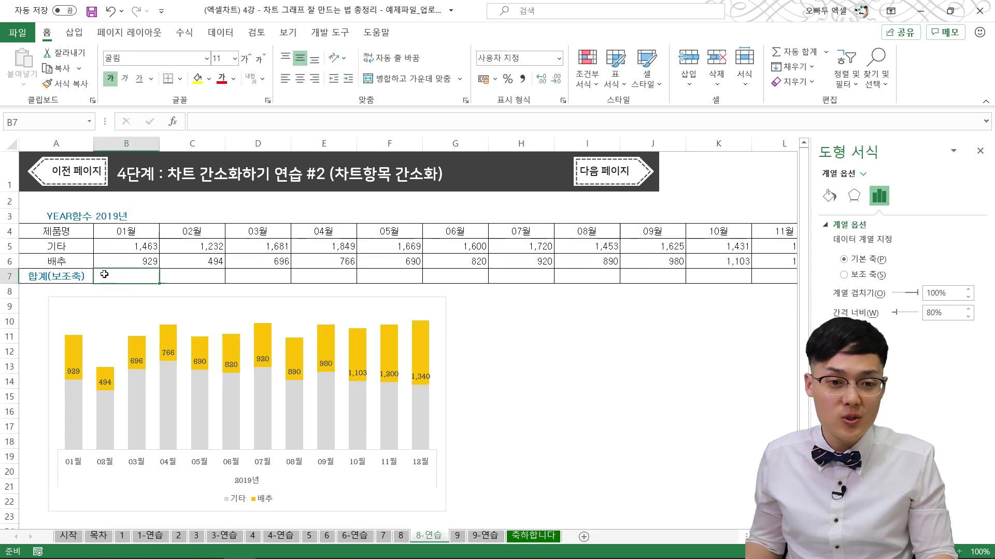
click(982, 153)
text(=)
key(BackSpace)
text(sum()
drag(107, 246, 108, 258)
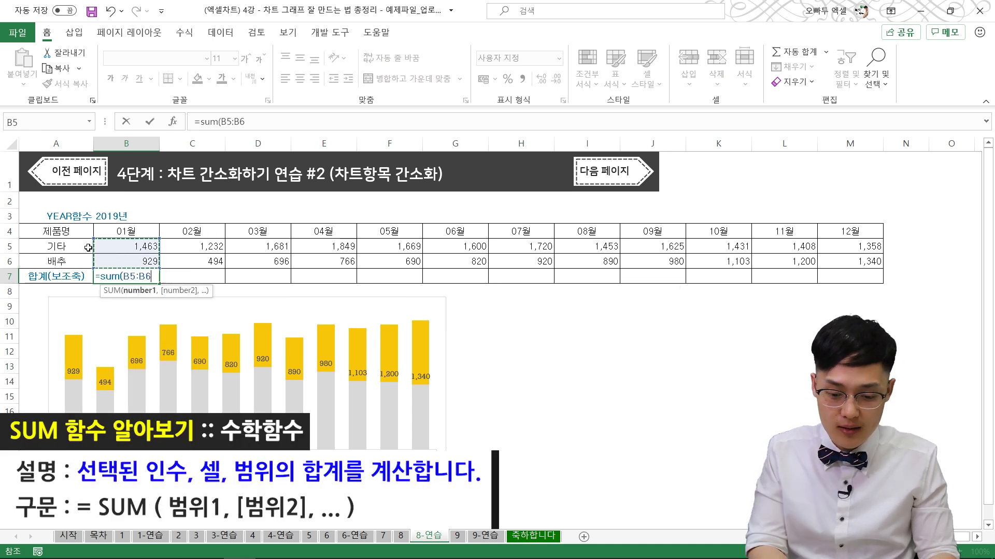
text())
key(Return)
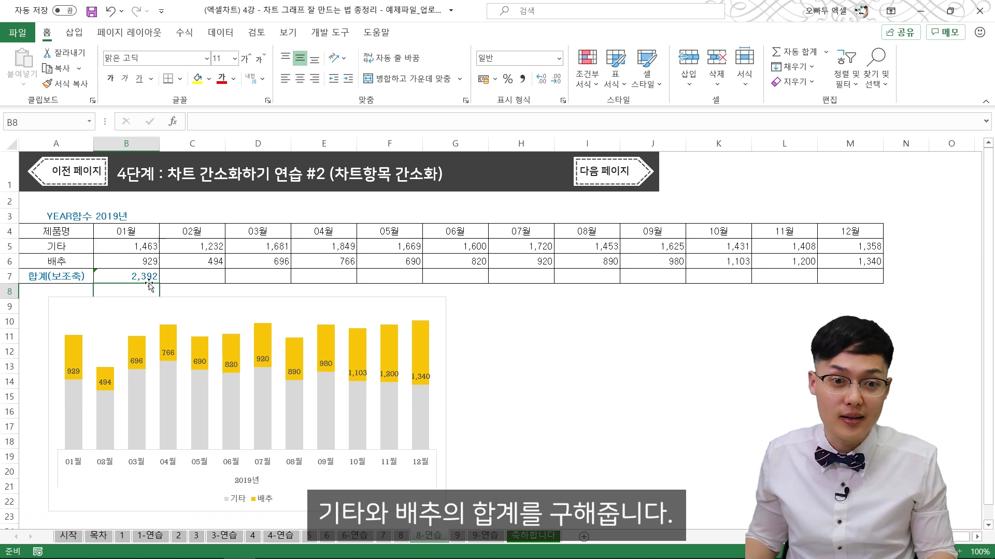
click(148, 280)
mouse_move(157, 284)
mouse_down()
mouse_move(569, 267)
mouse_move(873, 273)
mouse_up()
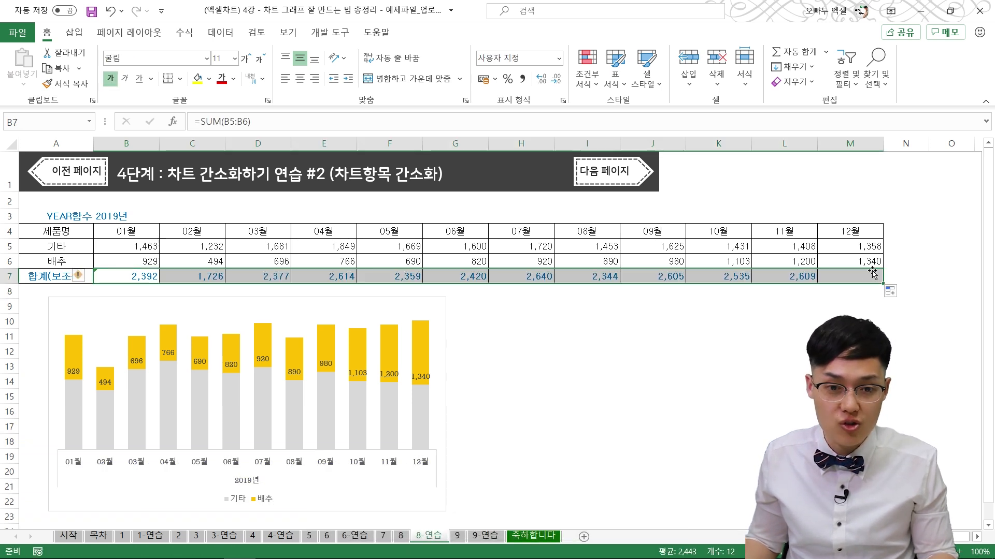
Step: Add the totals as a new chart series, with its name from A7 and its values from B7:M7
click(156, 304)
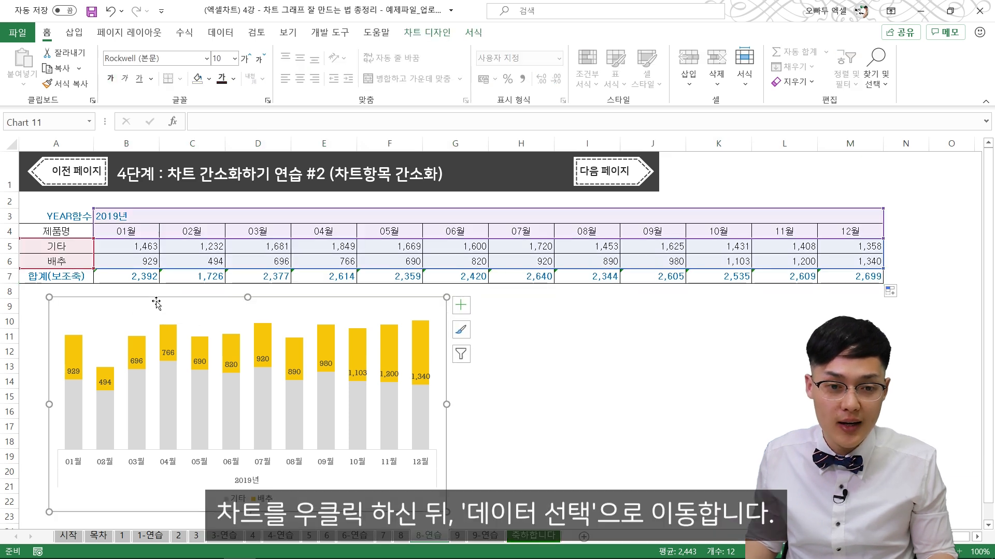
right_click(156, 304)
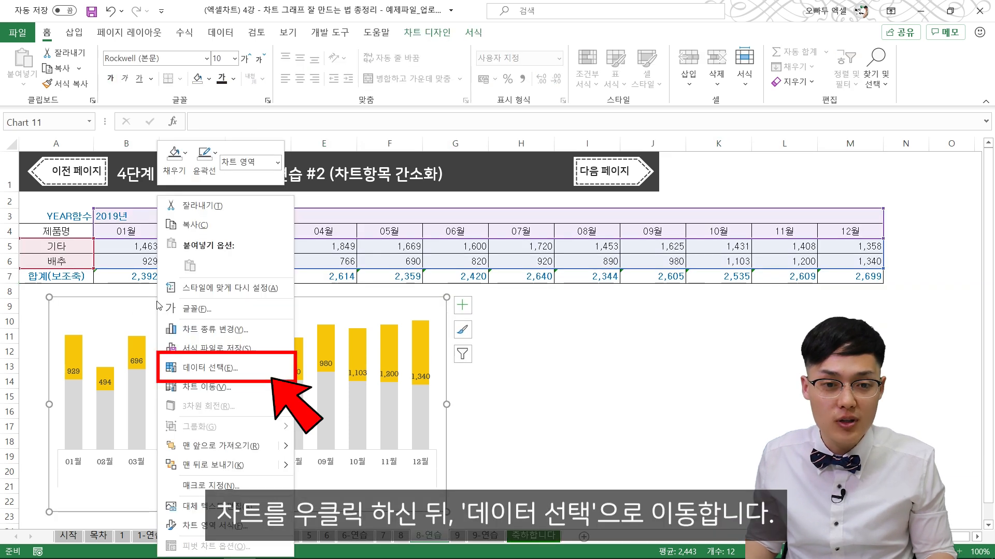
click(210, 367)
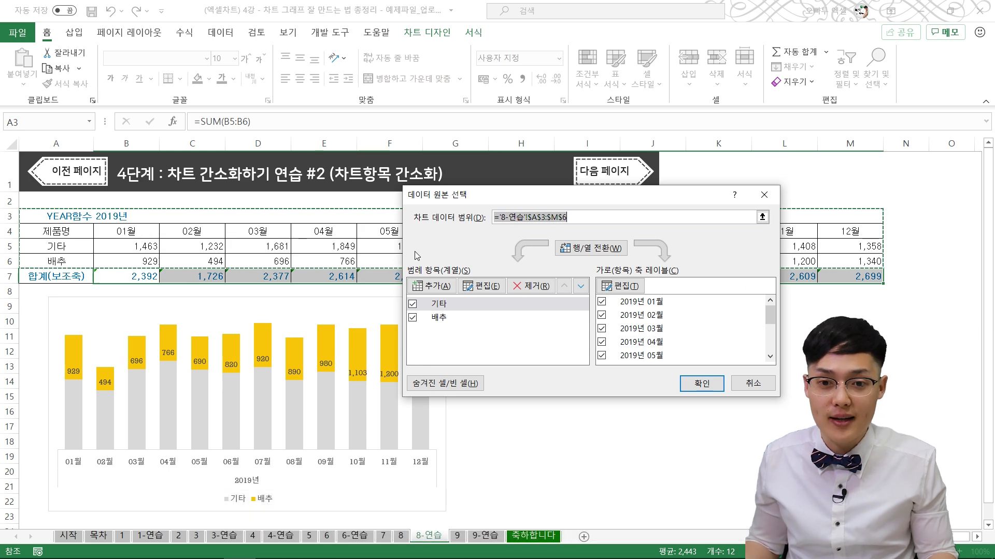
click(409, 288)
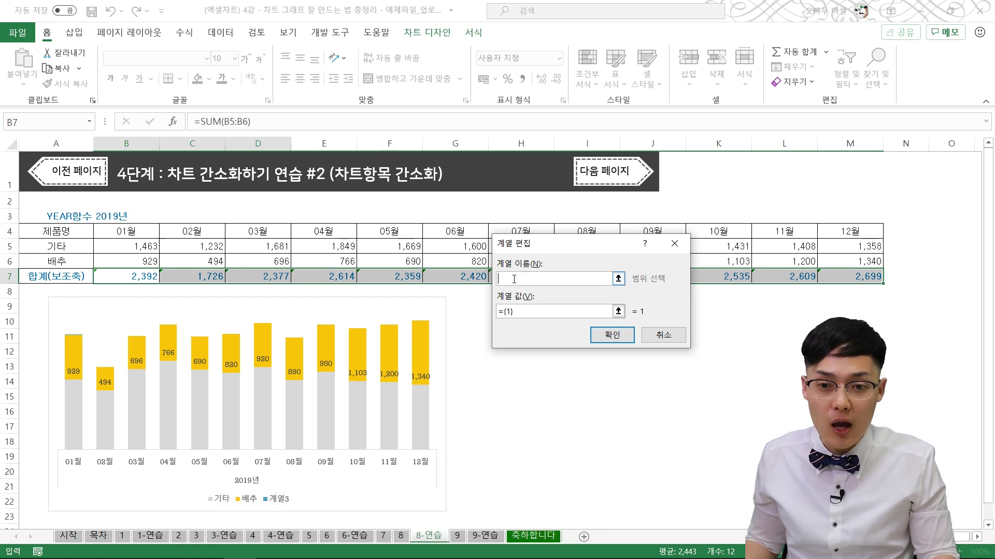
click(77, 276)
key(Tab)
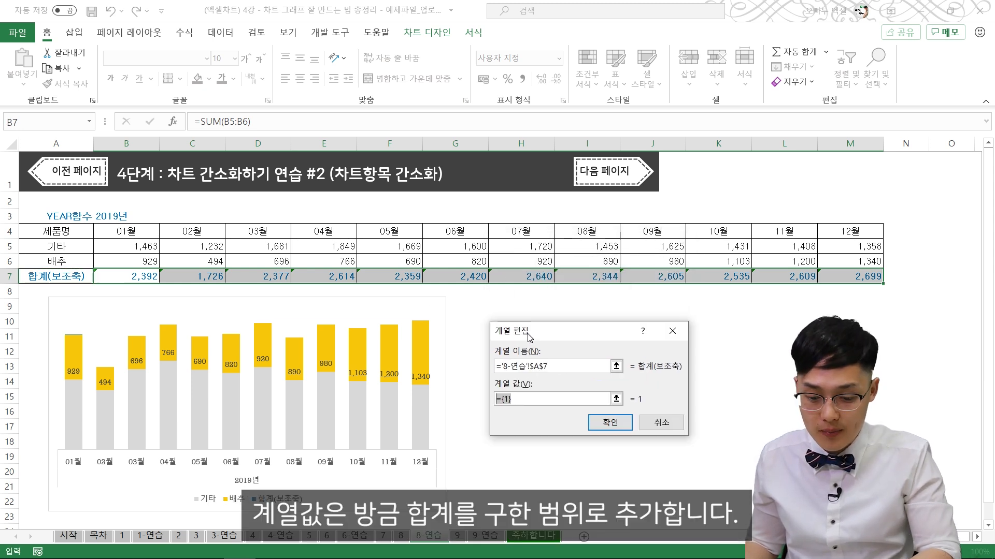
drag(136, 277, 834, 276)
click(609, 422)
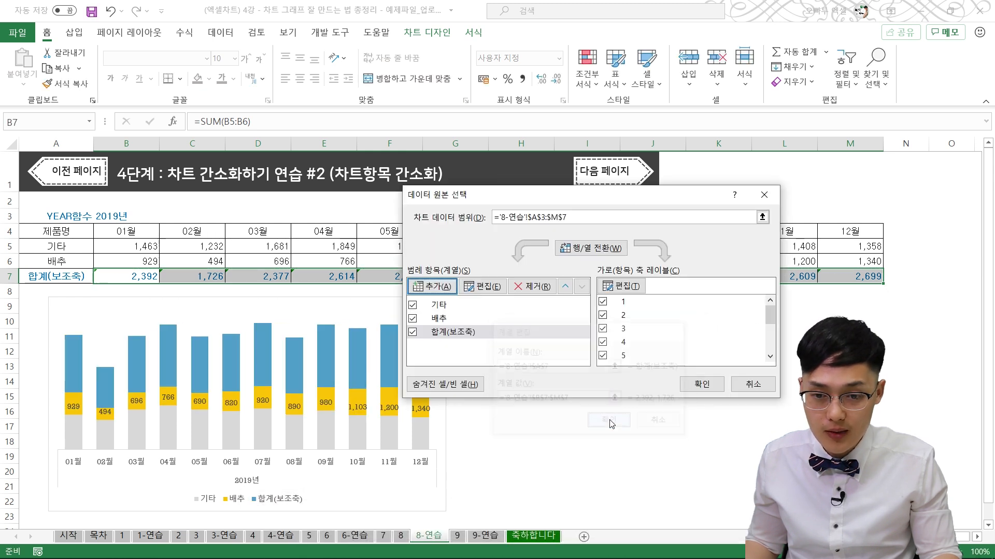
click(704, 384)
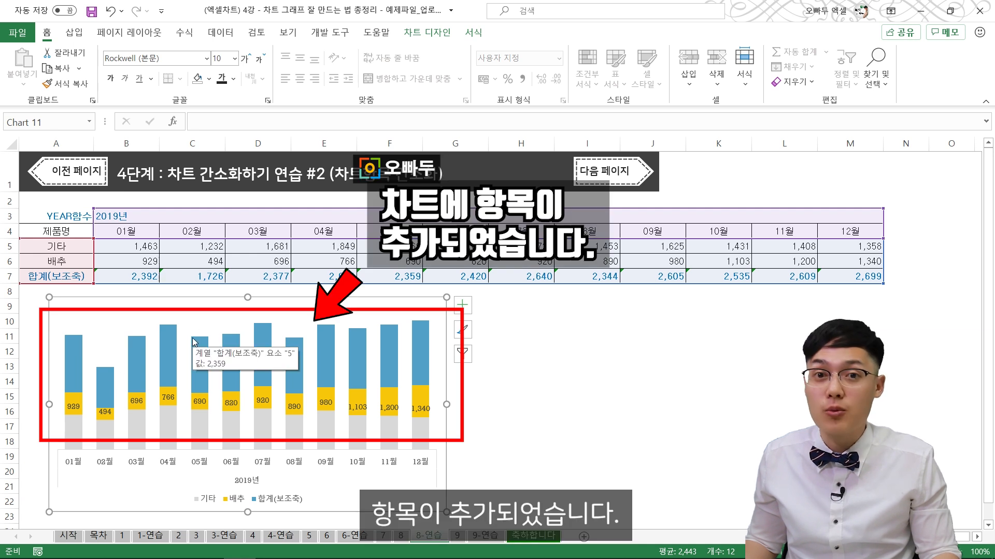
Step: Change the chart to the 혼합 (combo) type, with the 합계(보조축) series as a line on the secondary axis
right_click(196, 309)
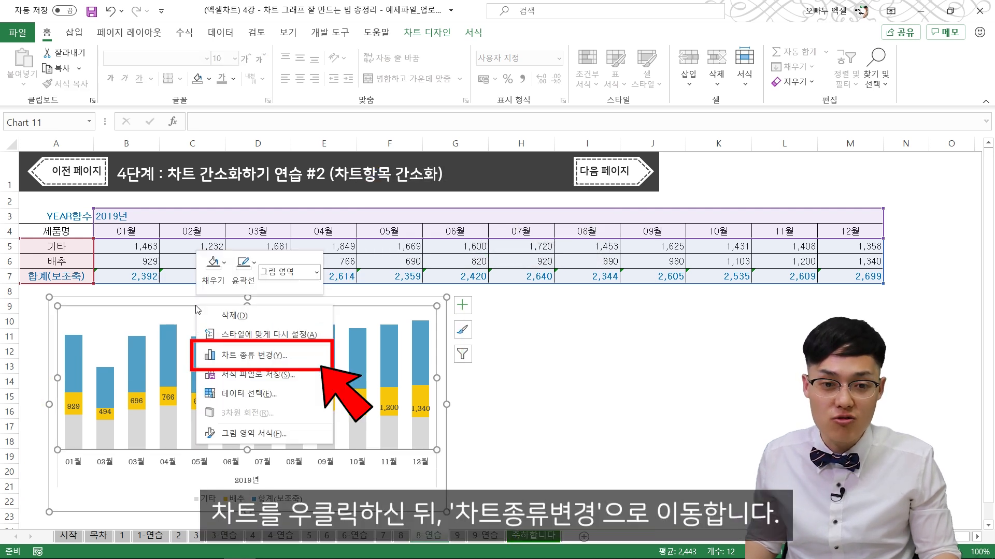
click(231, 355)
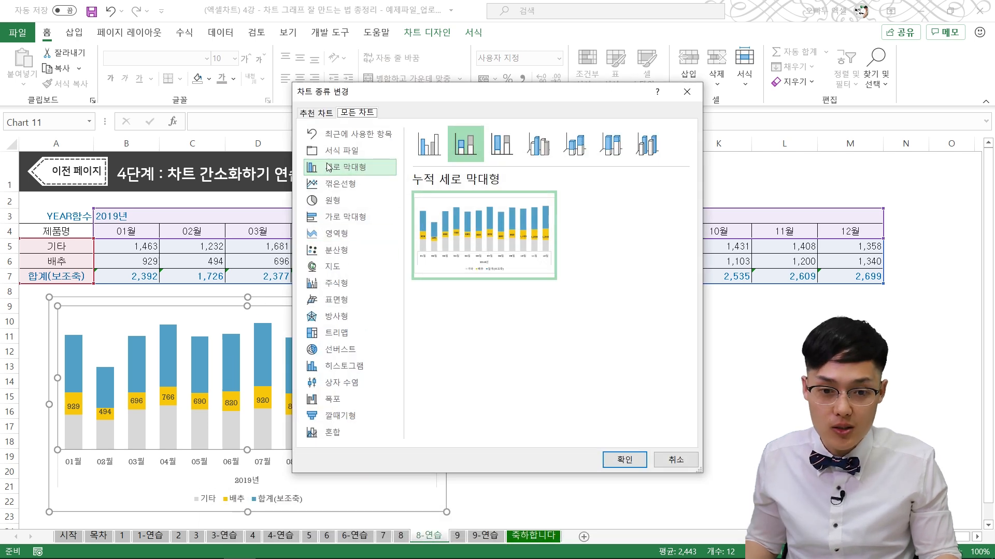
click(349, 434)
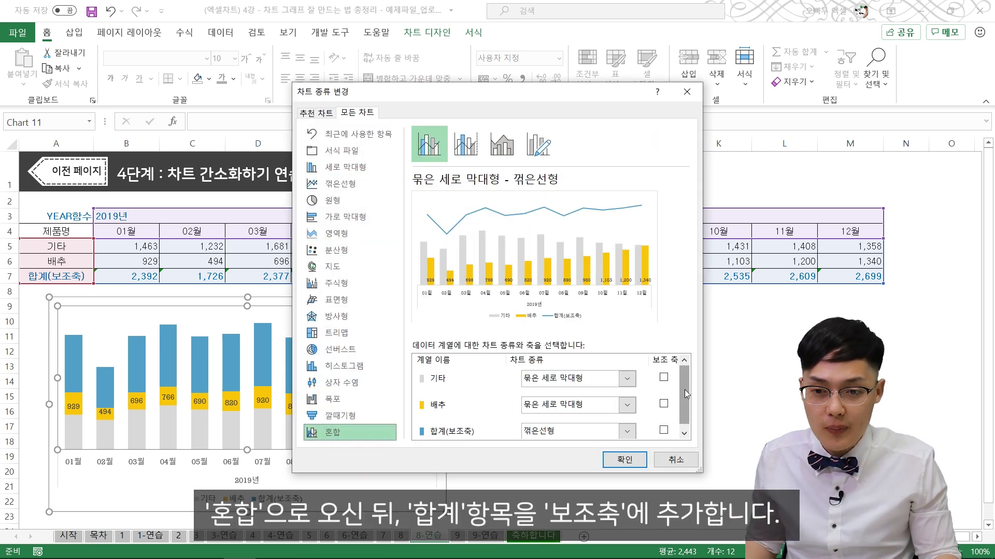
drag(687, 378, 687, 392)
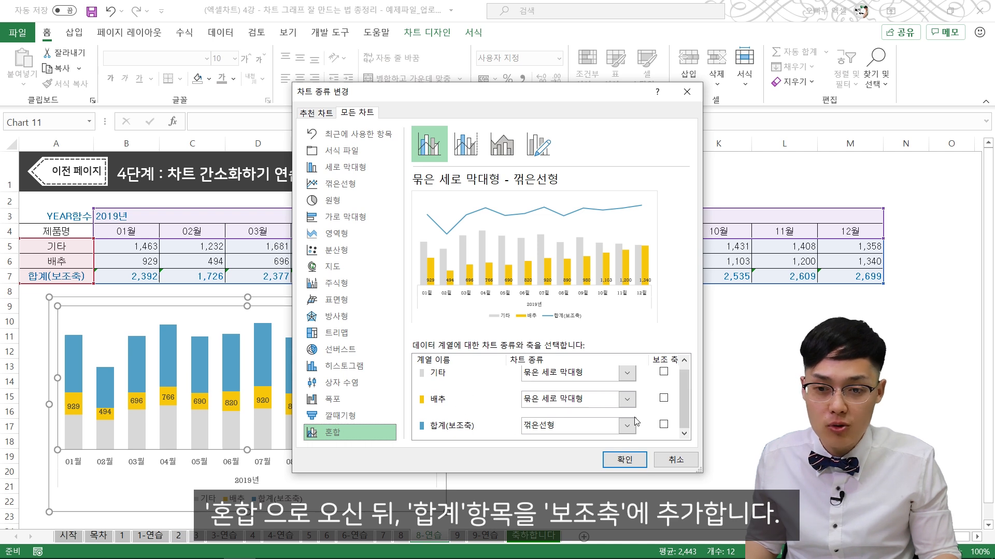
click(664, 425)
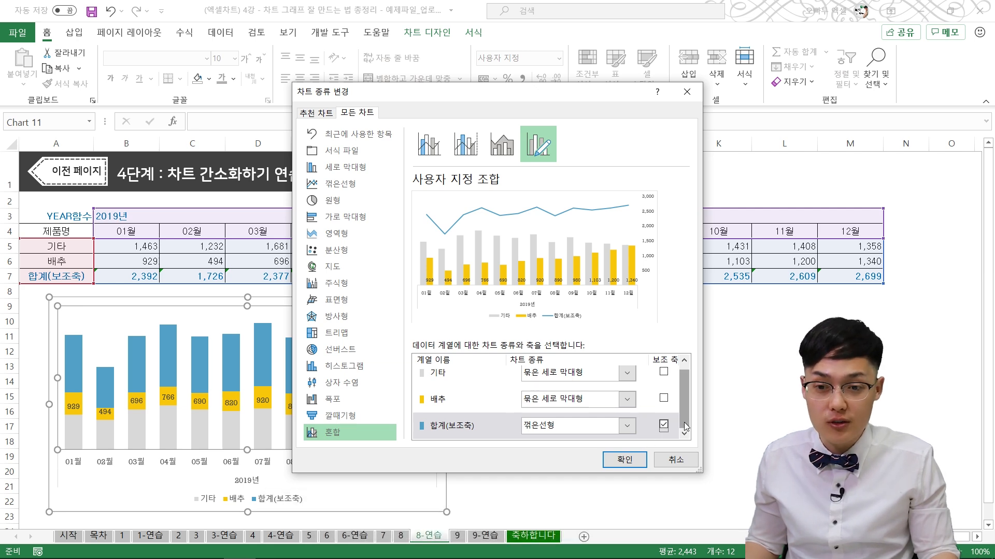
Step: Set the 기타 and 배추 series to 누적 세로 막대형 (stacked column) and apply the chart type change
drag(684, 421, 685, 410)
click(601, 381)
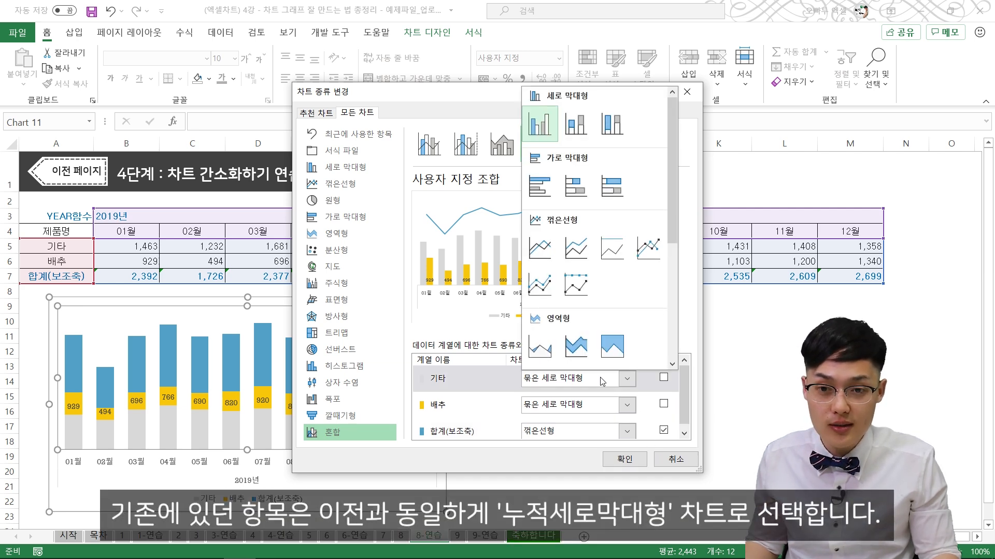
click(569, 121)
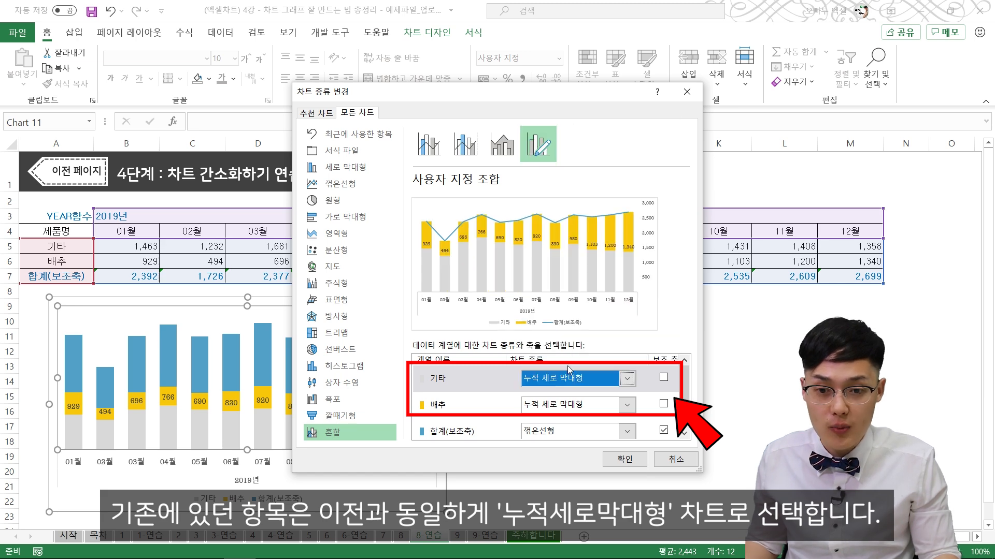
click(605, 461)
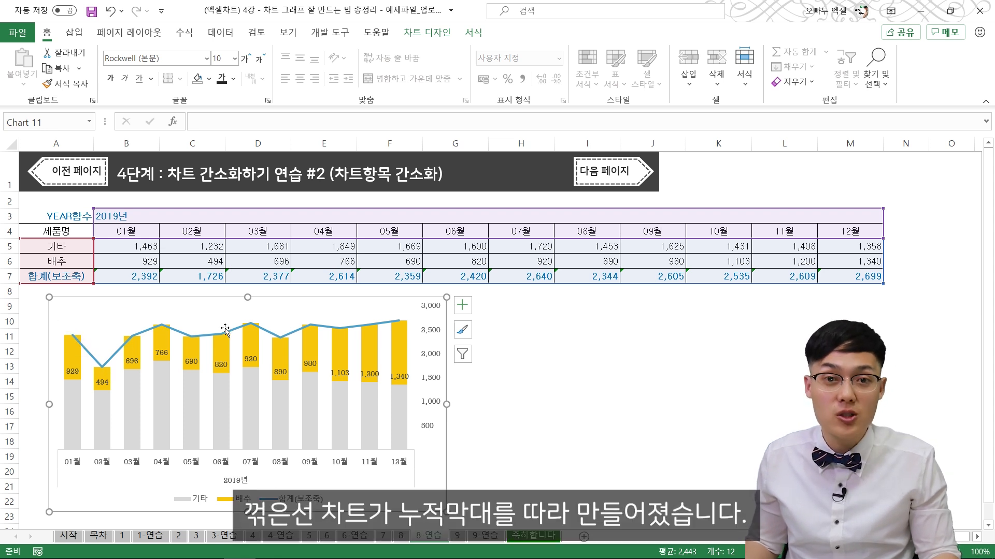
Step: Delete the 배추 series' data labels and set the 합계(보조축) line's outline to 윤곽선 없음 (no outline)
click(220, 366)
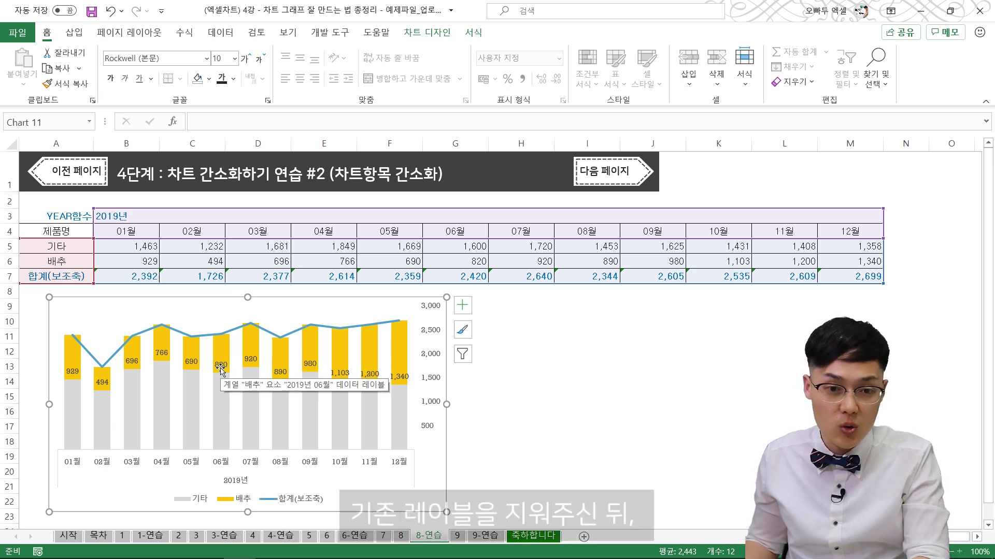
key(Delete)
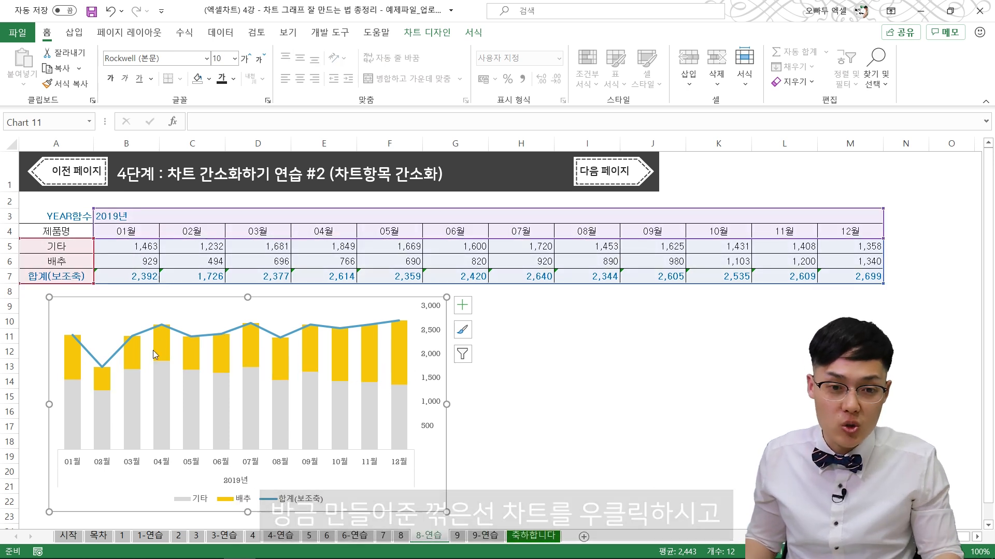
right_click(178, 333)
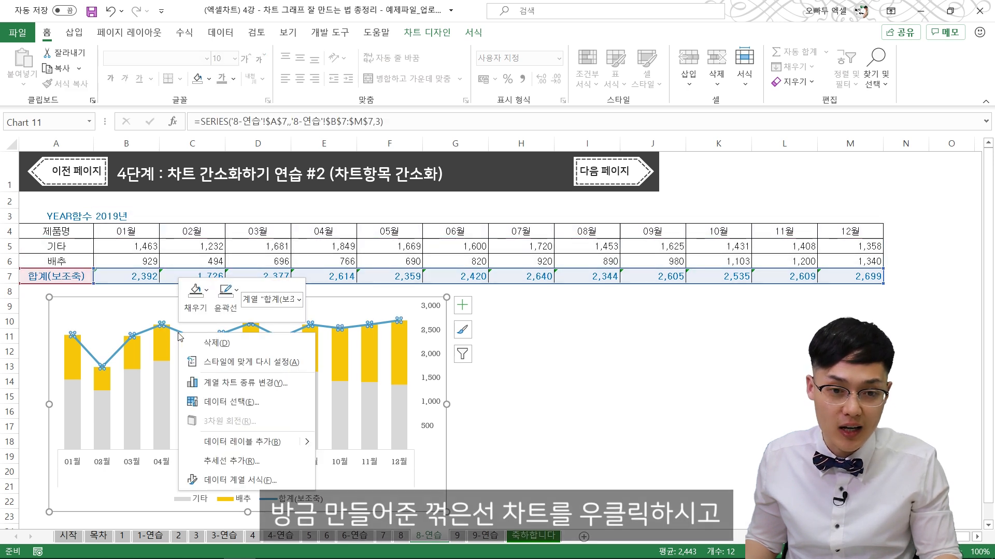
click(219, 307)
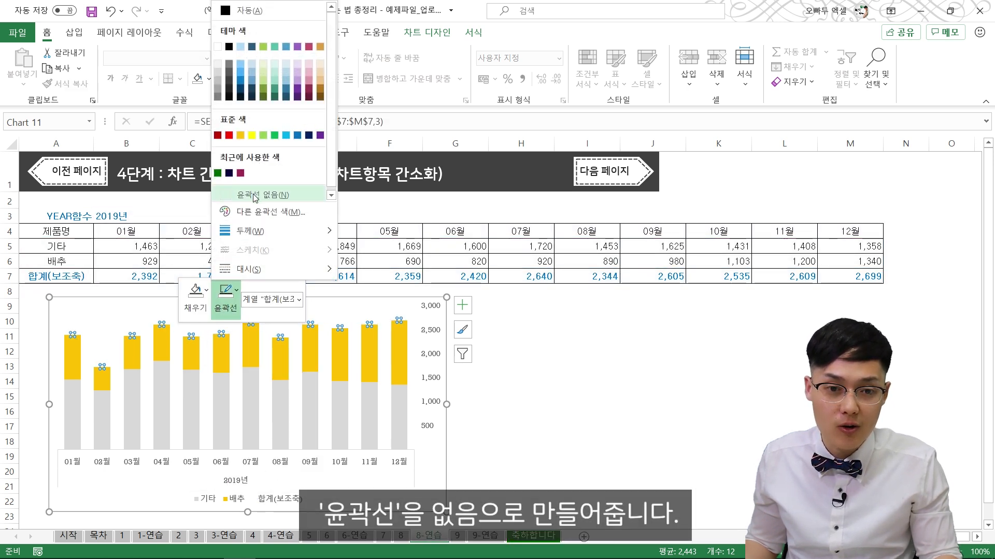
click(240, 198)
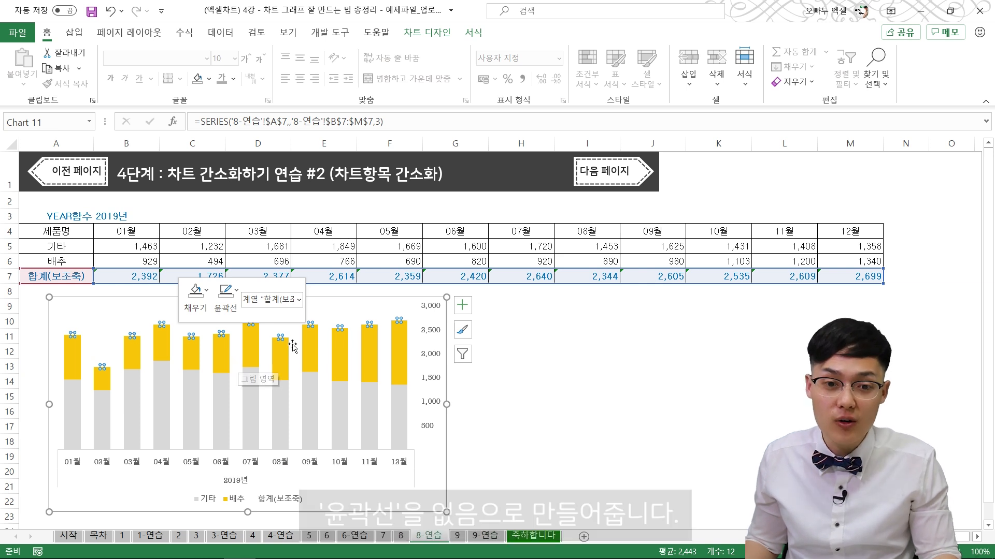
Step: Add data labels to the invisible 합계(보조축) line series and position them above the points (위쪽)
right_click(370, 326)
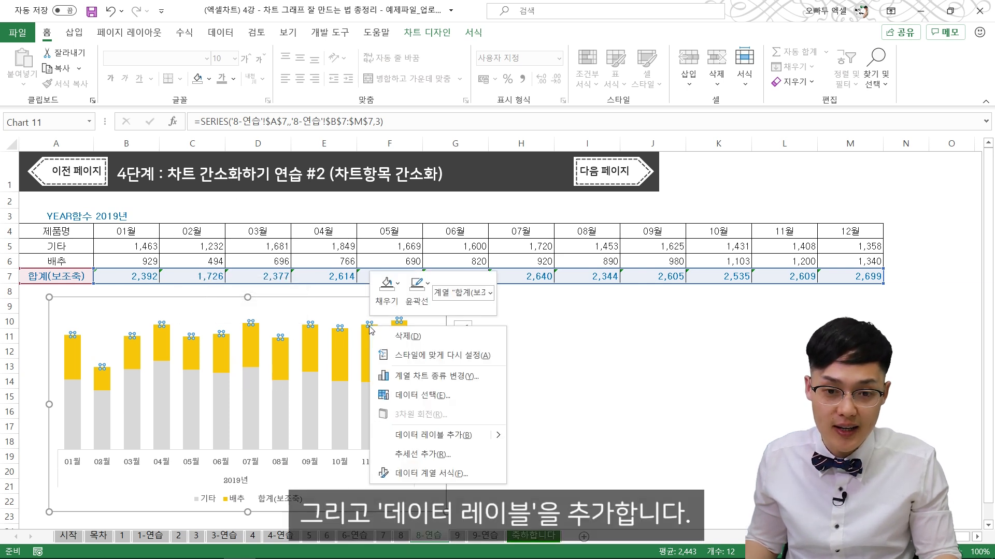
click(419, 435)
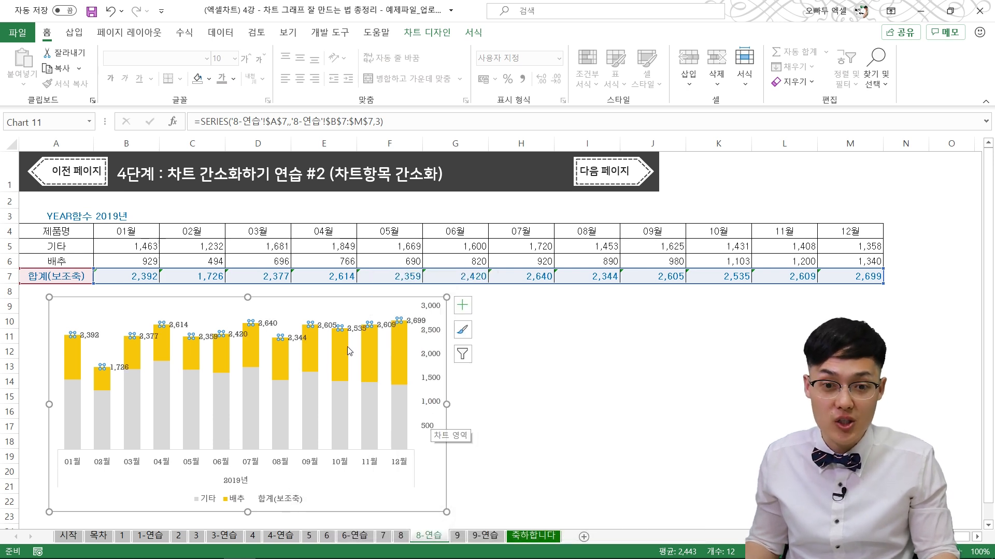
click(325, 323)
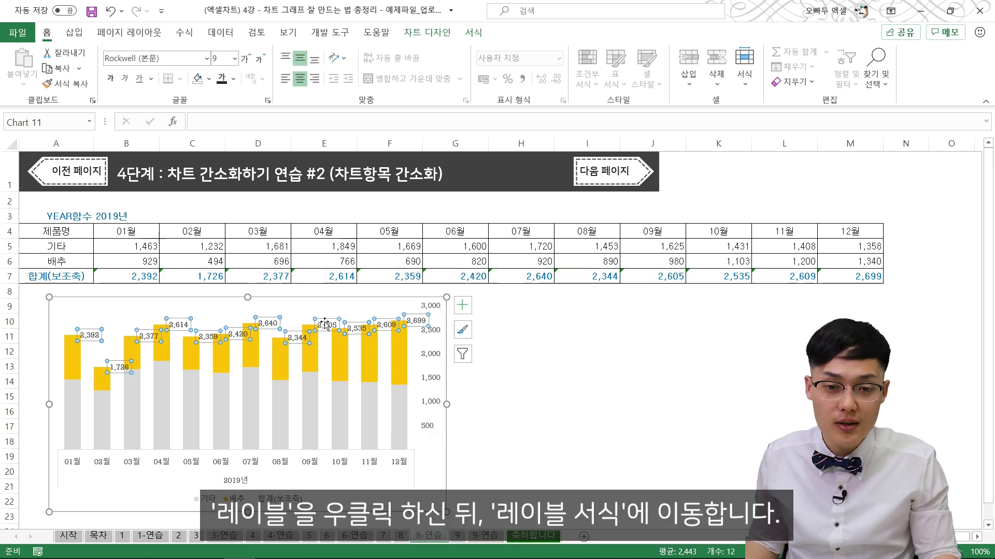
right_click(325, 324)
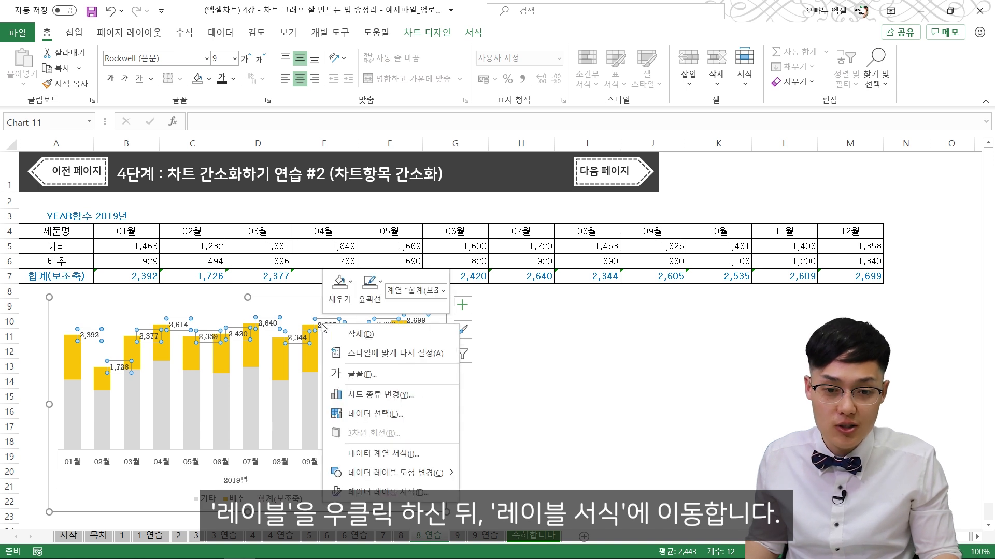
click(403, 494)
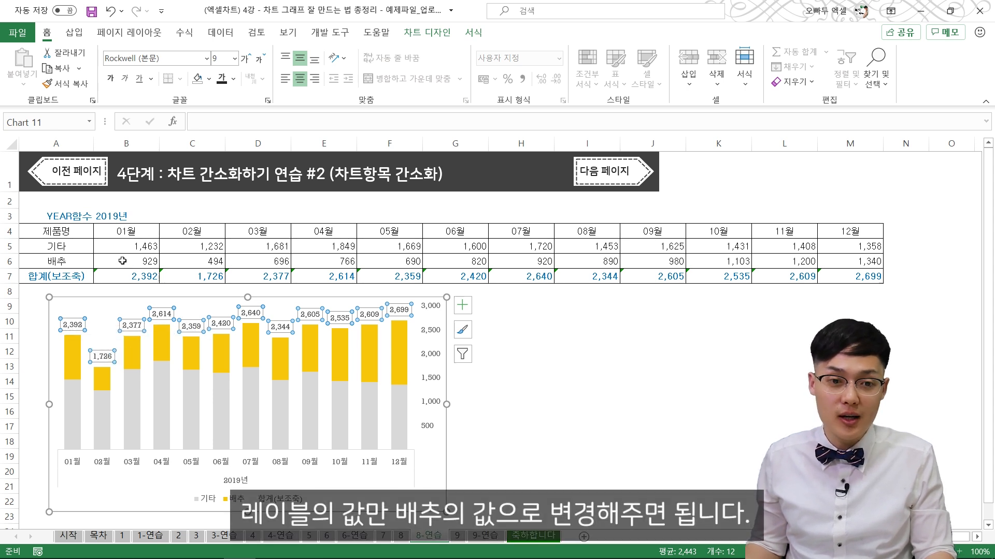
Step: Make the 합계(보조축) labels show cell values from the 배추 range B6:M6 and turn off their 값 content
drag(123, 261, 833, 264)
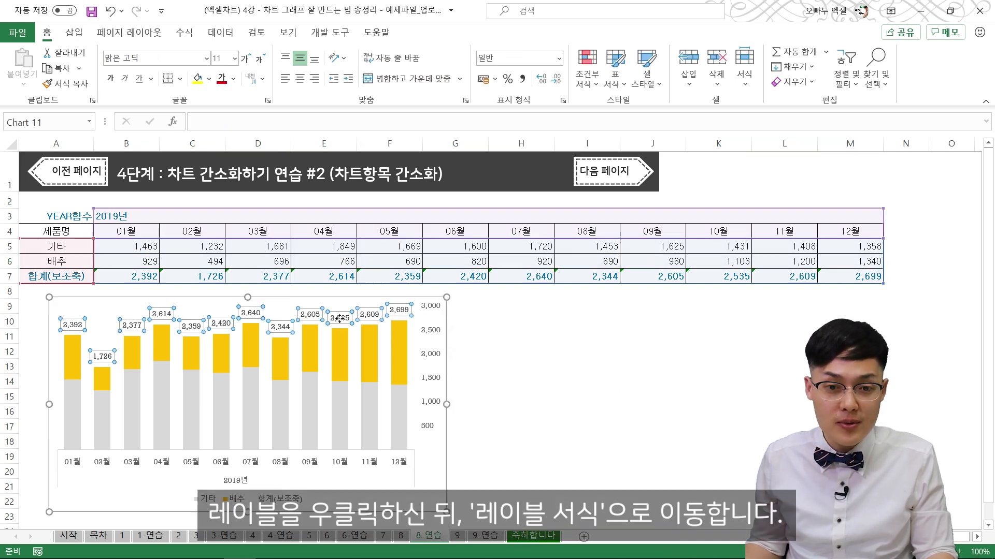
right_click(342, 322)
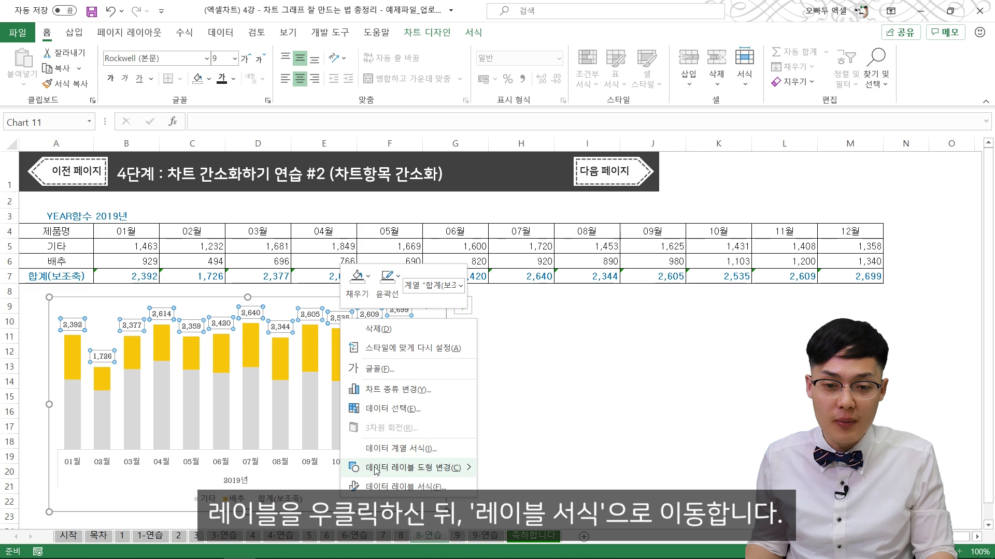
click(404, 486)
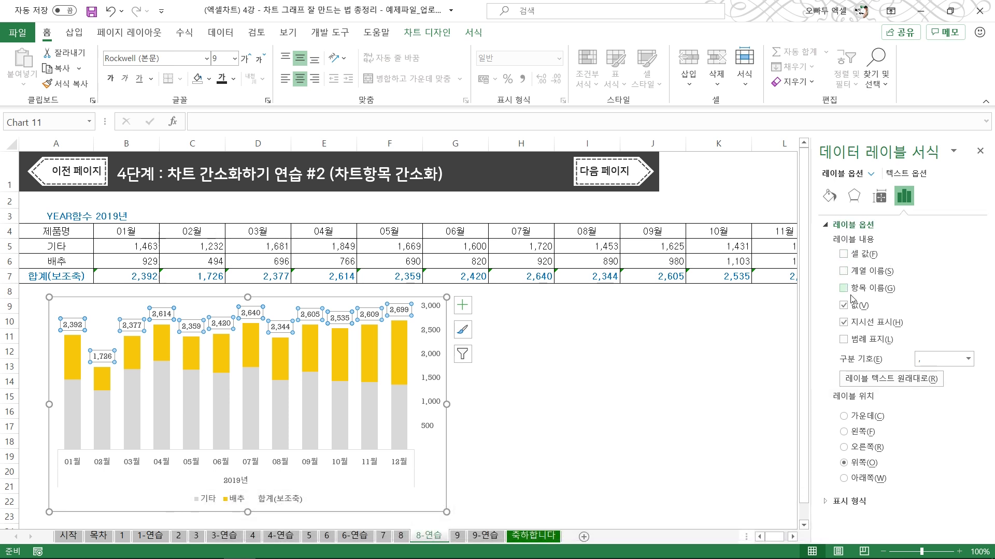
click(868, 256)
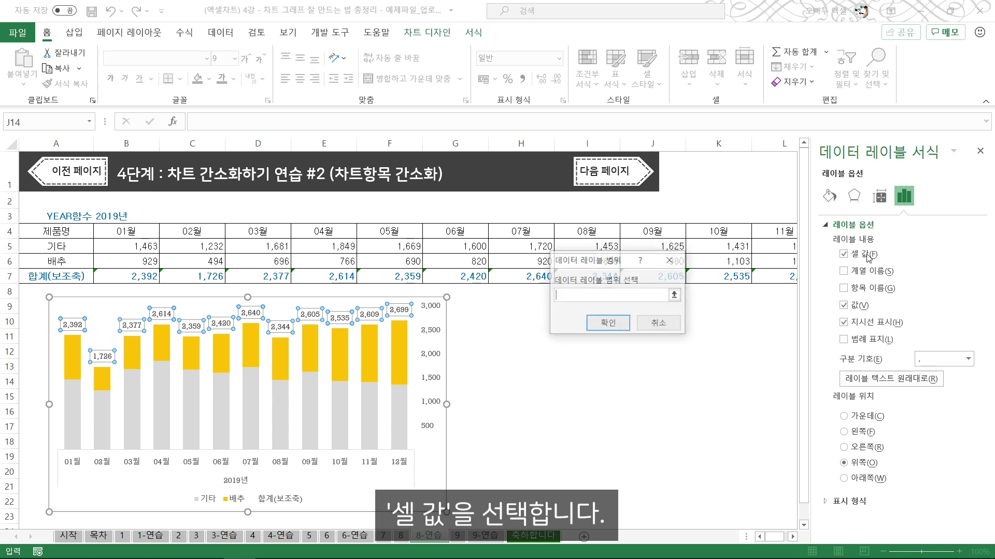
drag(615, 268, 576, 300)
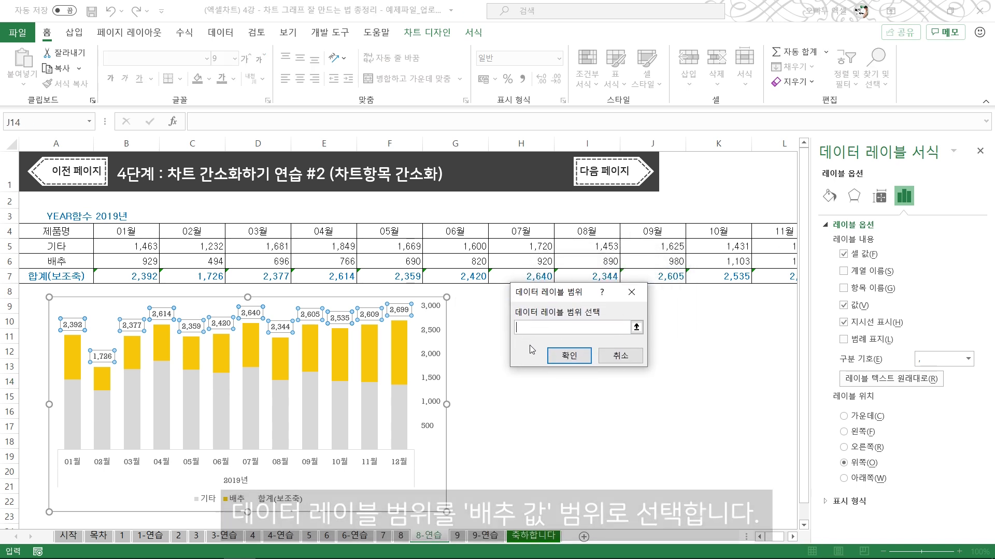
click(133, 261)
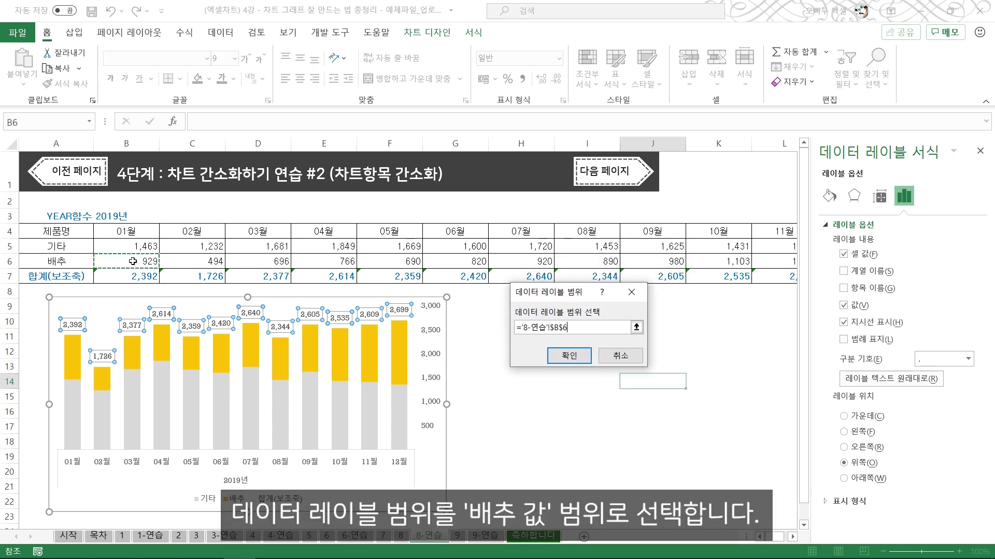
drag(132, 261, 701, 260)
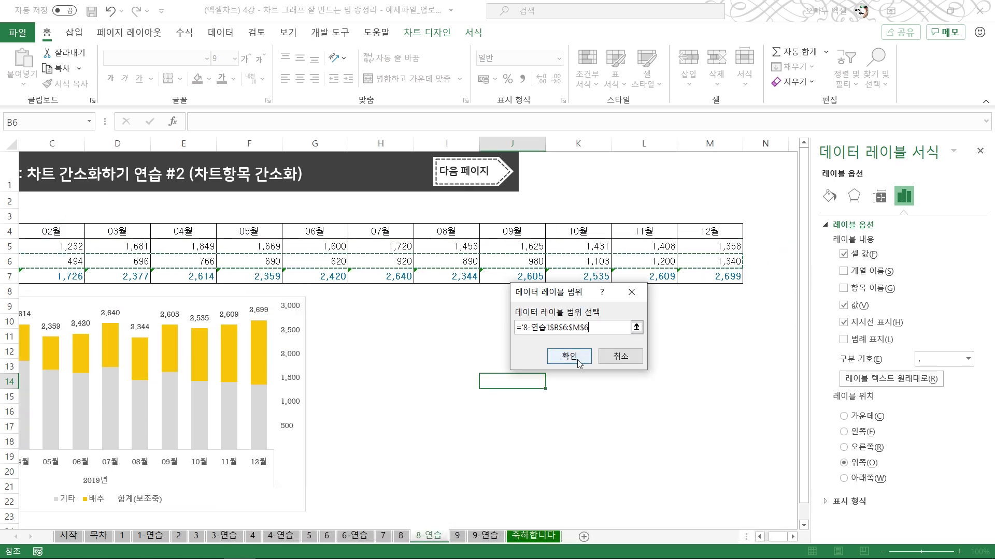
click(570, 356)
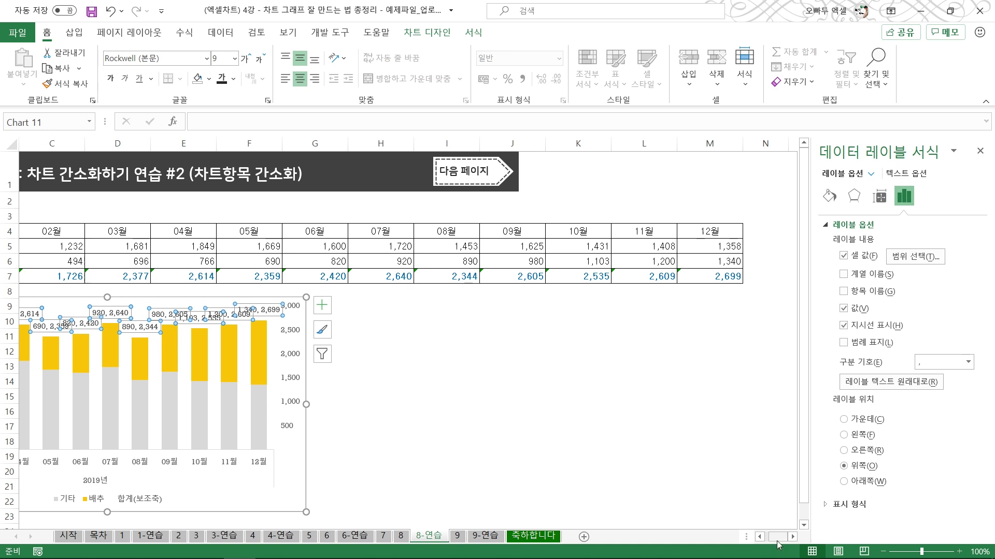
drag(777, 540, 765, 539)
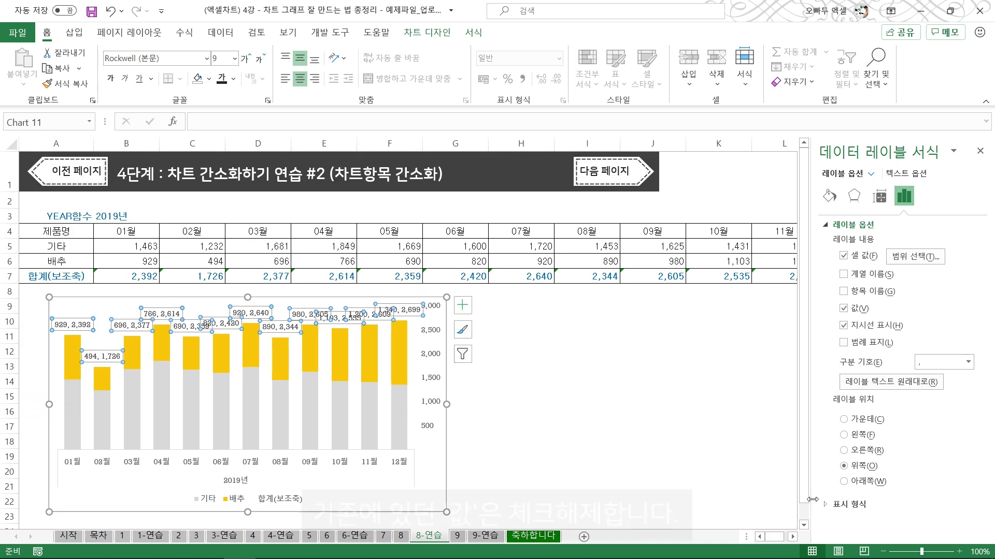
click(843, 309)
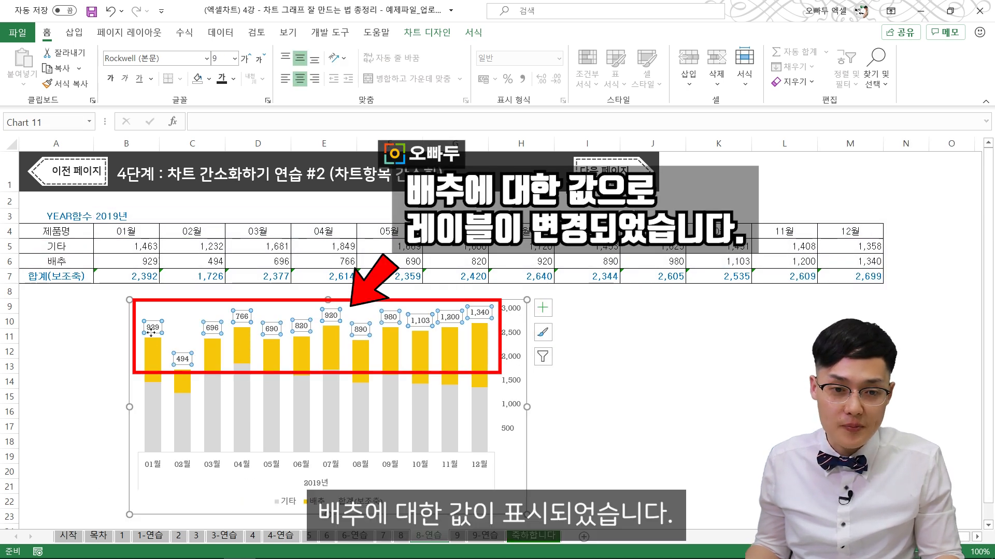
Step: Delete the secondary vertical axis from the chart
click(511, 343)
click(511, 343)
key(Delete)
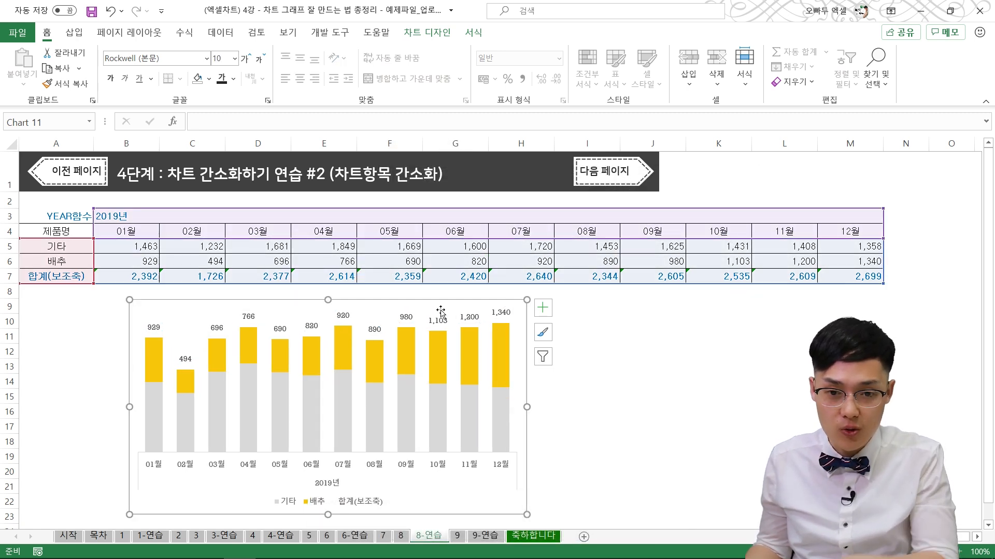
Step: Make the data labels above the columns bold at size 10.5, and shift the chart slightly up and to the right on the sheet
click(438, 319)
key(ctrl+b)
click(245, 58)
click(245, 58)
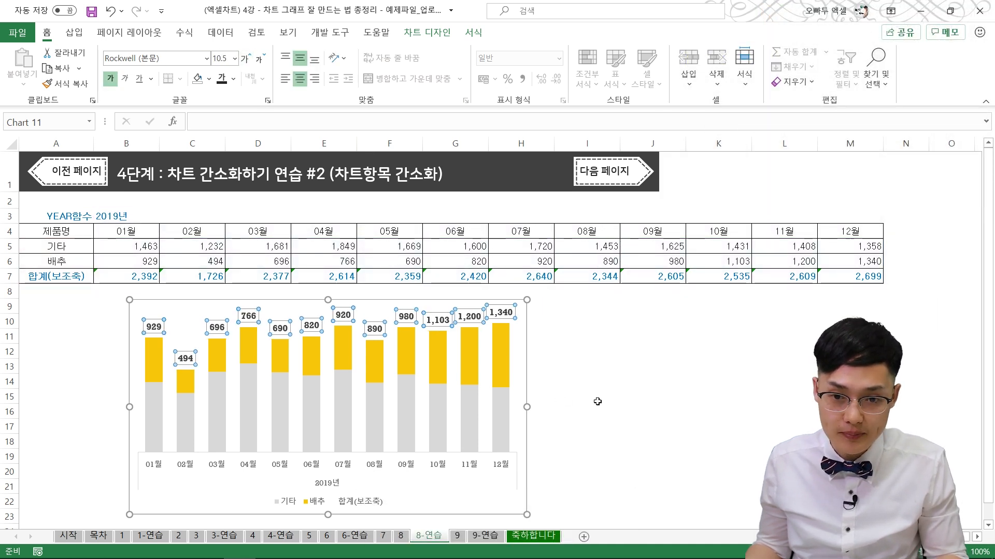
click(598, 401)
drag(293, 302, 314, 290)
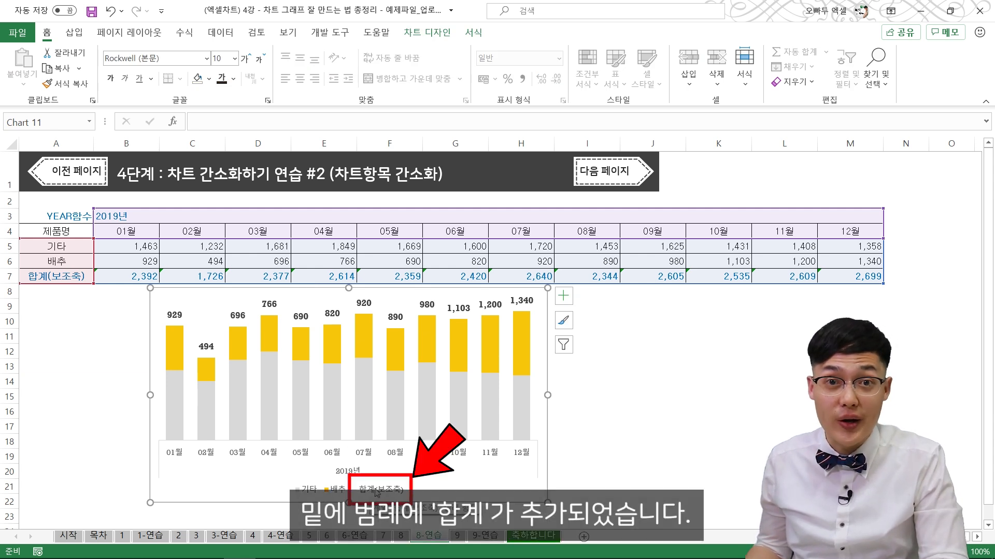
Step: Remove only the 합계(보조축) entry from the legend and place the legend above the plot (위쪽)
click(375, 497)
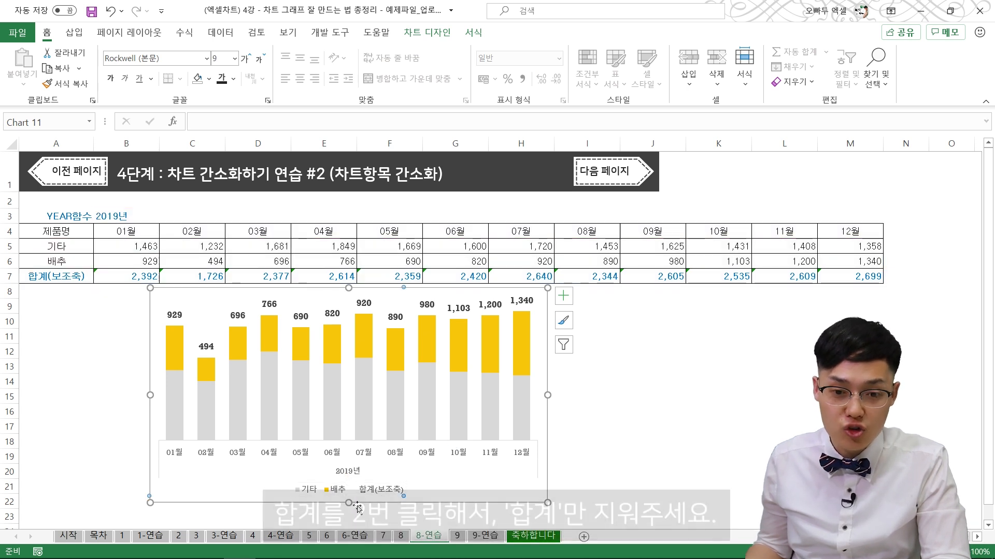
key(Delete)
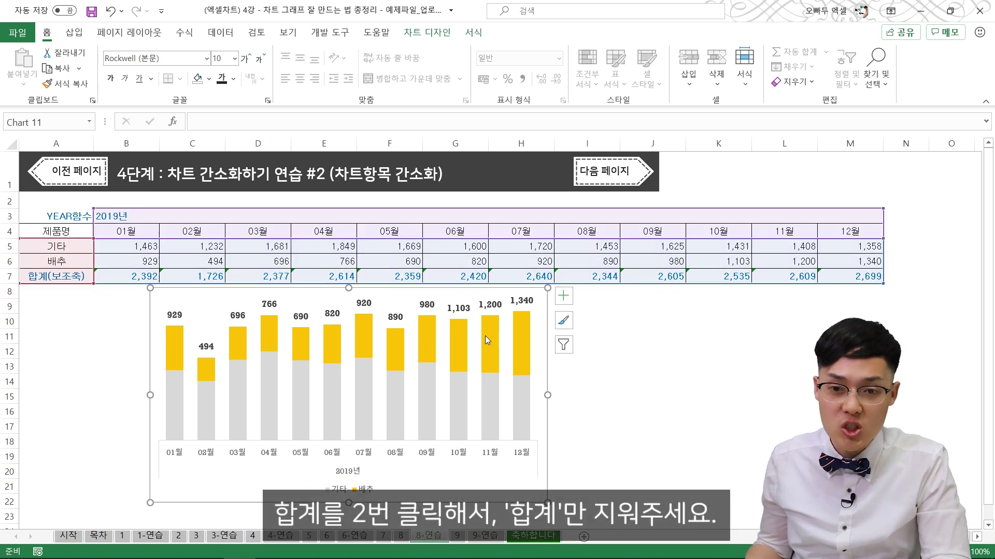
click(563, 296)
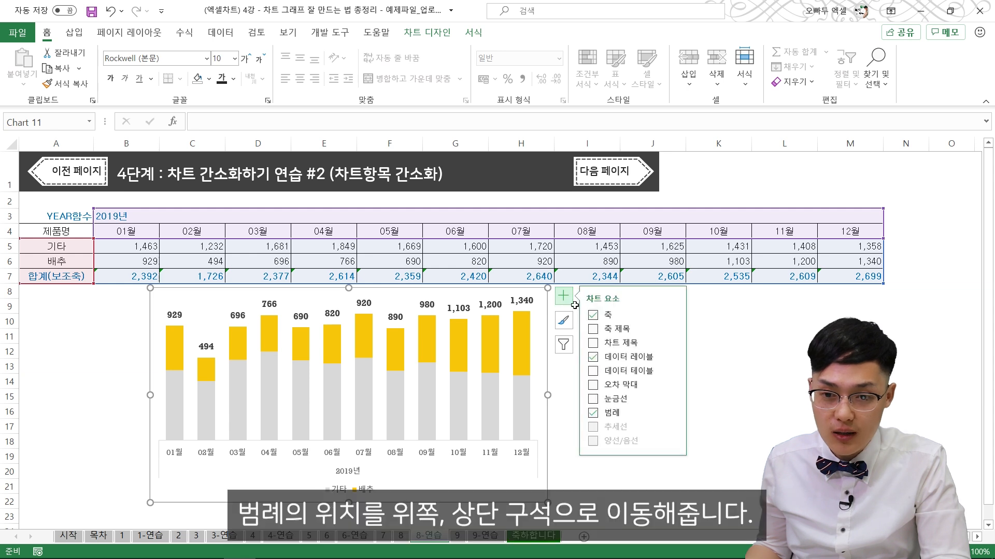
click(672, 413)
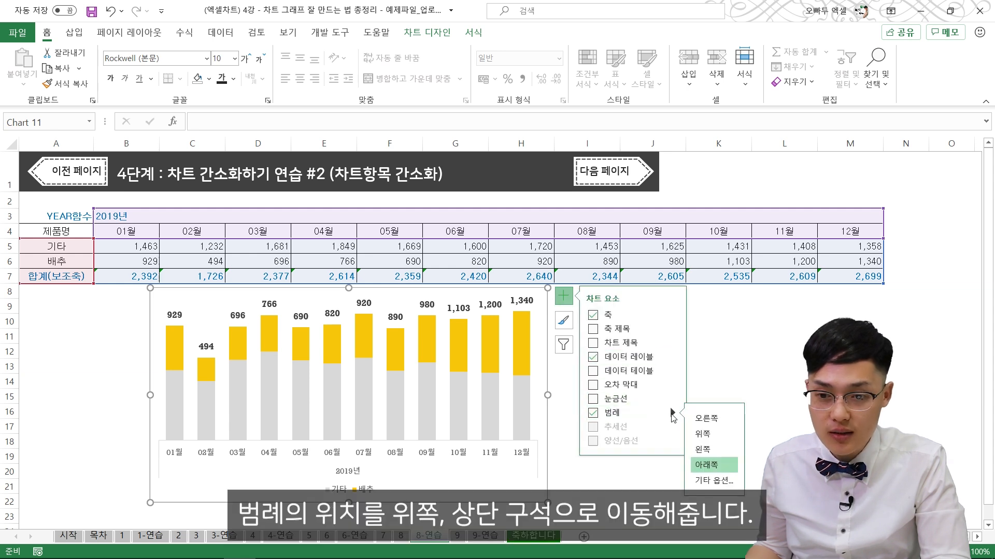
click(707, 434)
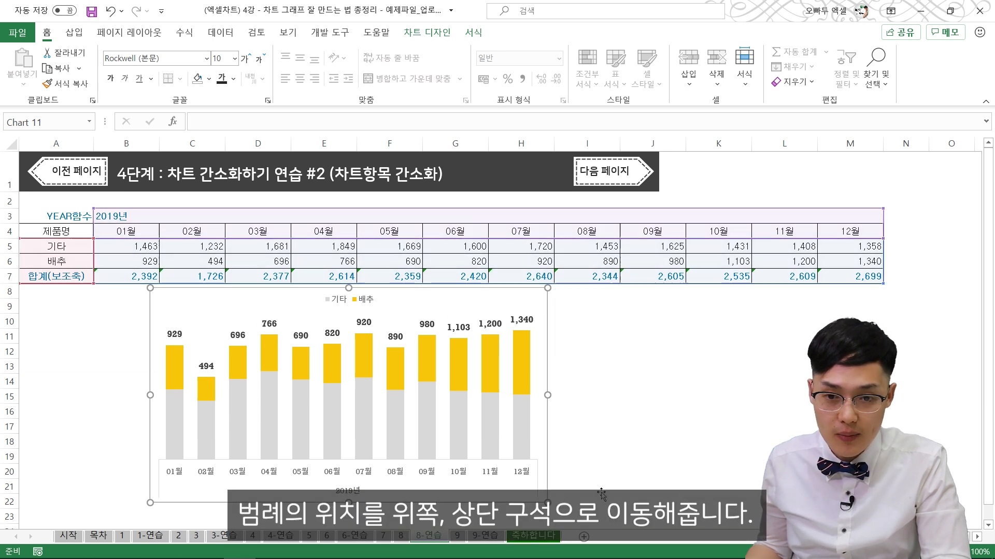
click(587, 486)
Step: Move the 기타/배추 legend into the chart's upper-right corner
click(362, 304)
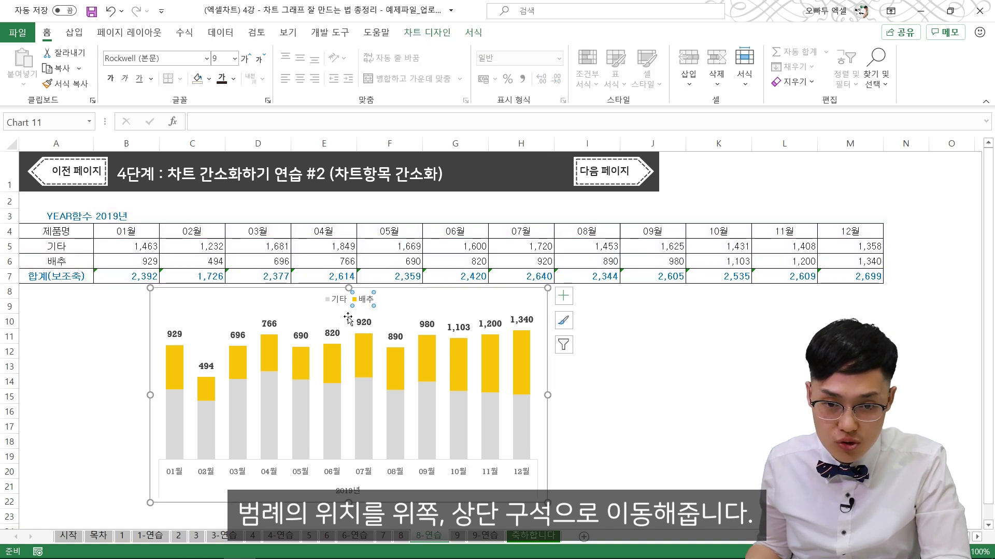
drag(339, 305, 500, 306)
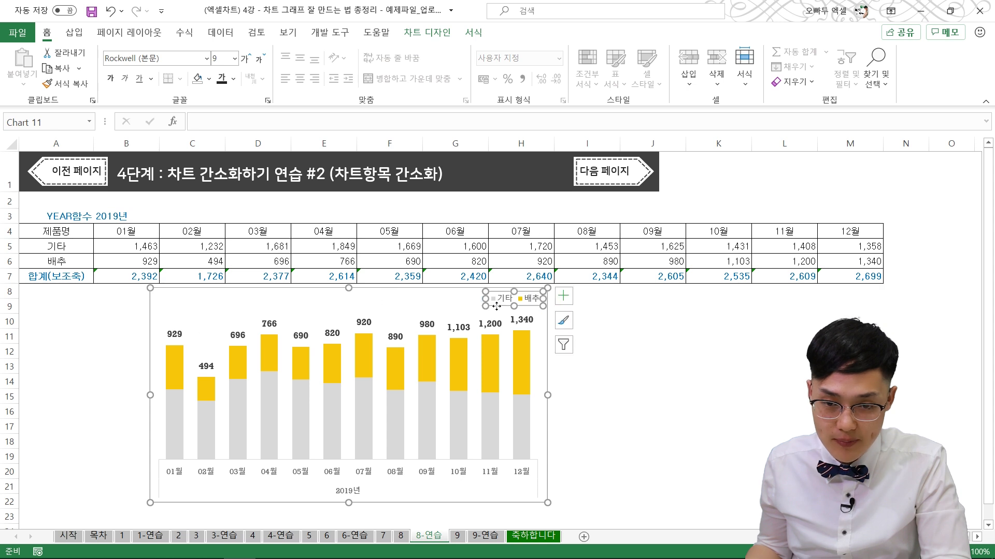
click(720, 334)
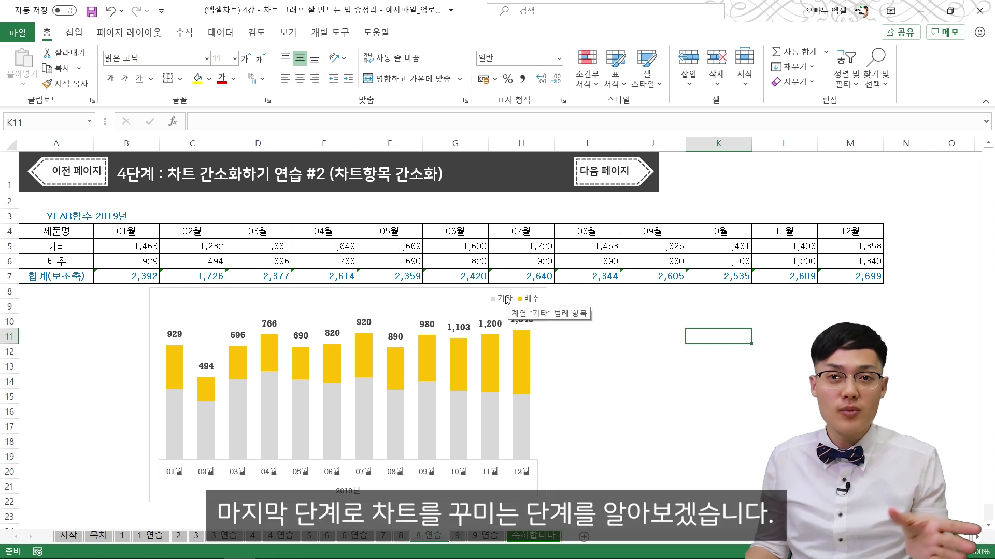
Step: Go to the 5단계 : 차트 꾸미기 page and horizontally narrow the example chart picture before the arrow
click(620, 181)
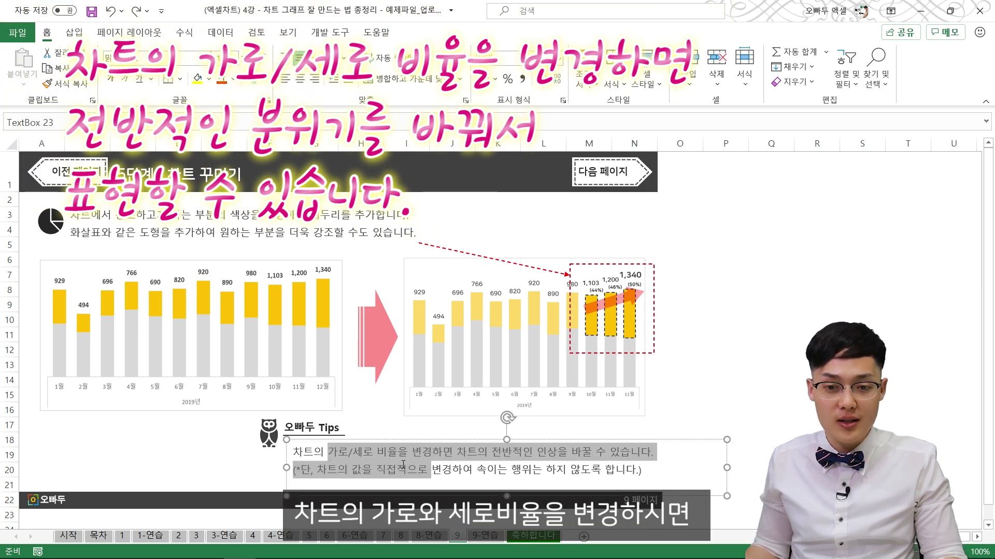
click(387, 406)
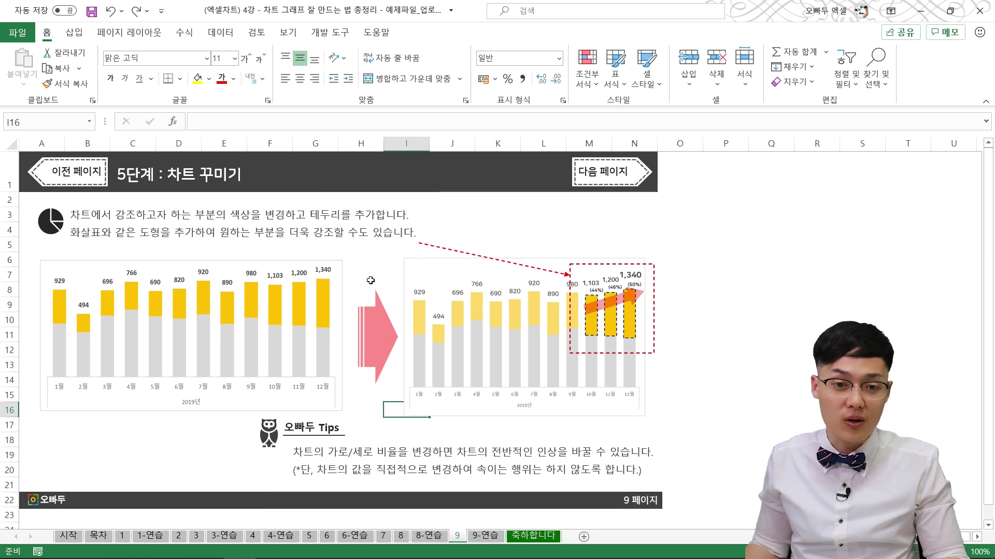
click(306, 299)
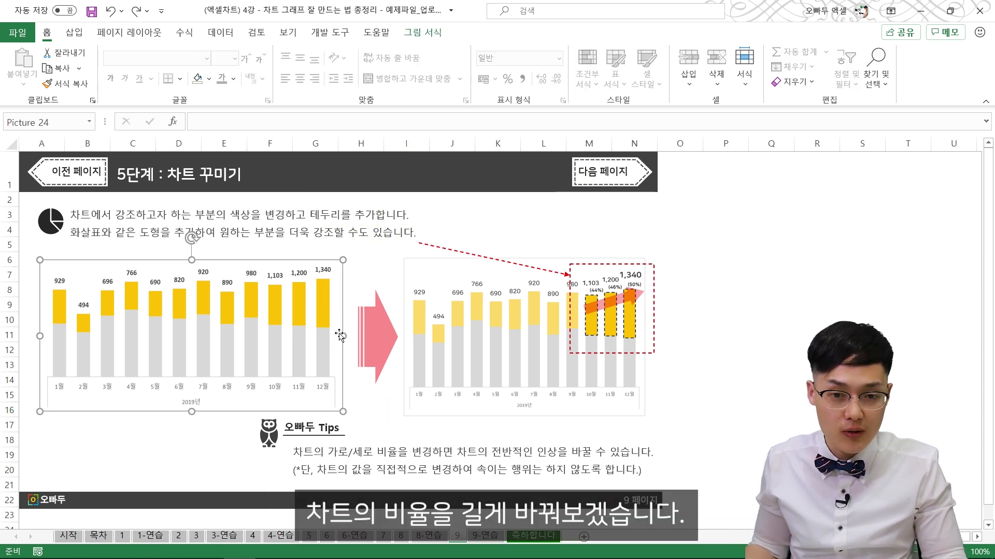
drag(341, 334, 262, 335)
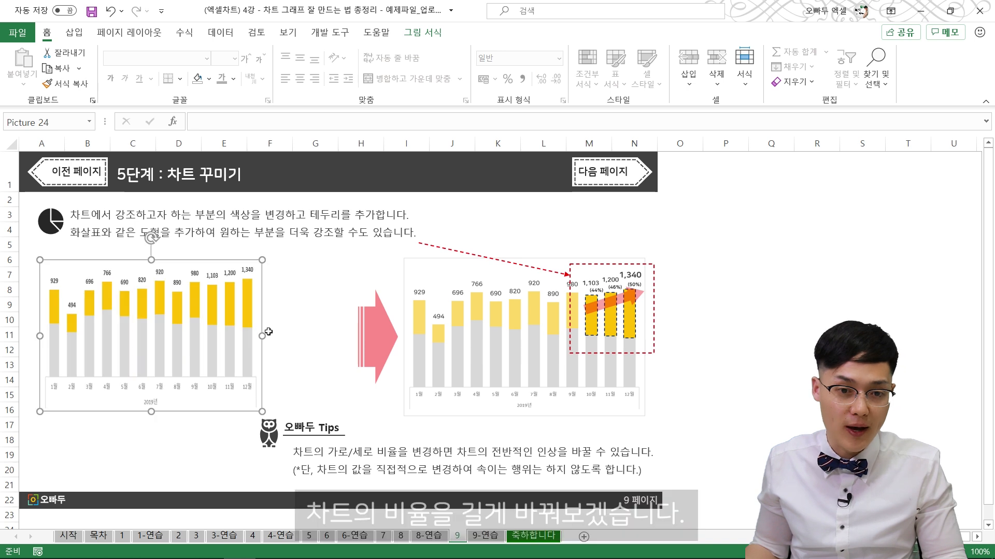
Step: Widen the example chart picture horizontally until it reaches just before the pink arrow
click(300, 329)
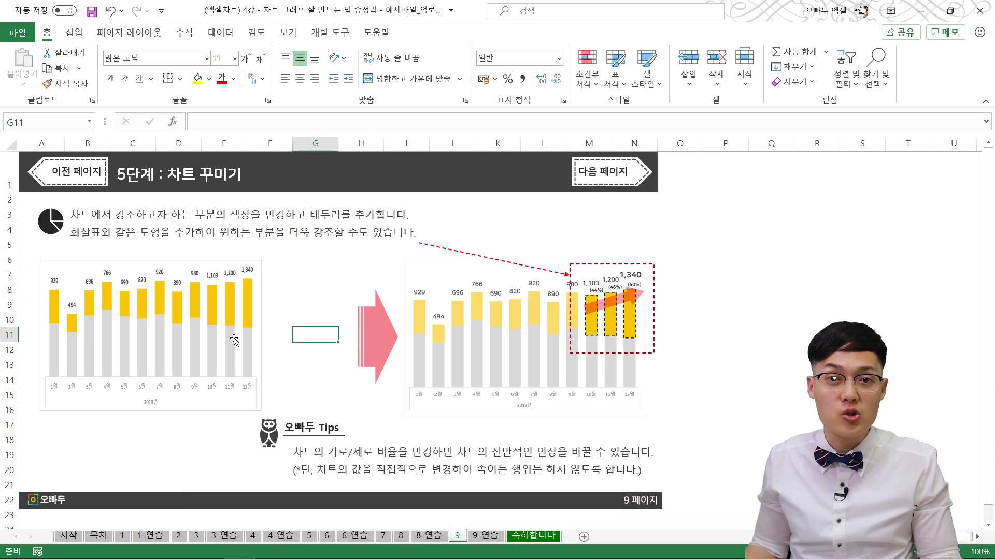
click(233, 339)
drag(262, 334, 343, 336)
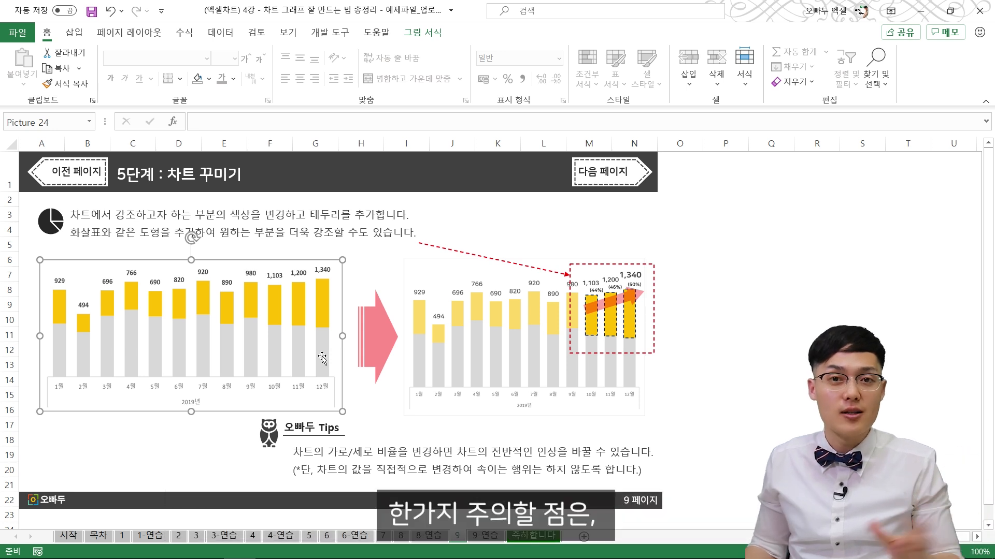
Step: Highlight the phrase '차트의 값을 직접적으로 변경하여' in the 오빠두 Tips note while reading it
drag(317, 470, 361, 465)
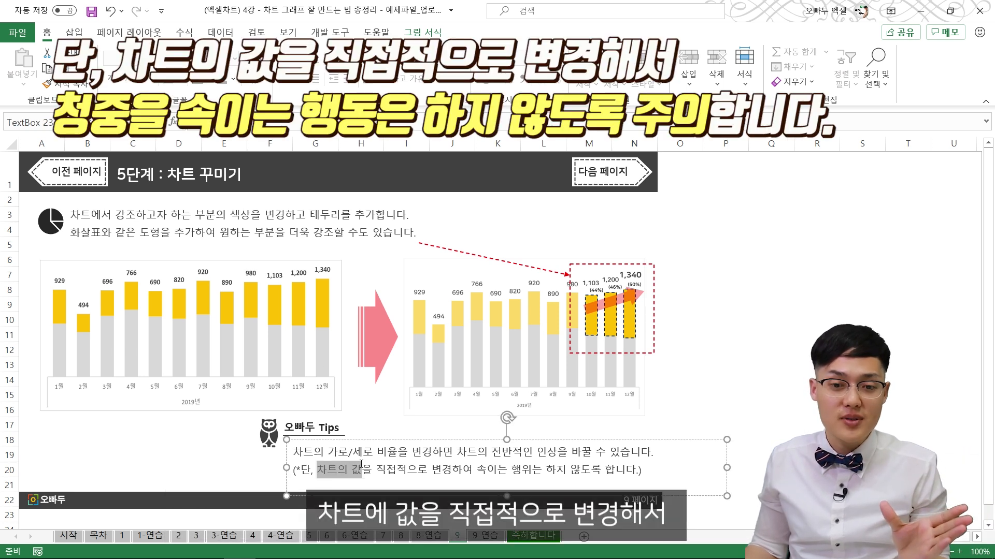
drag(441, 464, 444, 463)
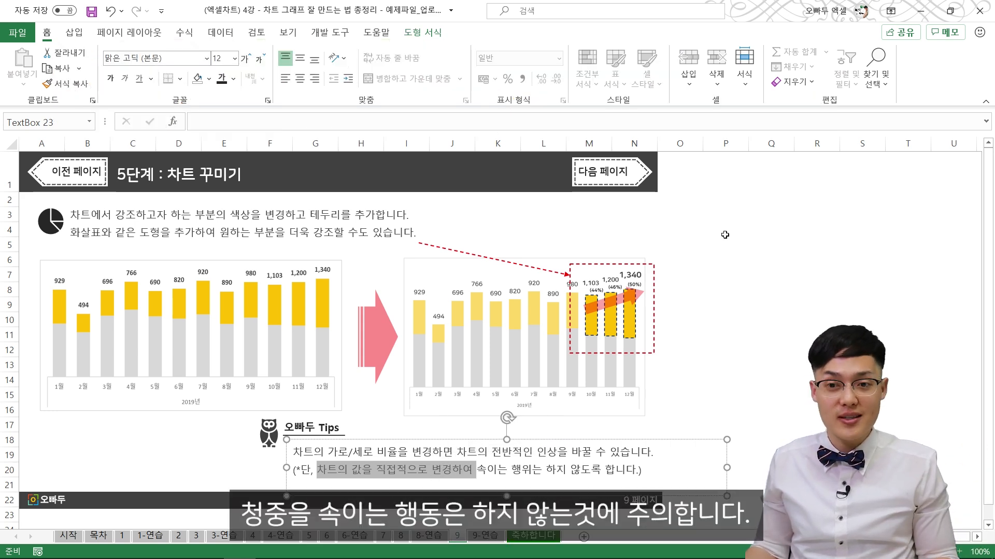
click(725, 259)
Step: Go to the 9-연습 page and fill the whole 배추 series with light yellow, RGB 255, 211, 71
click(595, 178)
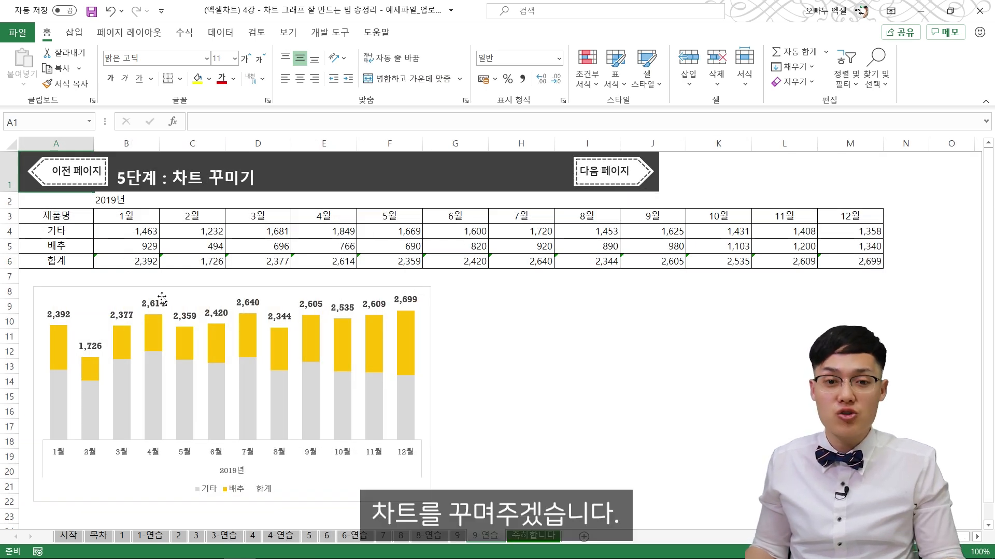
right_click(184, 345)
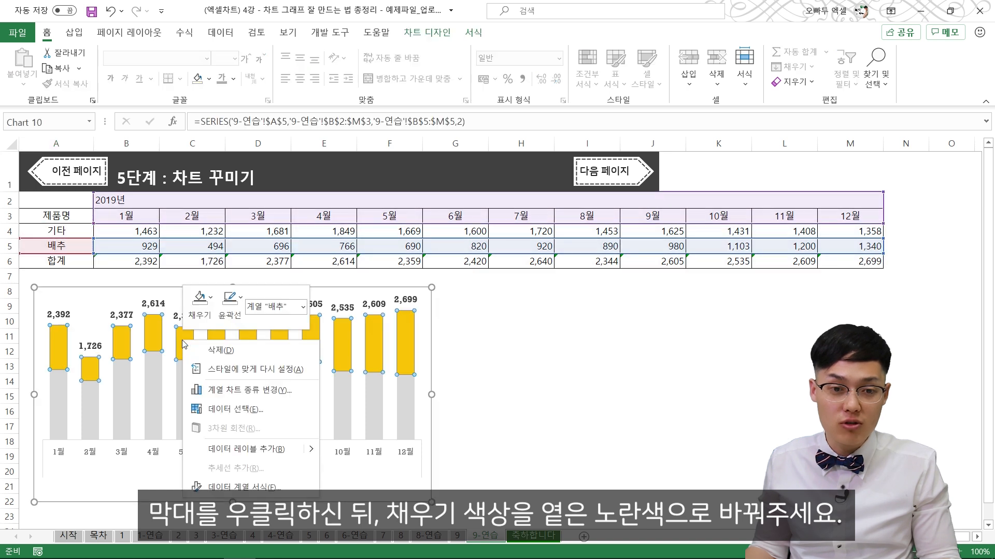
click(200, 315)
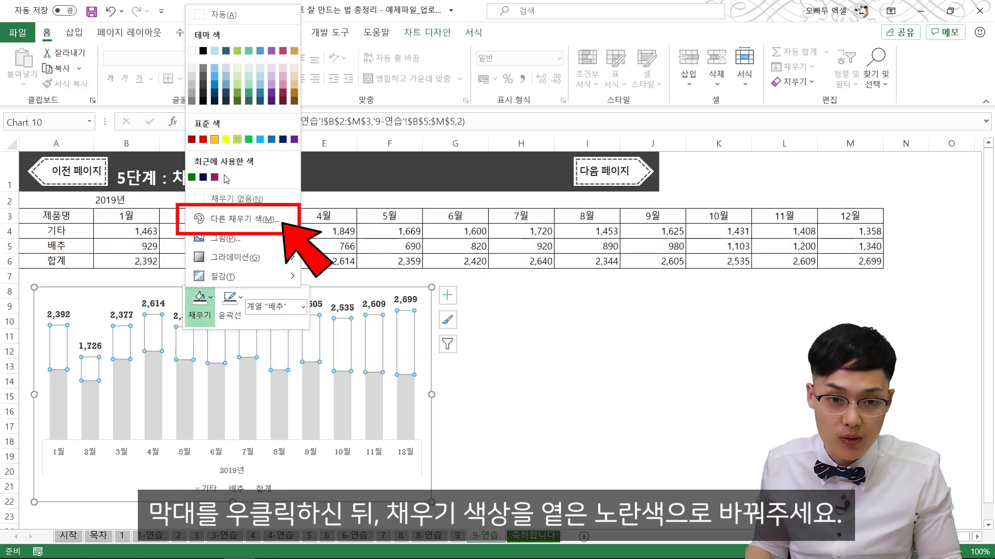
click(226, 218)
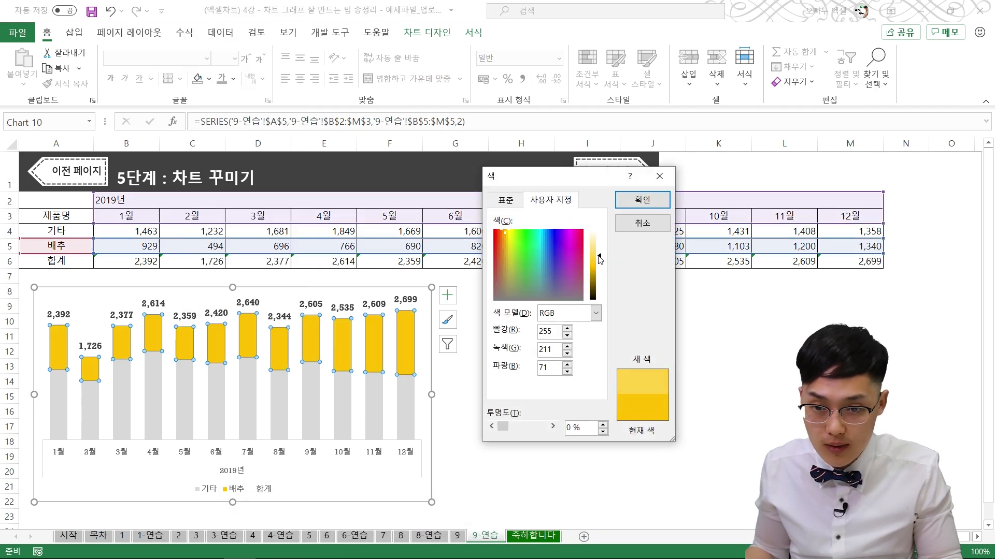
click(642, 200)
click(586, 365)
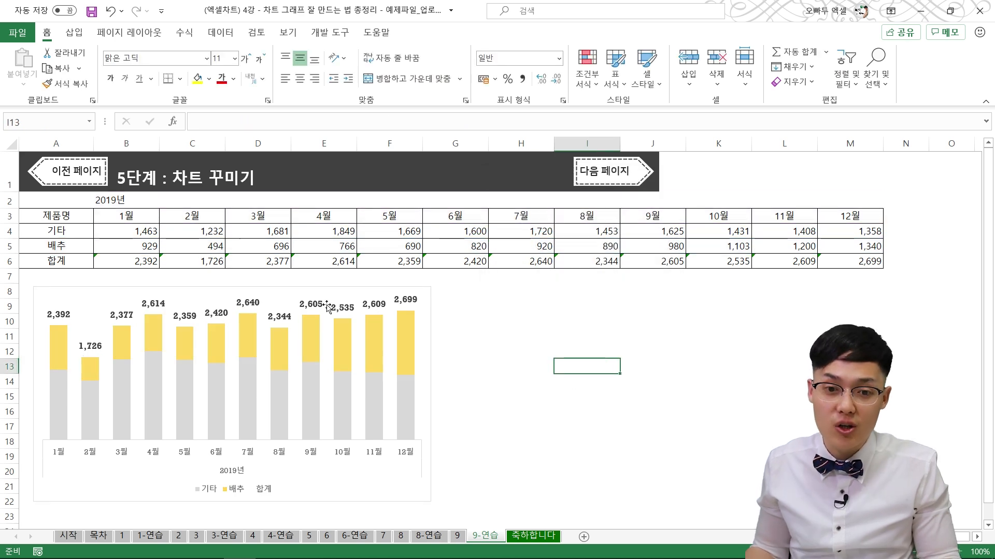
Step: Fill only the 10월 배추 segment with the dark yellow standard colour
click(346, 343)
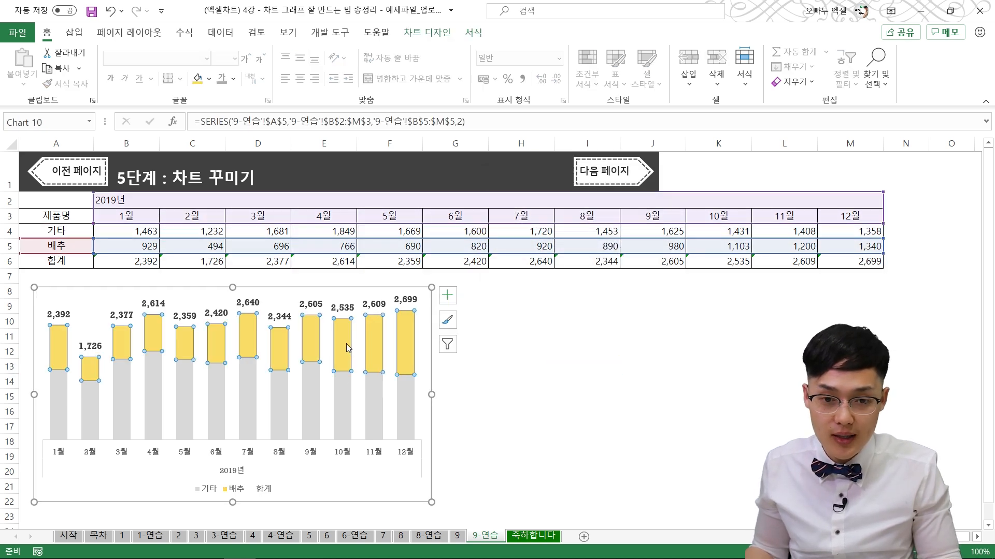
click(346, 343)
right_click(346, 343)
click(364, 311)
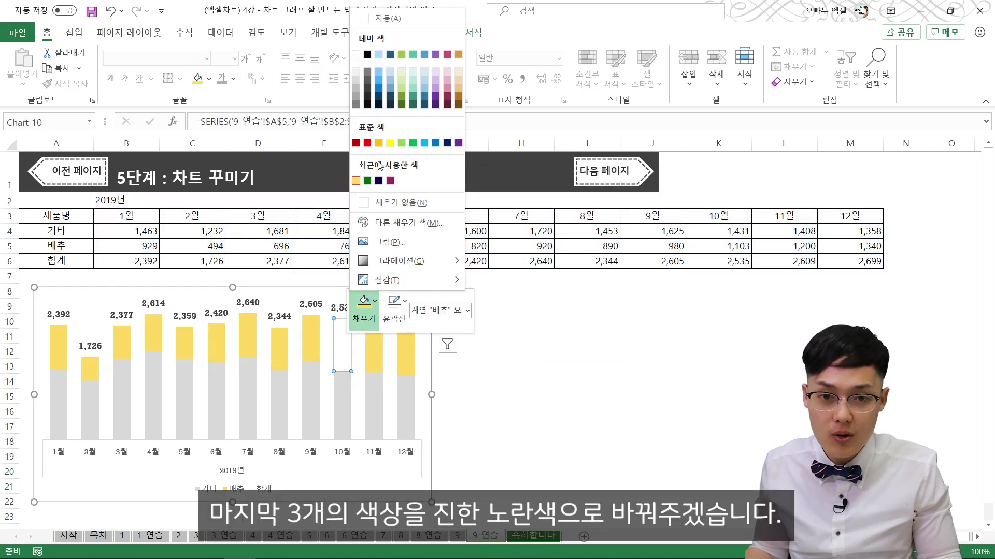
click(379, 143)
Step: Fill the 11월 and 12월 배추 segments individually with the same dark yellow standard colour
click(376, 342)
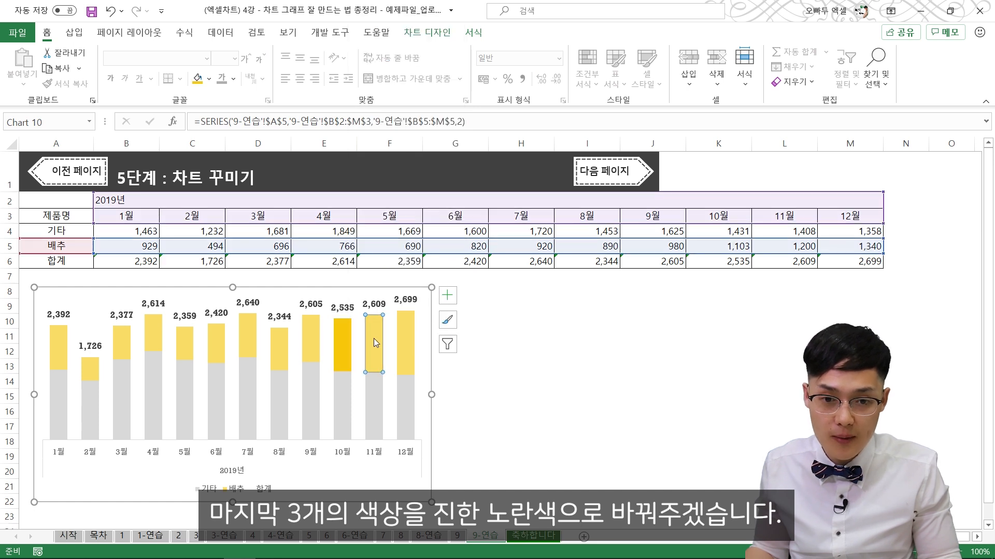
right_click(378, 347)
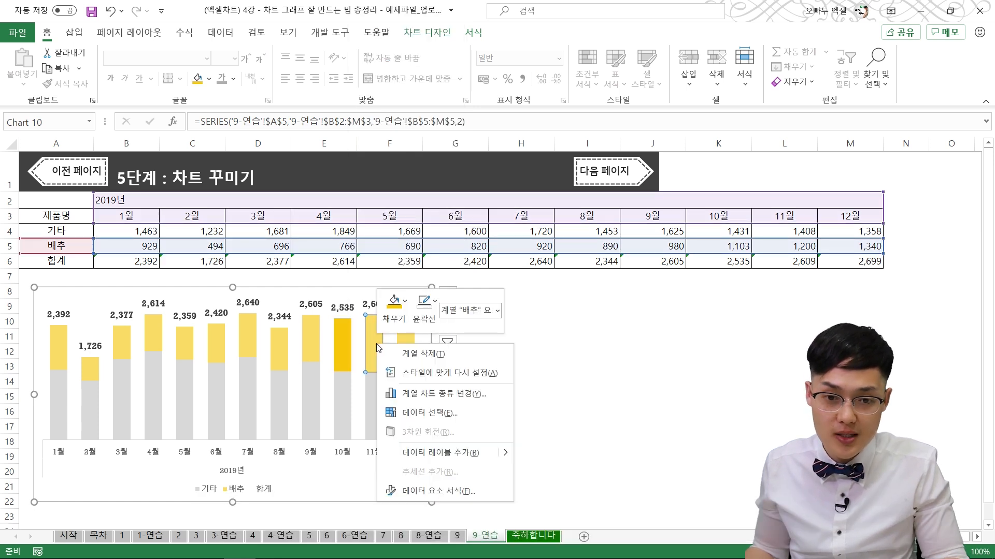
click(388, 317)
click(409, 144)
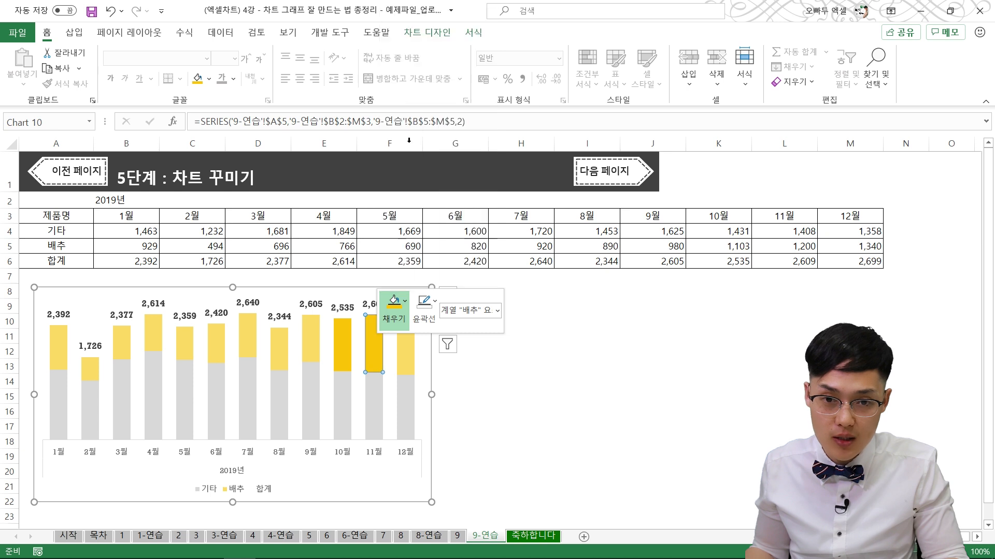
click(401, 358)
right_click(406, 359)
click(423, 322)
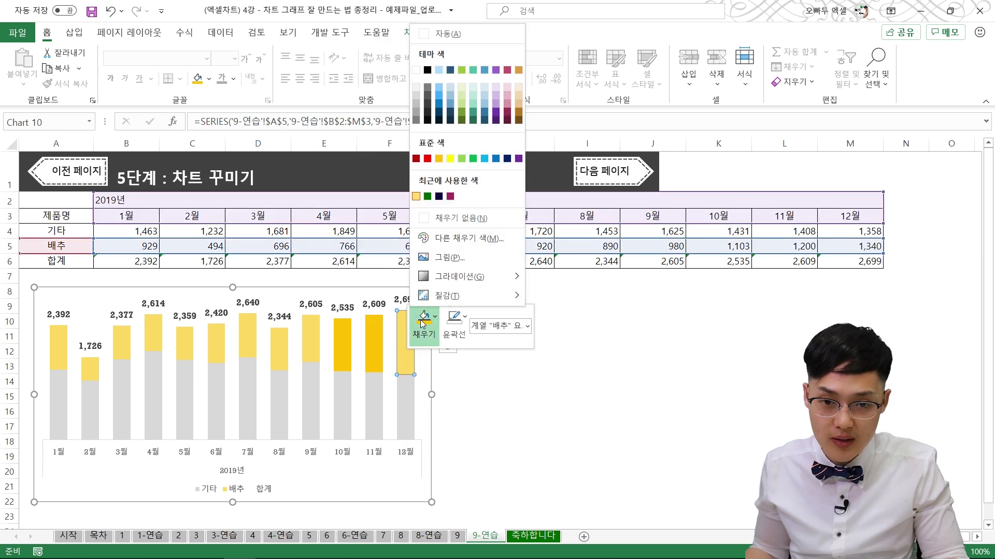
click(439, 158)
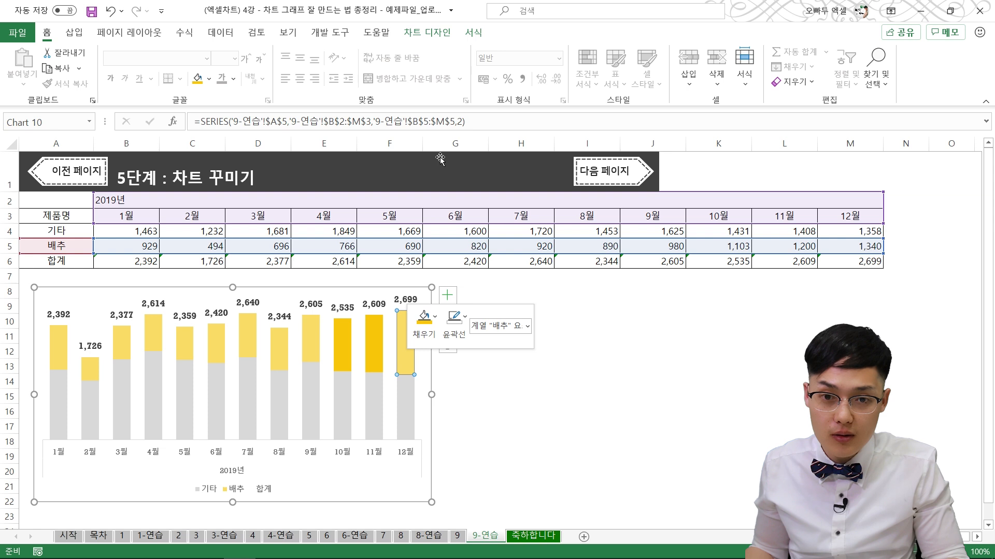
Step: Give the 10월 배추 segment a navy, 1½ pt, dashed outline
click(341, 345)
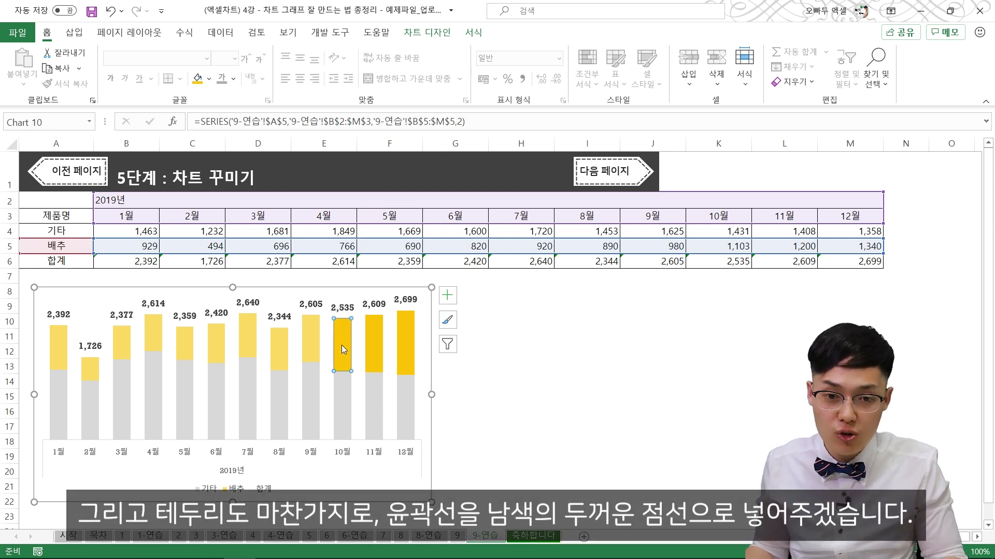
right_click(342, 347)
click(389, 308)
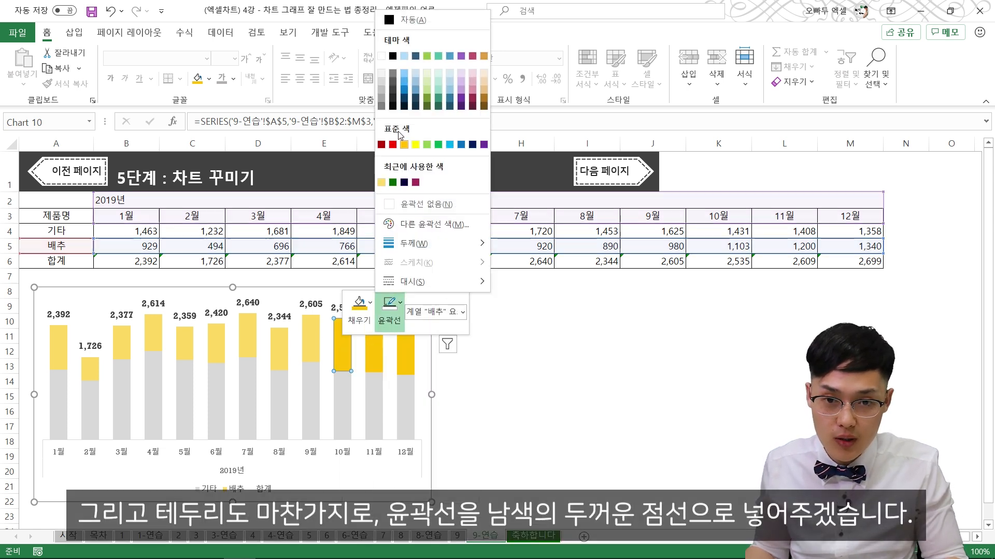
click(473, 145)
click(389, 310)
mouse_move(414, 243)
click(516, 315)
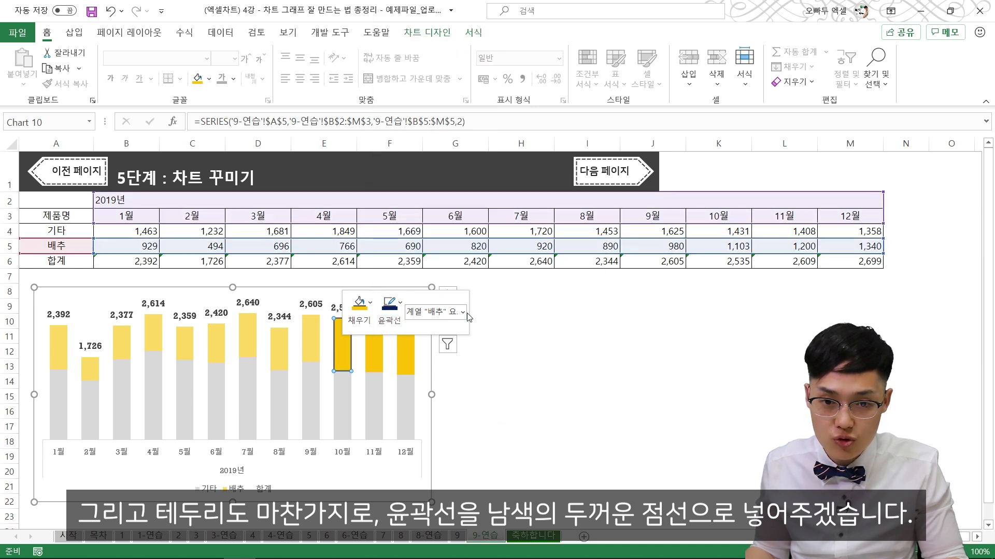
click(395, 324)
mouse_move(473, 282)
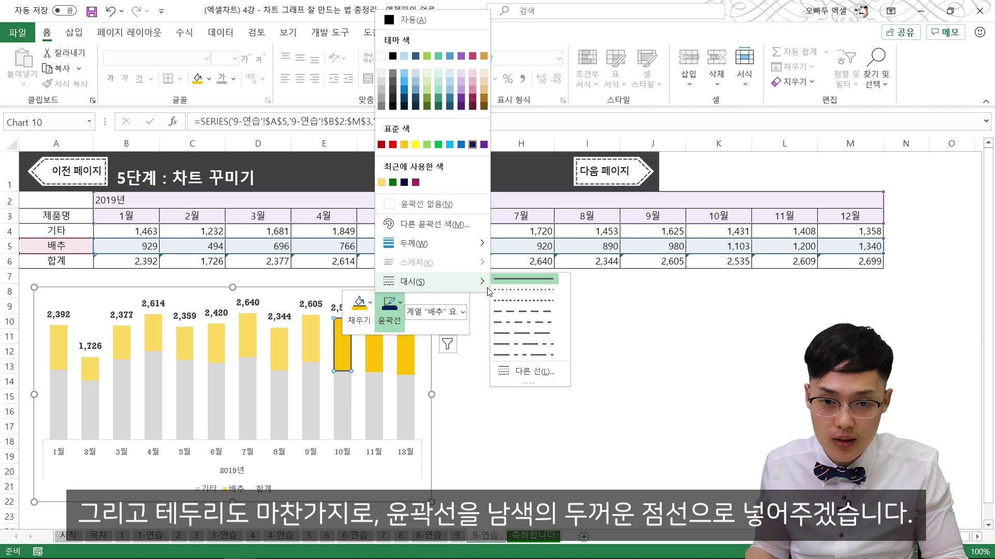
click(519, 305)
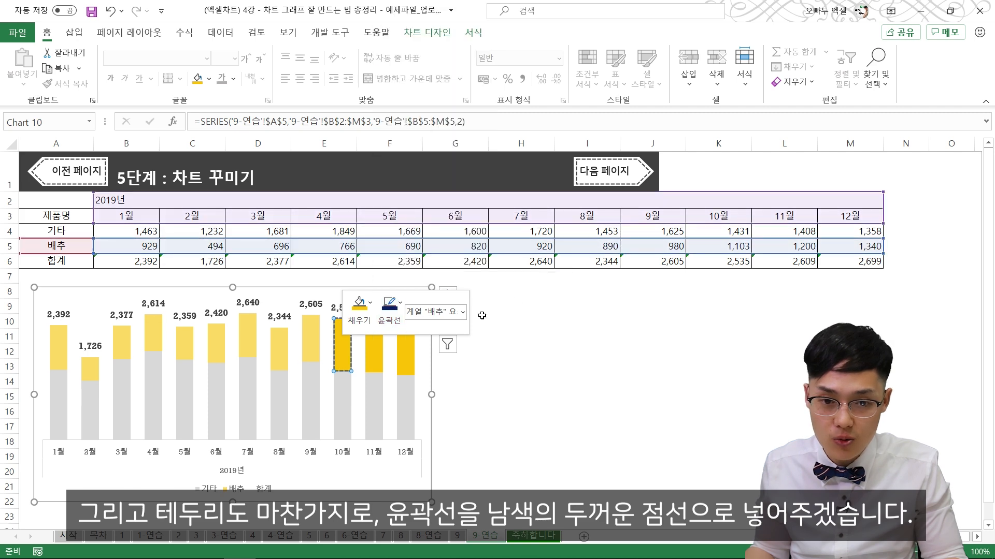
Step: Give the 11월 배추 segment a matching navy outline, 1½ pt thick and dashed
click(370, 369)
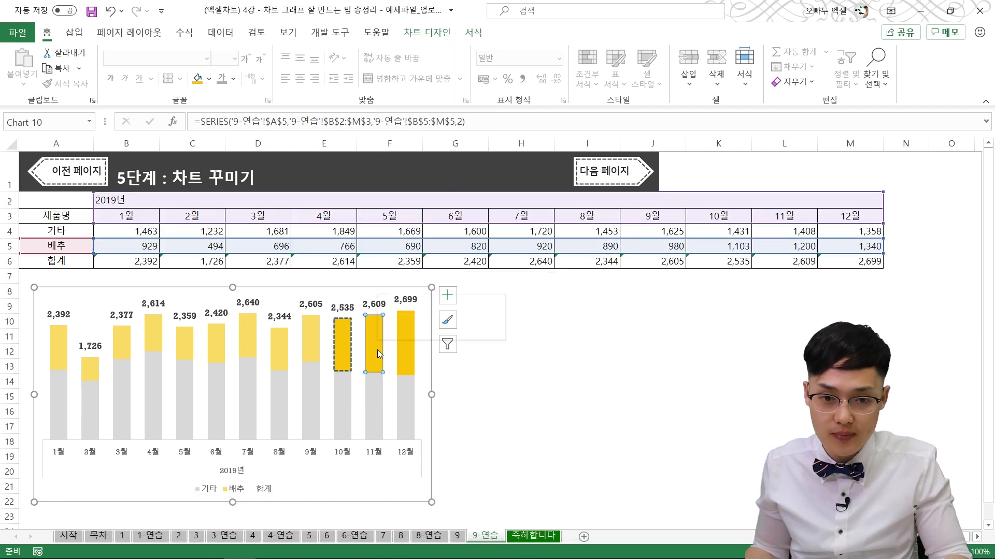
right_click(377, 350)
click(425, 312)
mouse_move(456, 248)
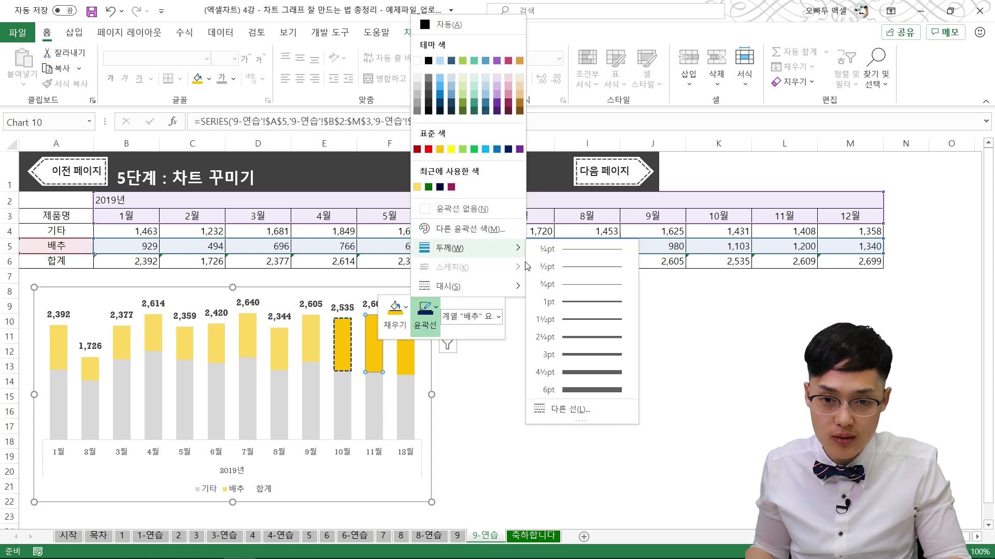
click(553, 320)
click(429, 327)
mouse_move(451, 285)
click(557, 317)
click(426, 317)
click(509, 152)
click(425, 317)
mouse_move(497, 285)
click(541, 308)
Step: Outline the 12월 배추 segment with the same navy 1½ pt dashed line
right_click(413, 352)
click(459, 317)
click(543, 156)
click(460, 317)
mouse_move(501, 259)
click(605, 325)
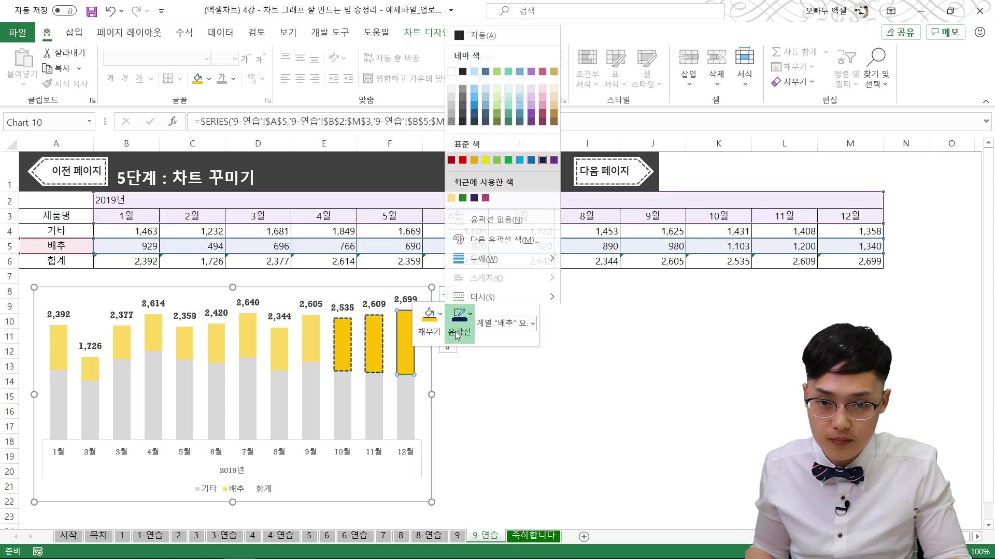
click(460, 317)
click(596, 311)
click(521, 384)
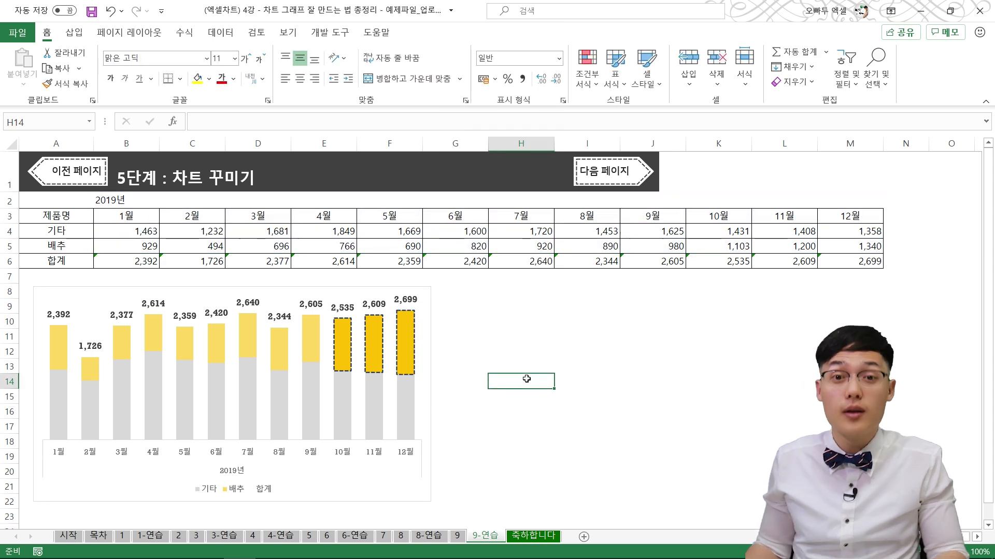
Step: Reduce the font size of all 합계 data labels above the columns to 9
click(320, 308)
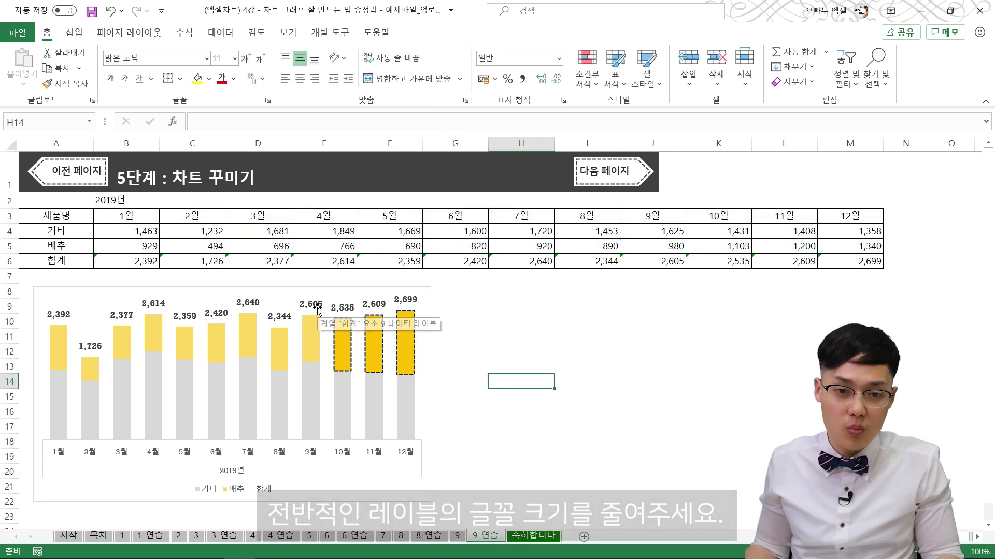
click(260, 63)
click(260, 63)
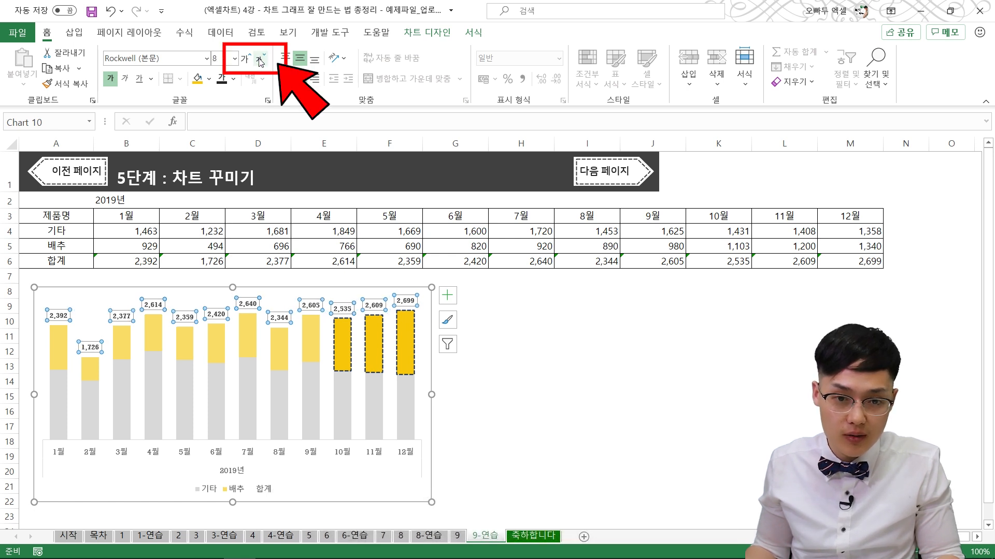
click(520, 352)
Step: Enlarge only the 10월, 11월 and 12월 data labels to size 10.5, repeating the change for each one
click(346, 312)
click(346, 311)
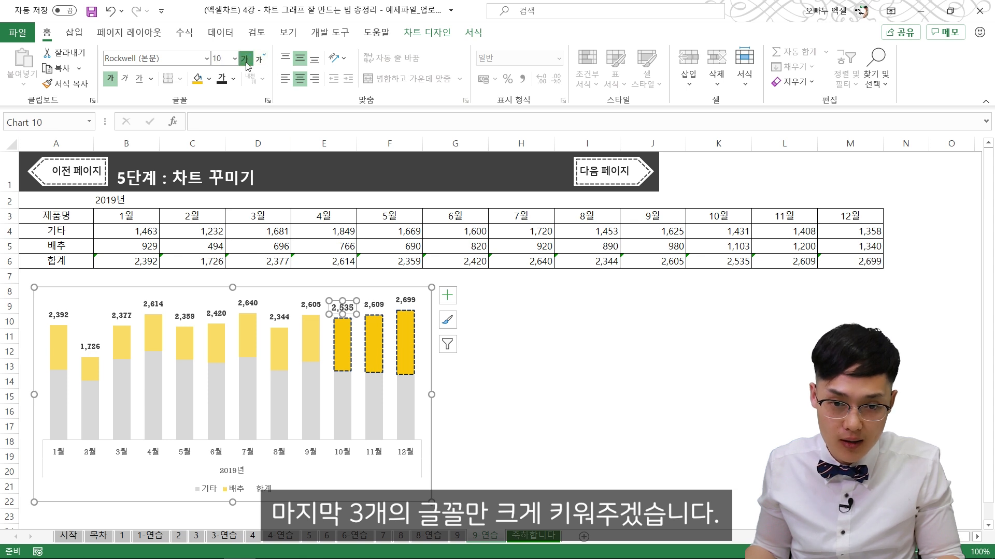
click(370, 303)
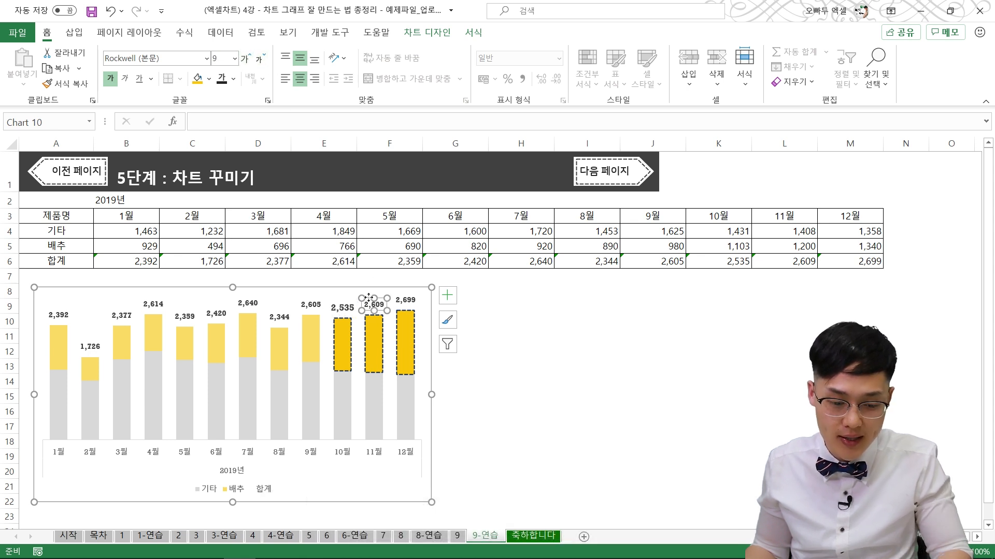
key(F4)
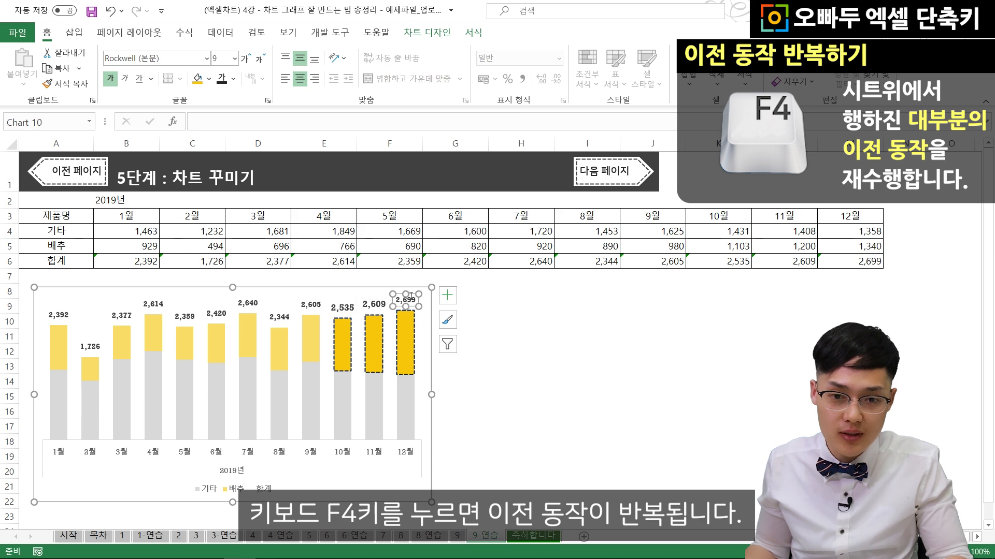
key(F4)
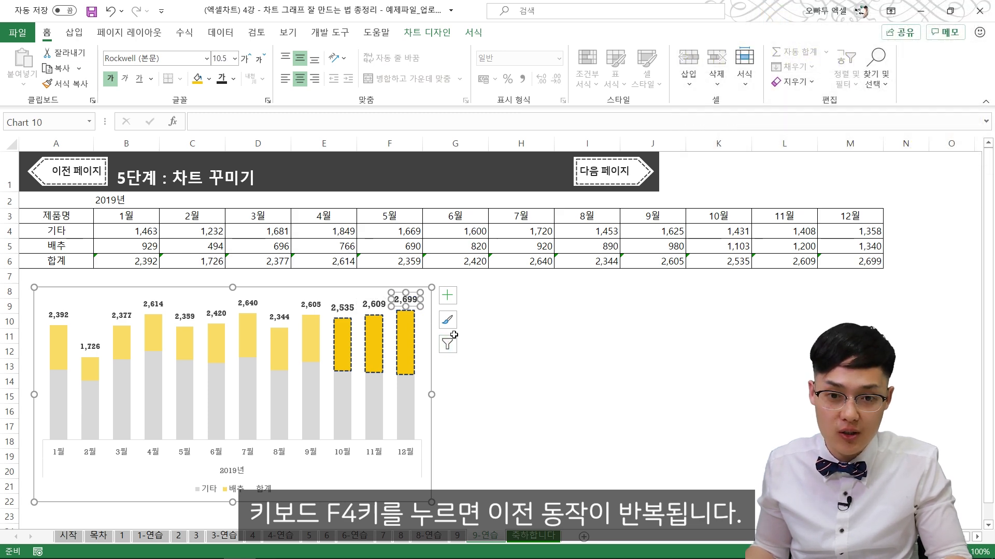
click(518, 321)
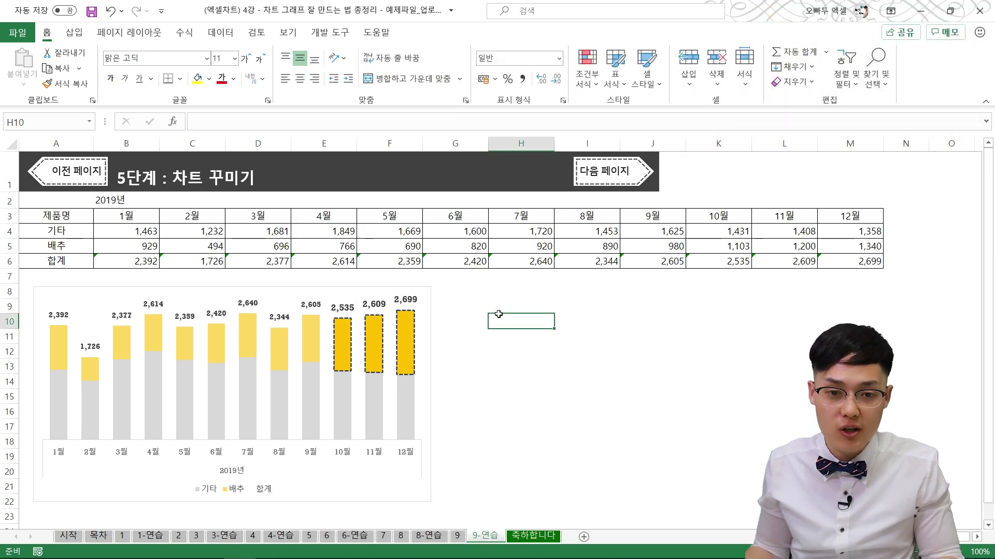
Step: Draw a right block arrow about 1.38 cm high and 3.66 cm wide across the 10월 to 12월 columns
click(75, 34)
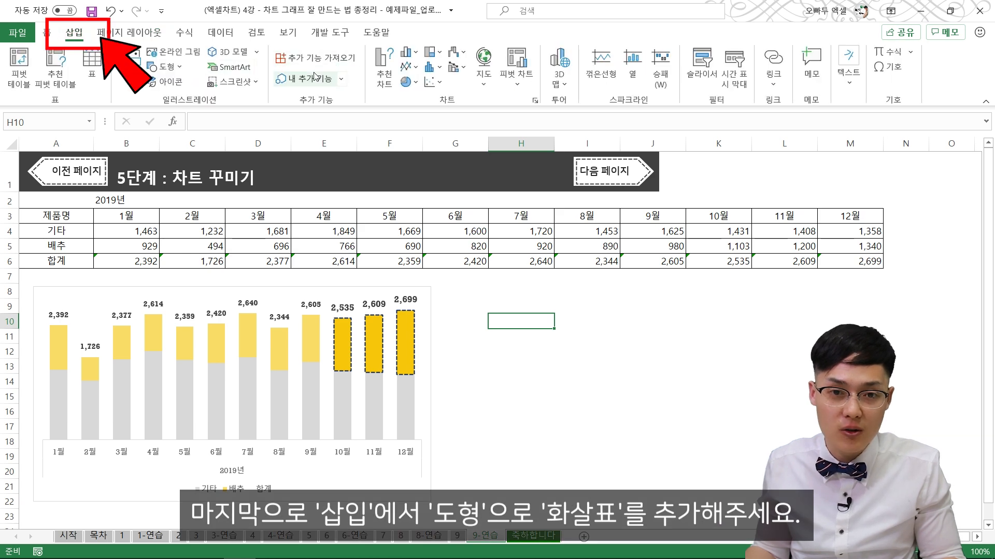
click(175, 67)
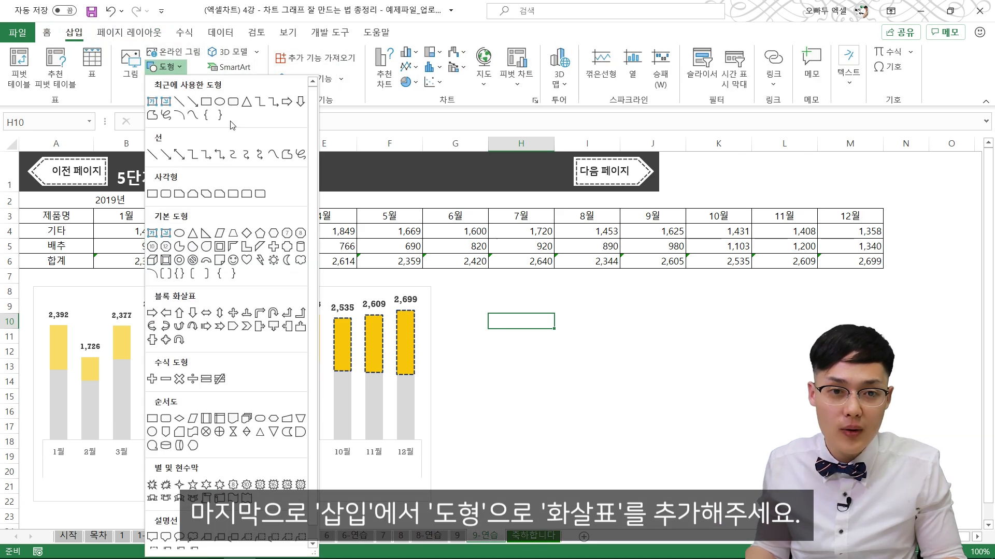
click(286, 103)
mouse_move(310, 371)
mouse_down()
mouse_move(366, 373)
mouse_move(369, 351)
mouse_up()
Step: Fill the arrow with standard red and remove its outline
click(339, 52)
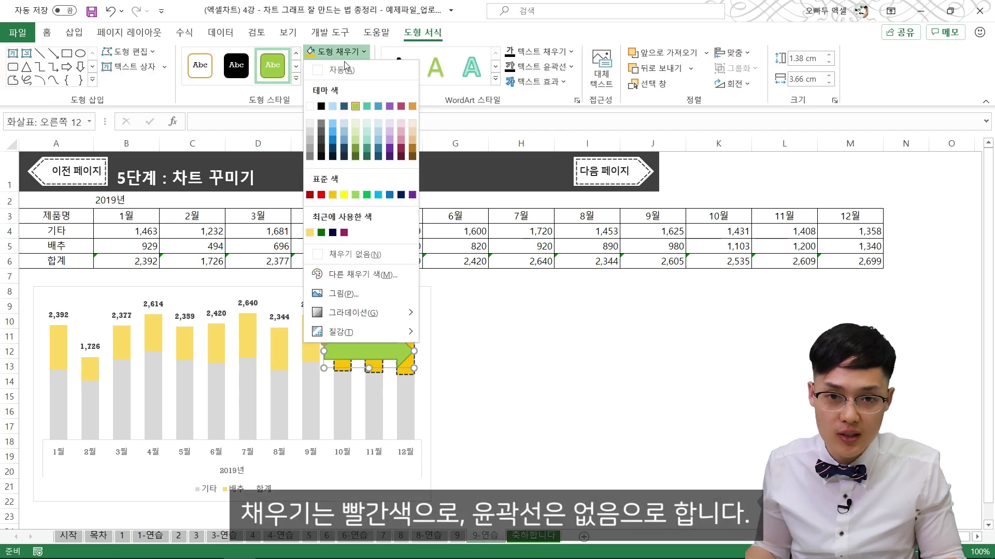
click(321, 195)
click(338, 67)
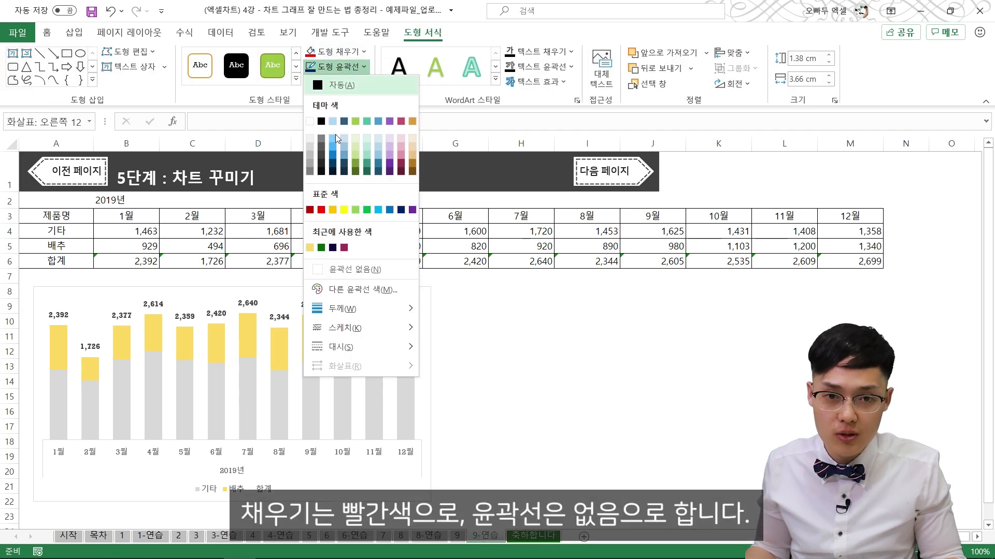
click(337, 268)
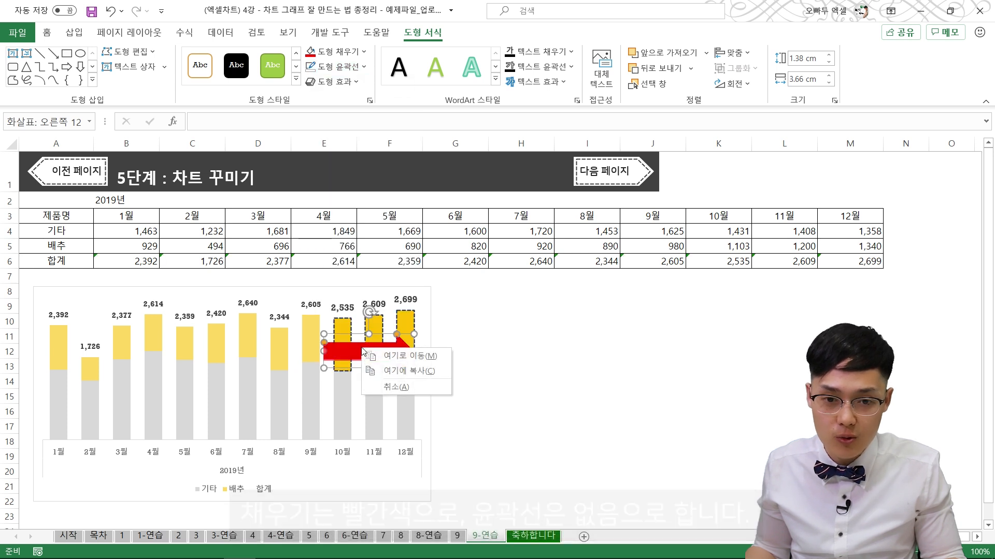
Step: Set the transparency of the arrow's fill colour to 63% in the shape formatting options
right_click(360, 355)
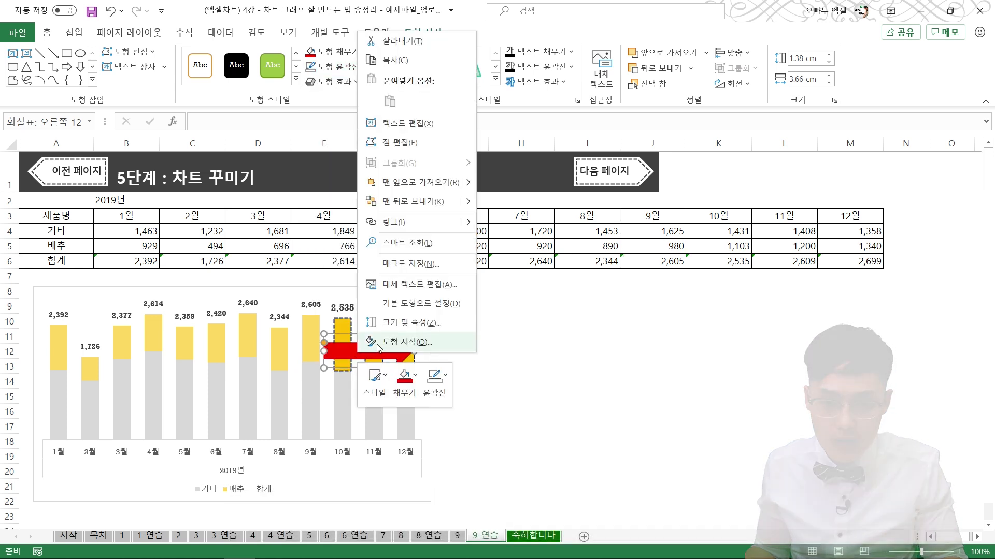
click(407, 341)
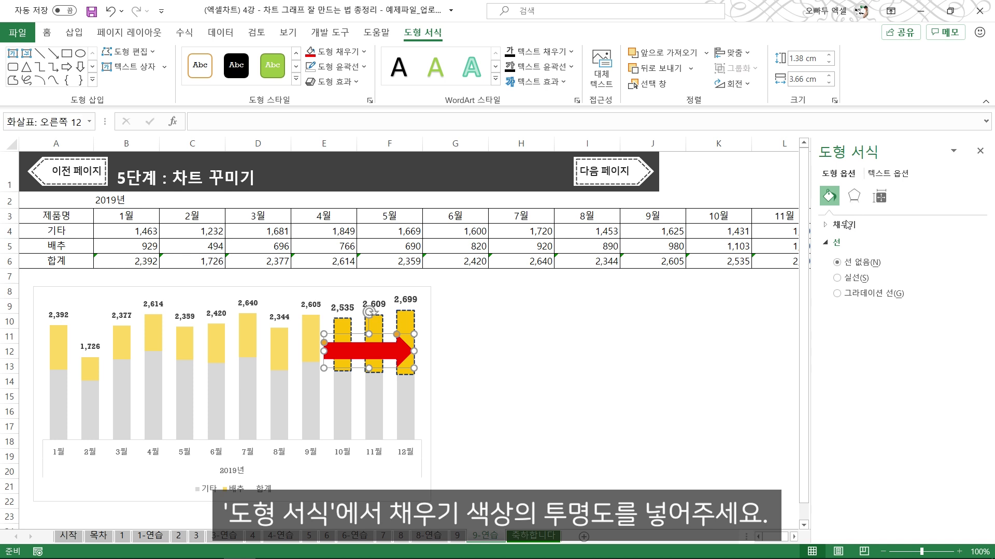
click(845, 225)
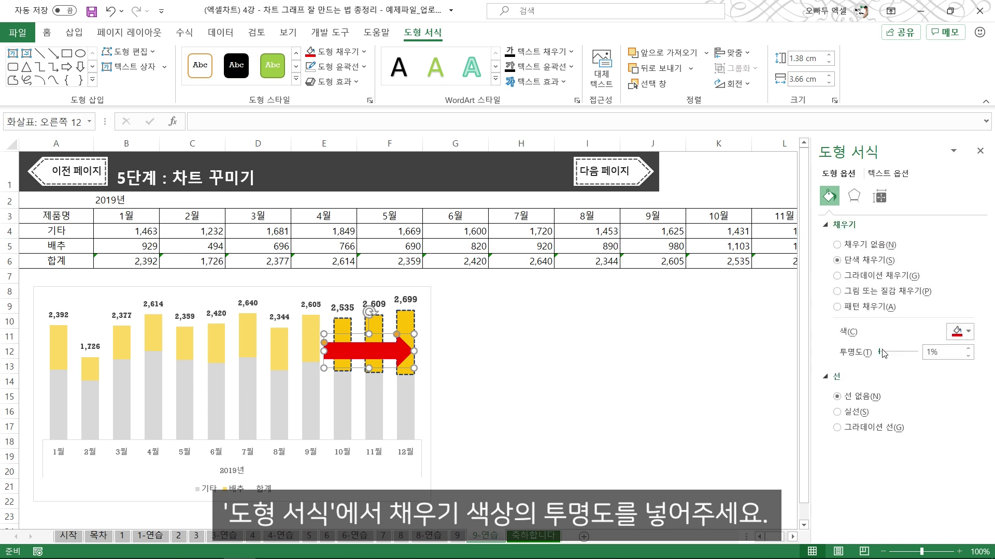
drag(898, 354, 907, 353)
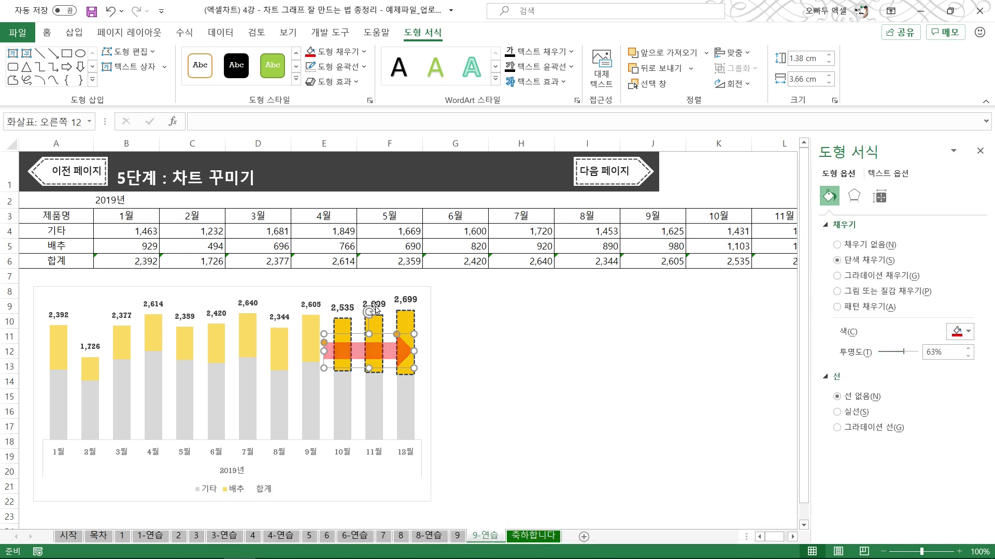
Step: Rotate the arrow to slope upward toward 12월 and move it up over the highlighted 10월 to 12월 배추 segments
drag(368, 311, 366, 311)
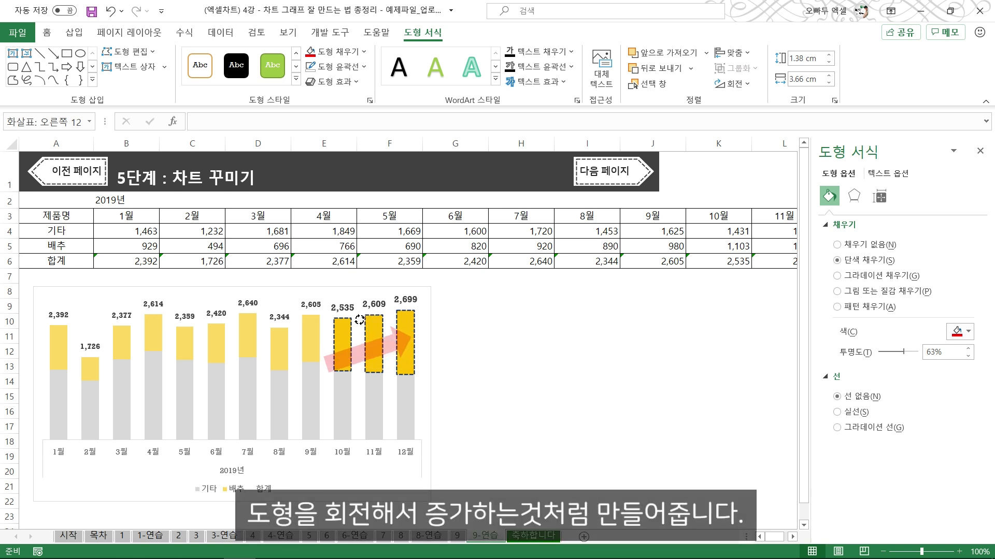
drag(363, 358, 367, 341)
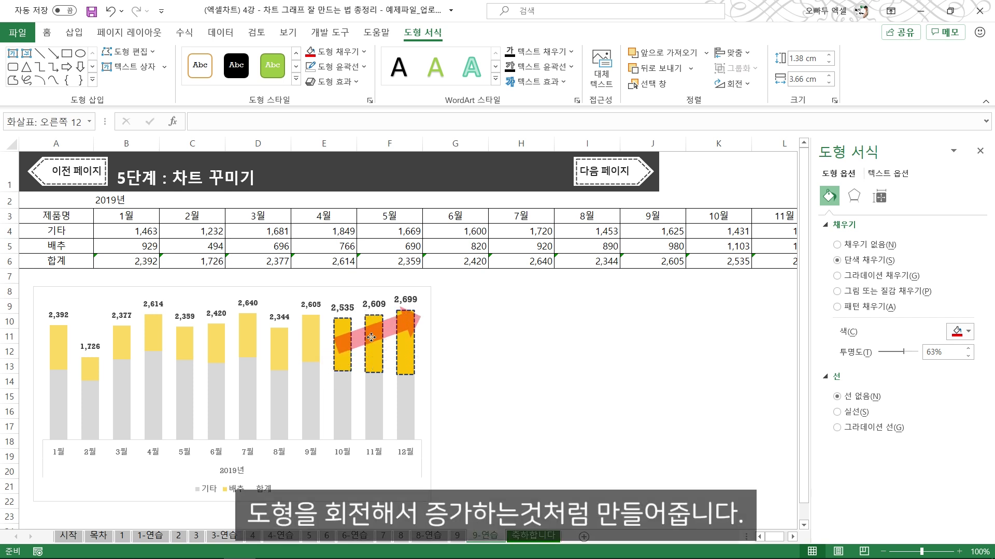
click(518, 366)
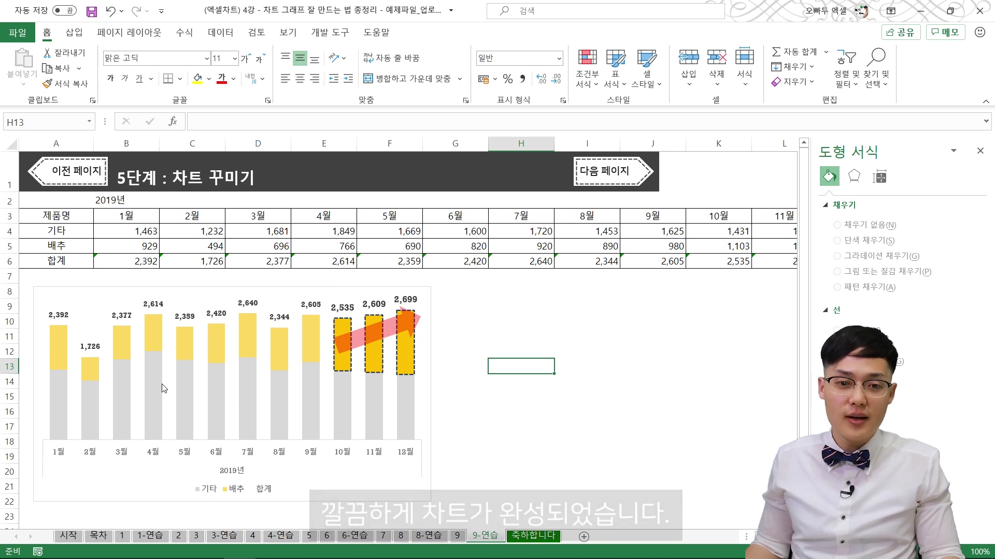